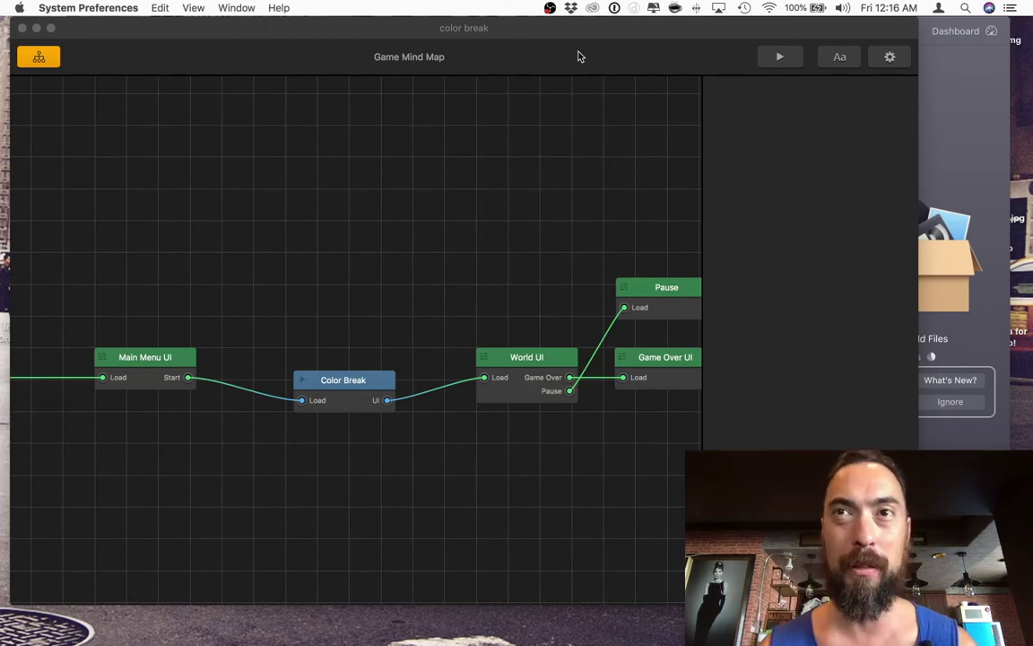
Open the Color Break world from the game mind map and frame its Start section.
{"action": "mouse_move", "coordinate": [0, 0]}
{"action": "left_click", "coordinate": [240, 384]}
{"action": "left_click", "coordinate": [249, 358]}
{"action": "scroll", "coordinate": [427, 367], "scroll_direction": "down", "scroll_amount": 3}
{"action": "scroll", "coordinate": [427, 368], "scroll_direction": "up", "scroll_amount": 3}
{"action": "left_click", "coordinate": [399, 308]}
{"action": "left_click", "coordinate": [413, 321]}
{"action": "scroll", "coordinate": [478, 378], "scroll_direction": "down", "scroll_amount": 5}
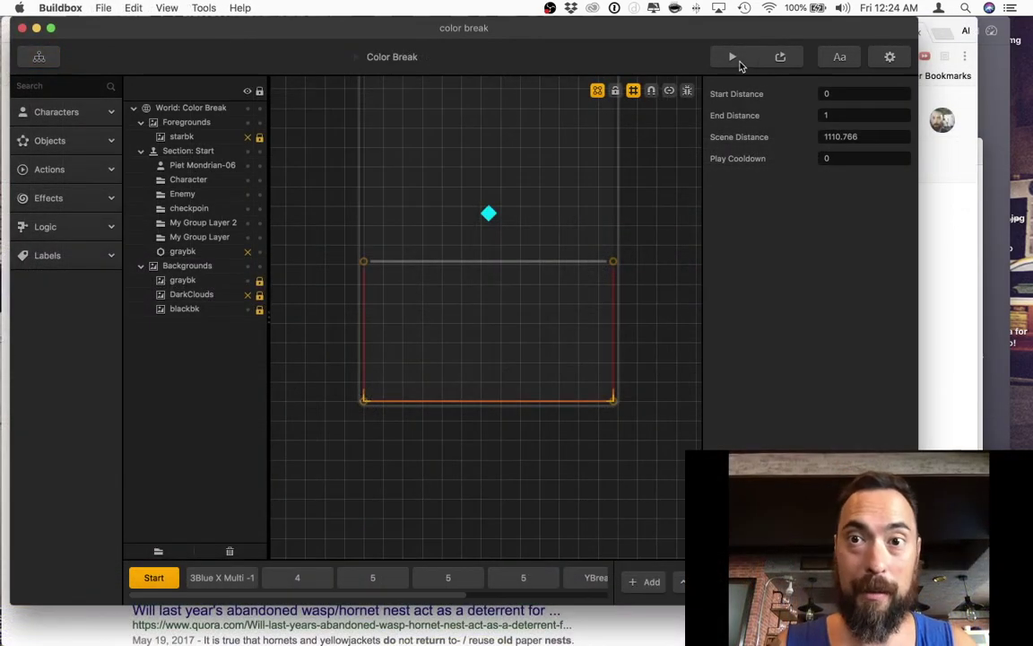
Preview the game, start it from the main menu, play several rounds with restarts, and close the preview.
{"action": "left_click", "coordinate": [736, 59]}
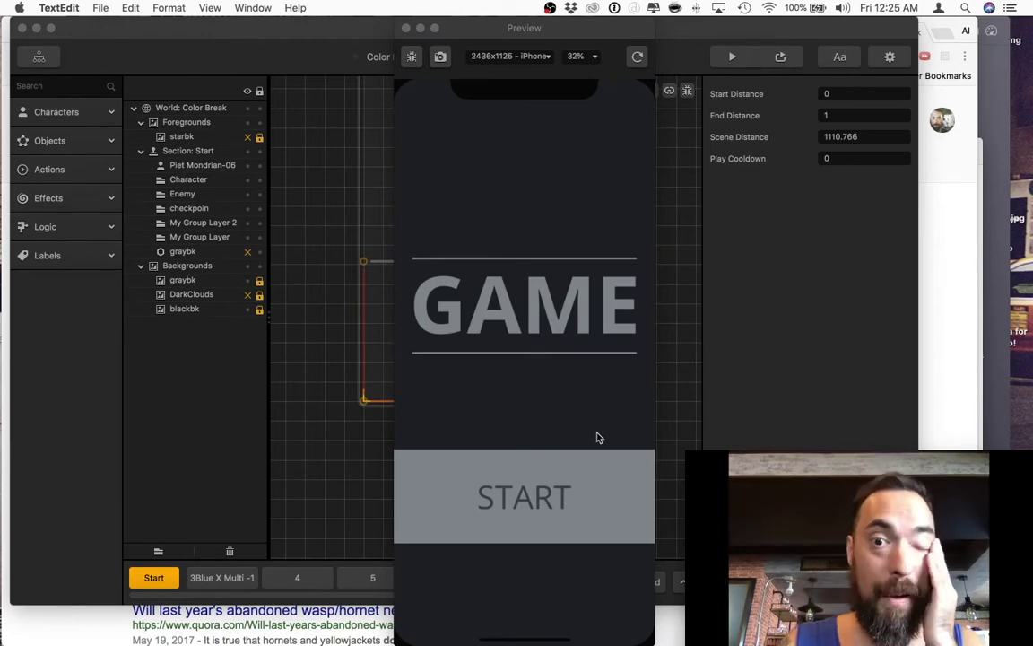
{"action": "left_click", "coordinate": [502, 464]}
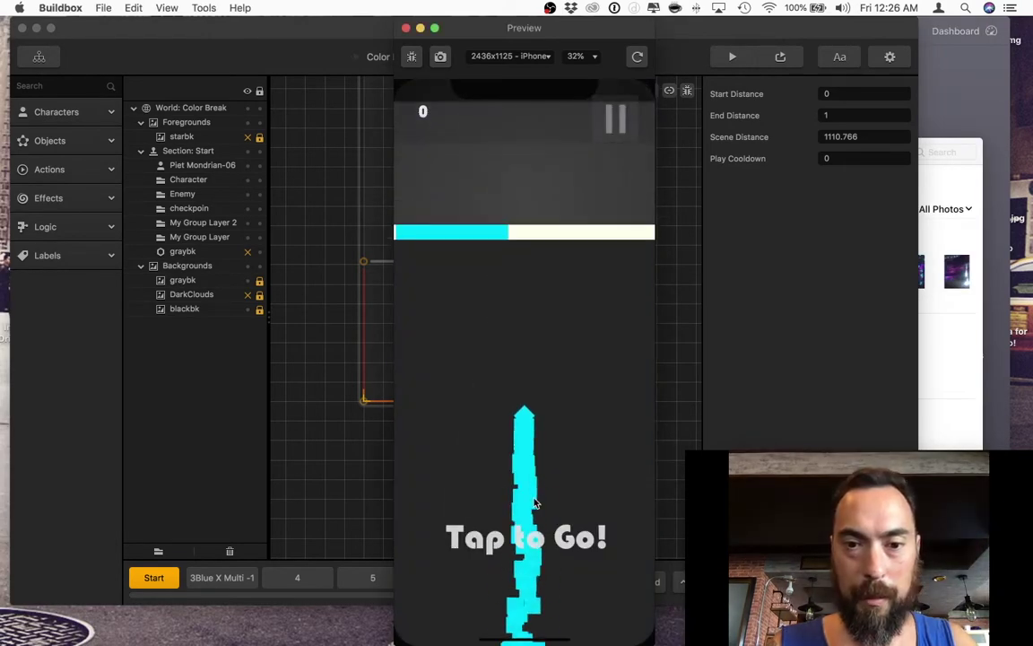
{"action": "left_click", "coordinate": [534, 504]}
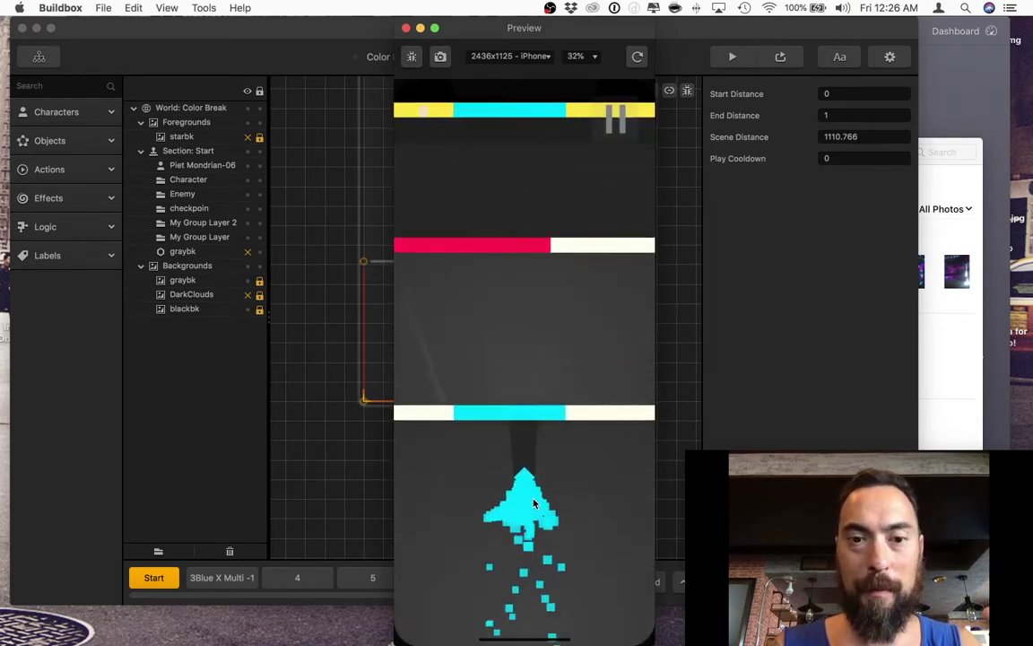
{"action": "left_click", "coordinate": [531, 500]}
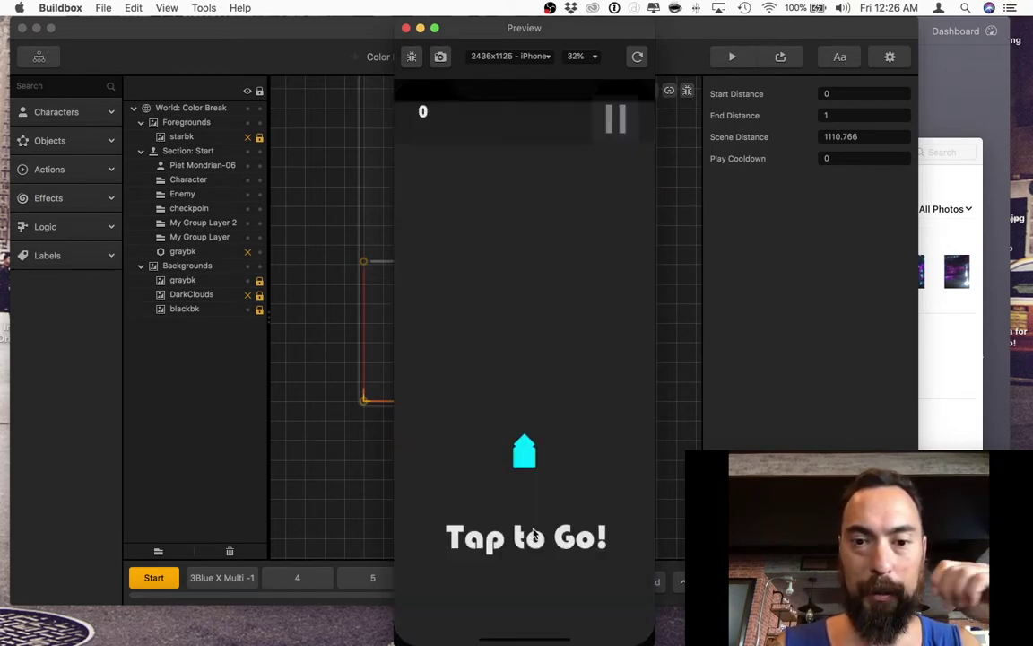
{"action": "left_click", "coordinate": [533, 531]}
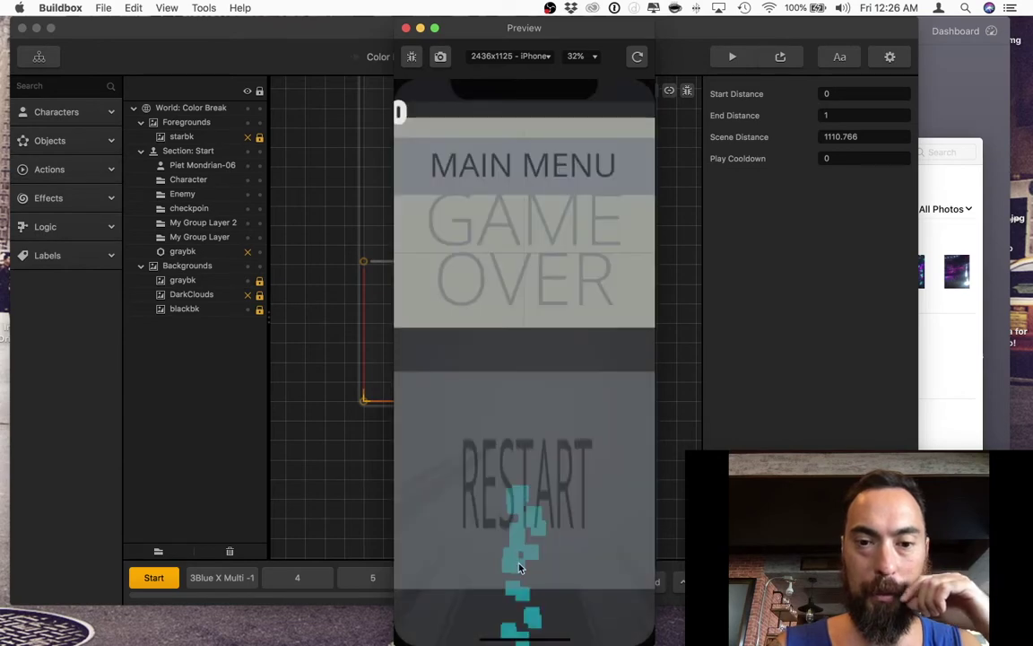
{"action": "left_click", "coordinate": [528, 529]}
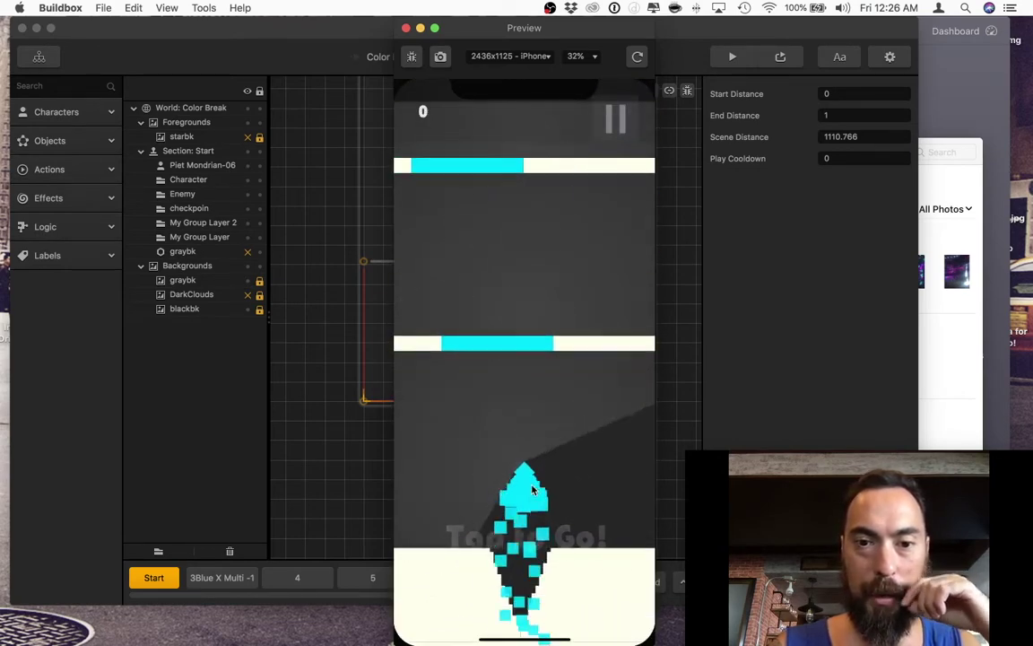
{"action": "left_click", "coordinate": [530, 490]}
{"action": "left_click", "coordinate": [527, 492]}
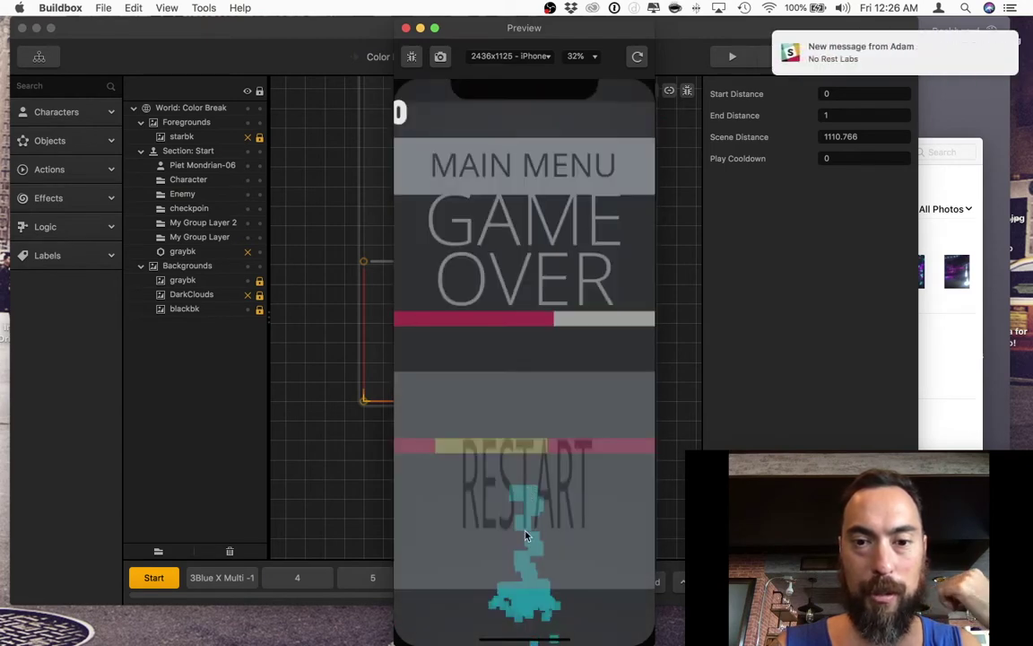
{"action": "left_click", "coordinate": [529, 522]}
{"action": "left_click", "coordinate": [530, 496]}
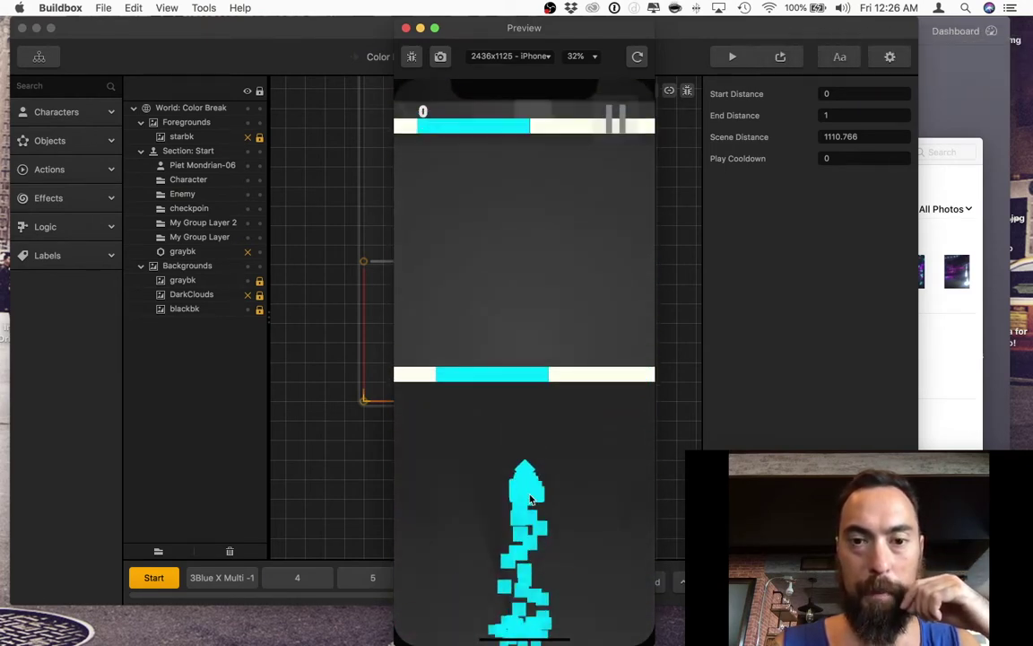
{"action": "key", "text": "Escape"}
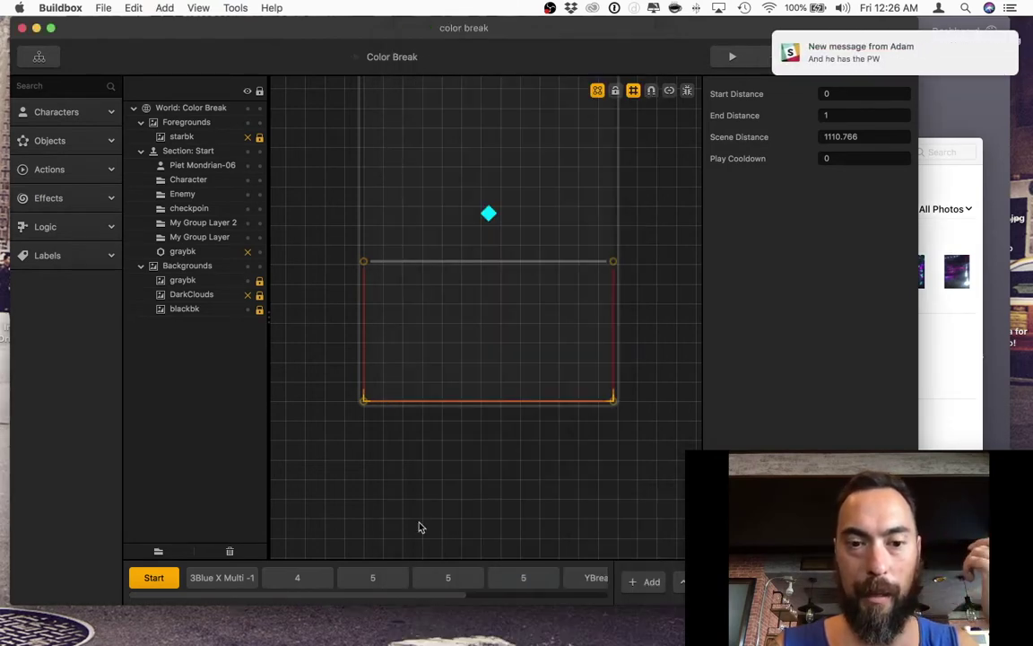
Show the BBreak section of the Color Break world and look over its obstacle layout.
{"action": "scroll", "coordinate": [489, 582], "scroll_direction": "right", "scroll_amount": 5}
{"action": "left_click", "coordinate": [565, 583]}
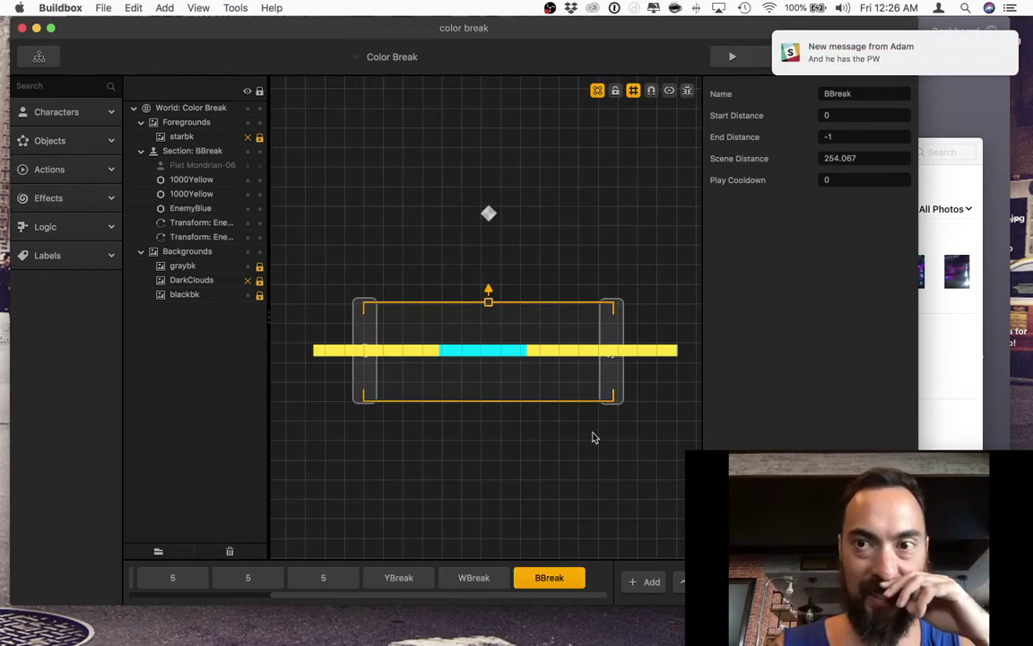
{"action": "left_click", "coordinate": [938, 57]}
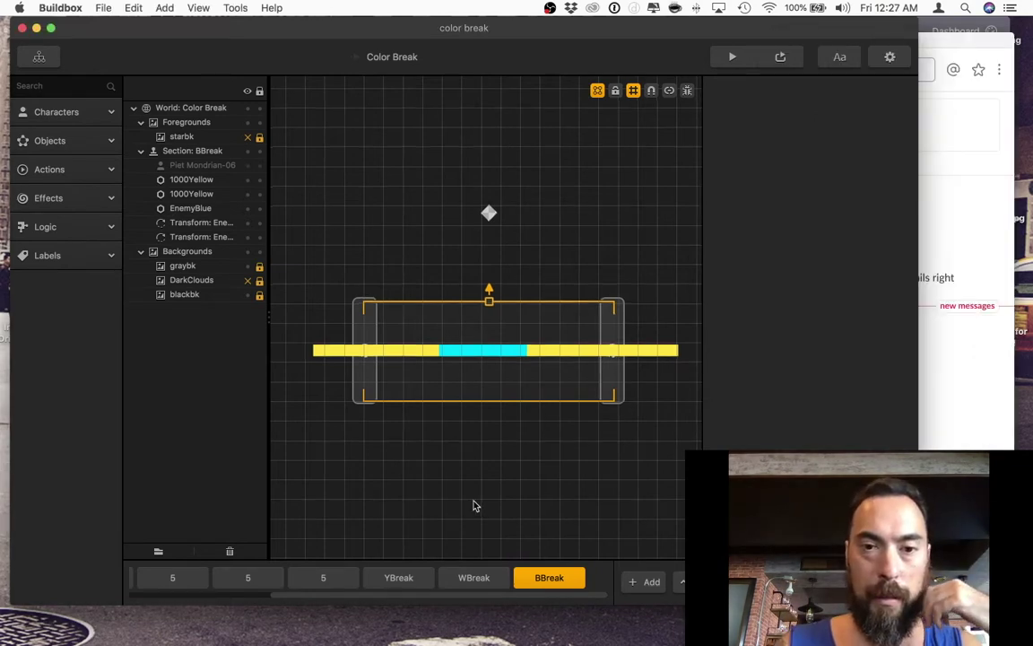
{"action": "scroll", "coordinate": [475, 506], "scroll_direction": "up", "scroll_amount": 5}
{"action": "scroll", "coordinate": [476, 506], "scroll_direction": "down", "scroll_amount": 5}
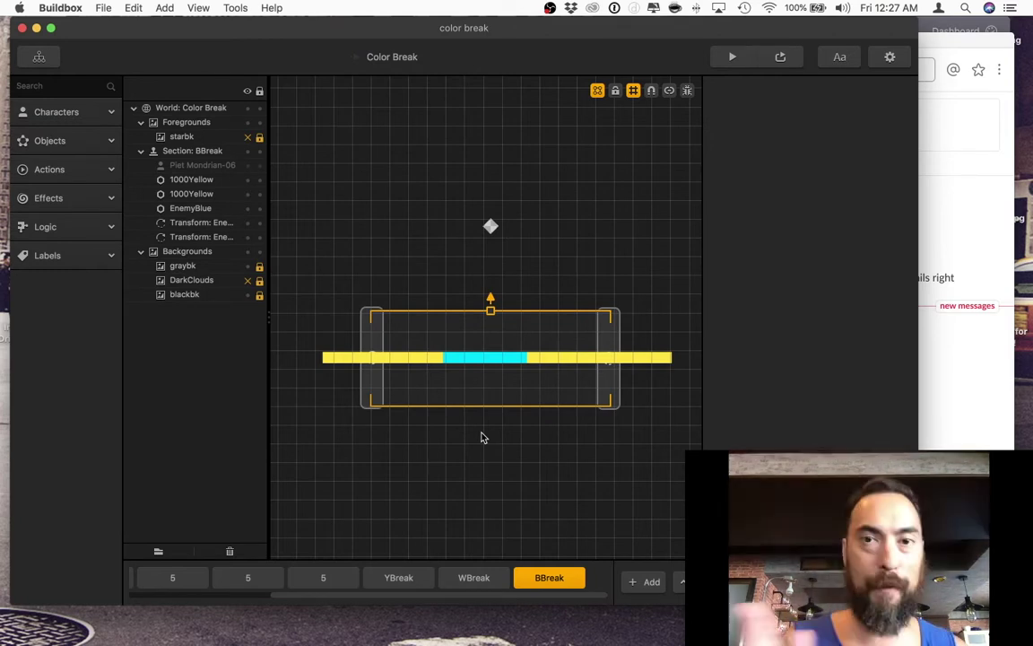
{"action": "scroll", "coordinate": [487, 482], "scroll_direction": "up", "scroll_amount": 1}
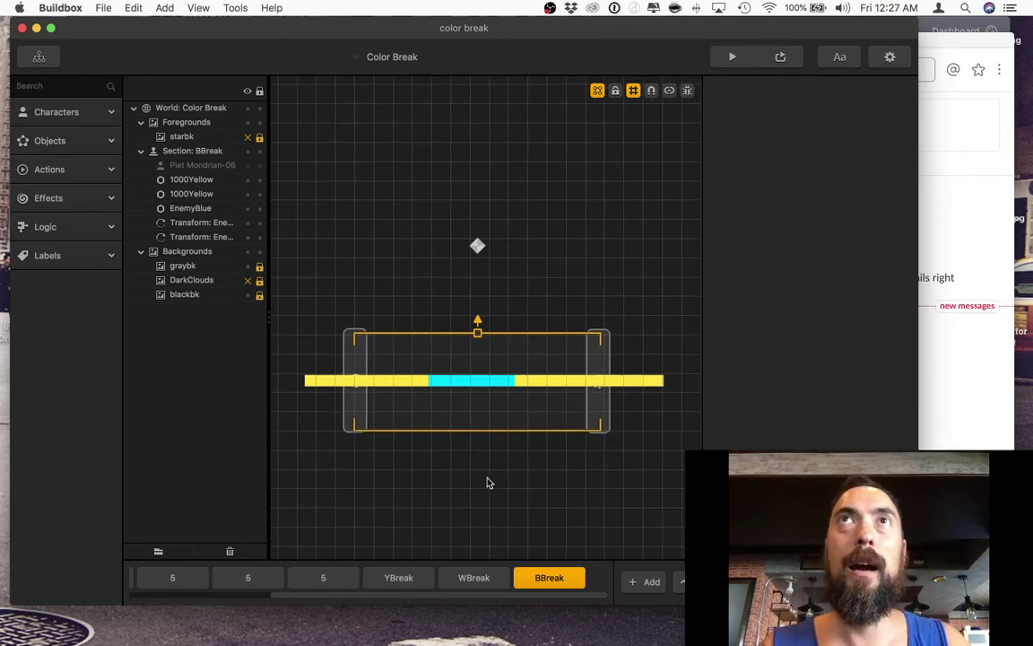
Open the Piet Mondrian-06 character's settings and review its gameplay and health properties through to the Press action.
{"action": "left_click", "coordinate": [56, 111]}
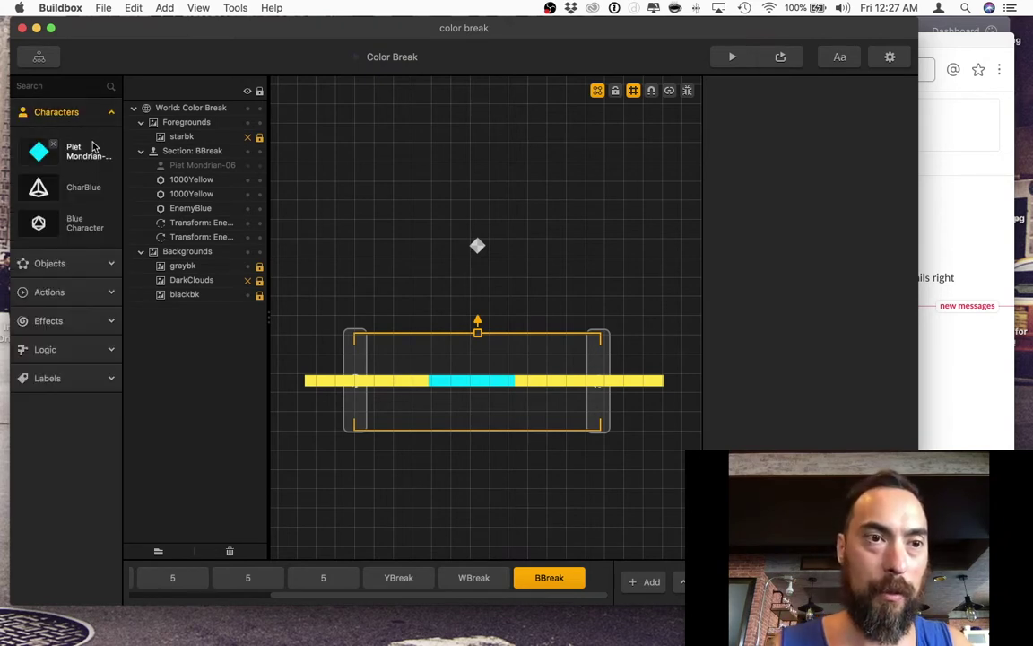
{"action": "left_click", "coordinate": [38, 151]}
{"action": "scroll", "coordinate": [805, 431], "scroll_direction": "down", "scroll_amount": 10}
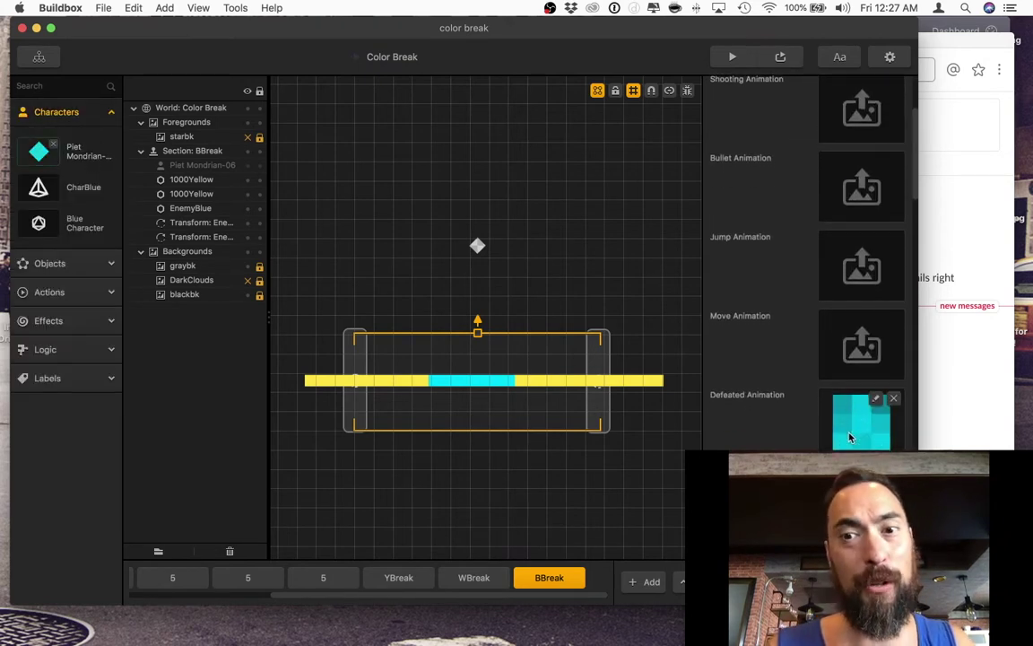
{"action": "scroll", "coordinate": [850, 438], "scroll_direction": "down", "scroll_amount": 10}
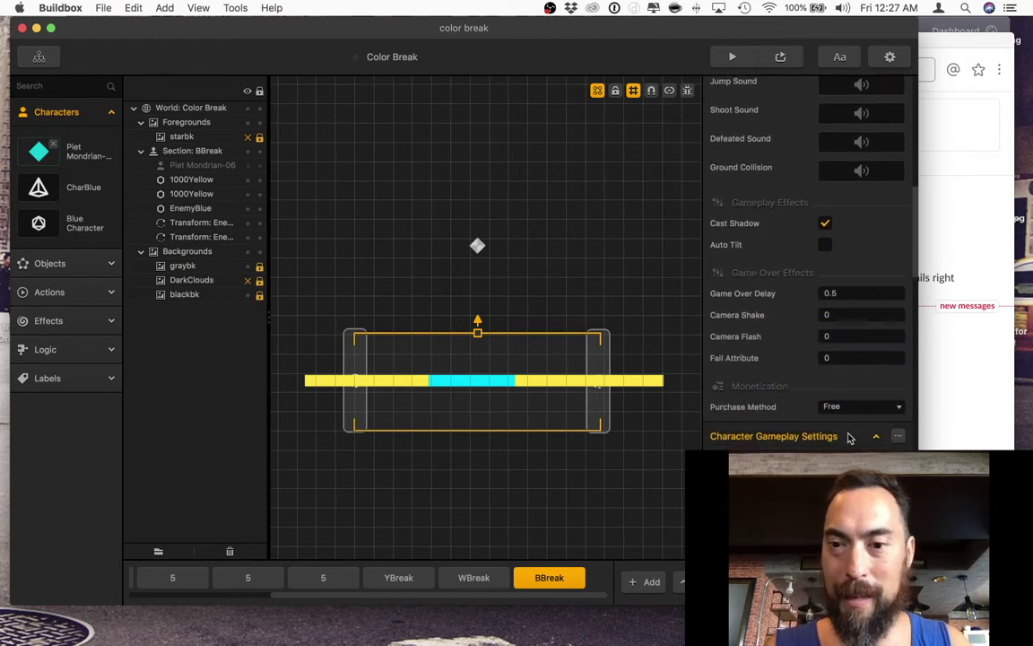
{"action": "scroll", "coordinate": [851, 437], "scroll_direction": "down", "scroll_amount": 6}
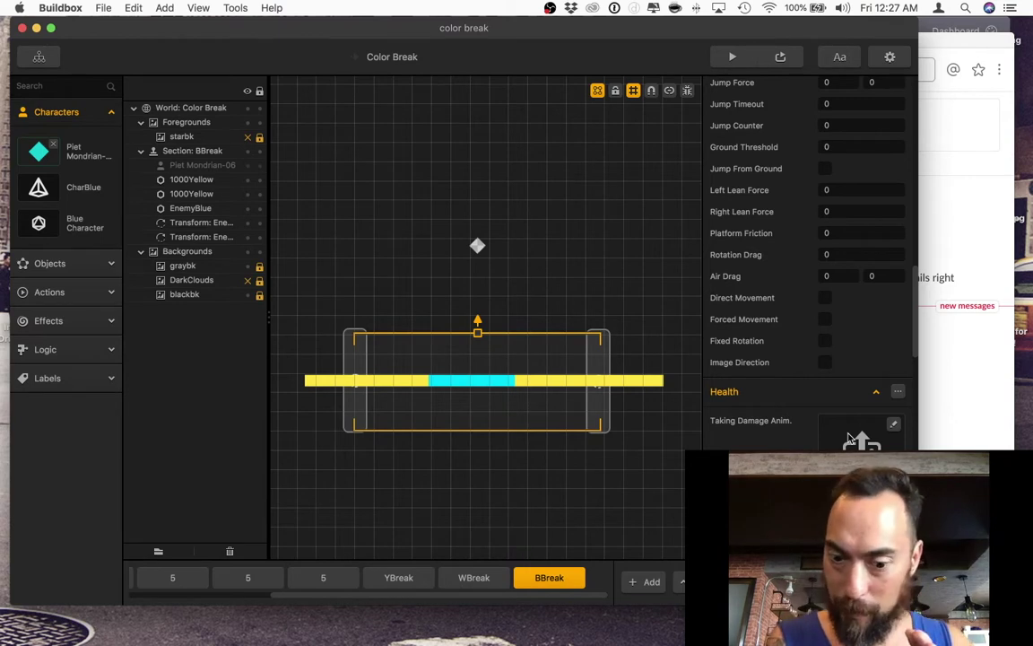
{"action": "scroll", "coordinate": [850, 438], "scroll_direction": "down", "scroll_amount": 6}
{"action": "scroll", "coordinate": [807, 269], "scroll_direction": "down", "scroll_amount": 10}
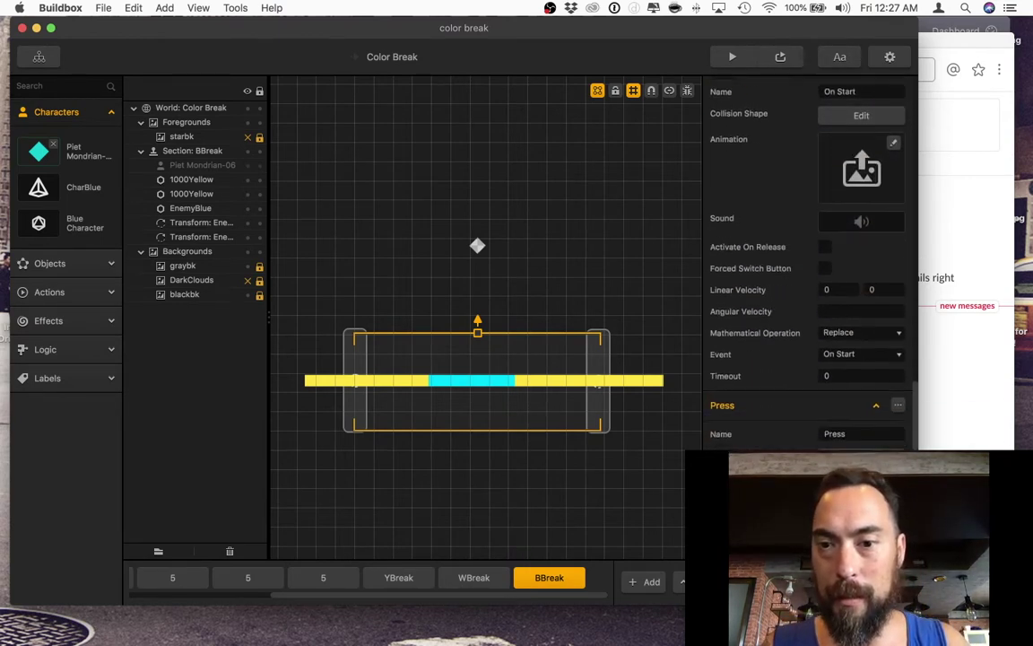
{"action": "scroll", "coordinate": [808, 269], "scroll_direction": "down", "scroll_amount": 8}
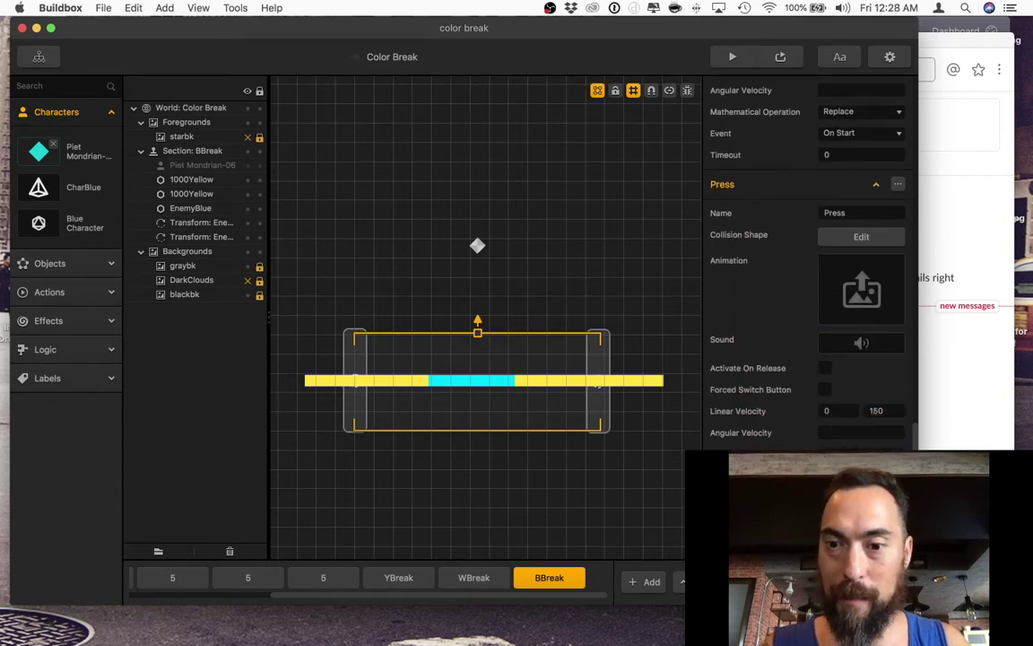
Rename the character's Advanced Move component, below its release action, as "press move".
{"action": "left_click_drag", "start_coordinate": [836, 412], "coordinate": [759, 407]}
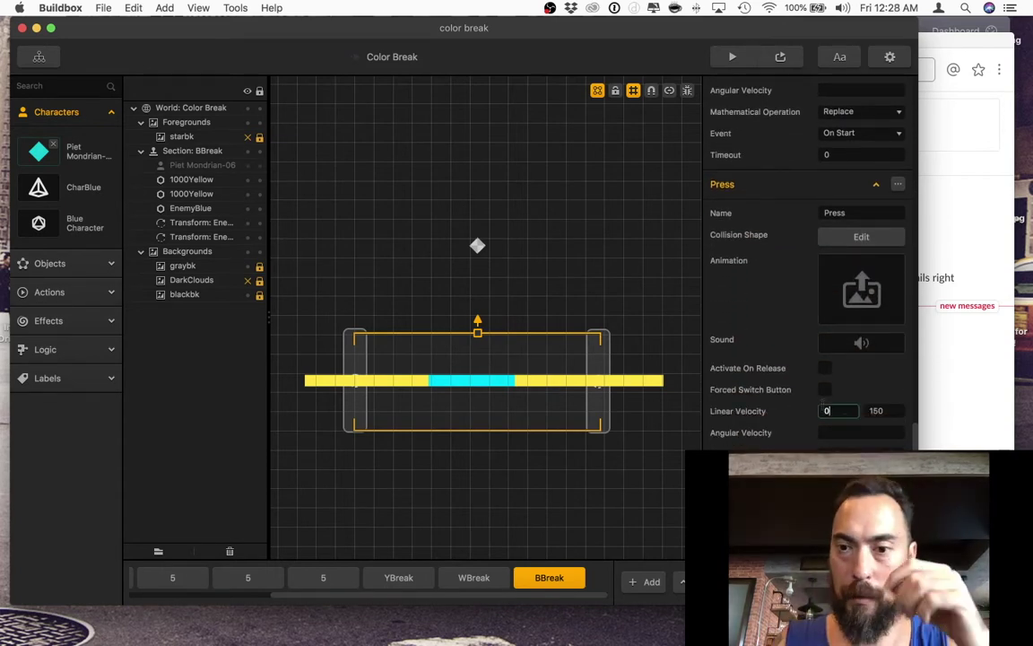
{"action": "key", "text": "BackSpace"}
{"action": "scroll", "coordinate": [805, 413], "scroll_direction": "down", "scroll_amount": 10}
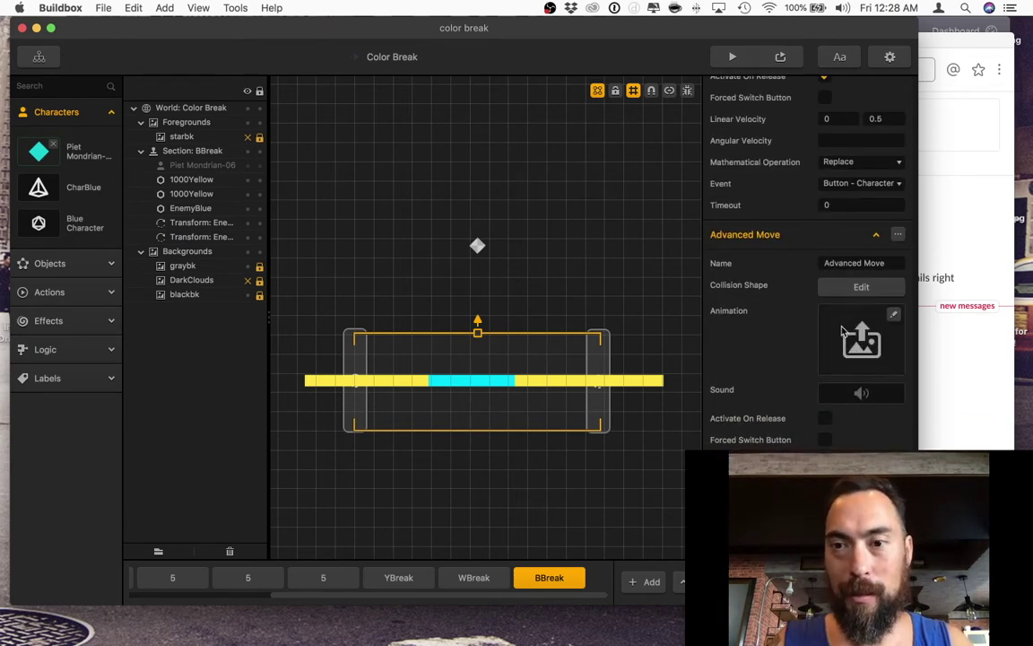
{"action": "triple_click", "coordinate": [869, 263]}
{"action": "type", "text": "press move"}
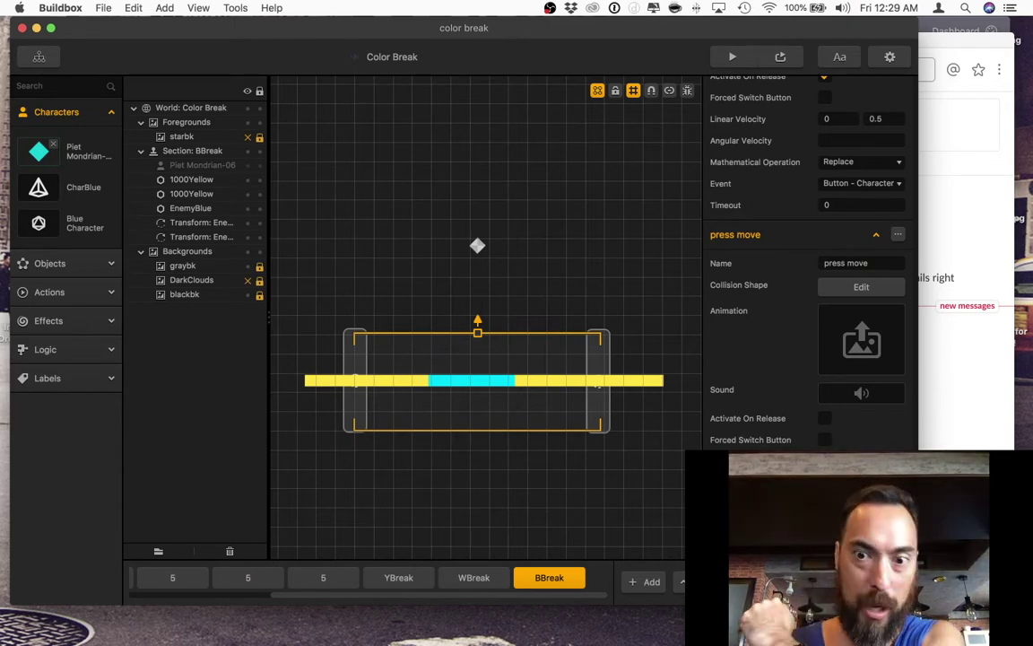
Test the character's movement in a game preview and close the preview.
{"action": "left_click", "coordinate": [732, 54]}
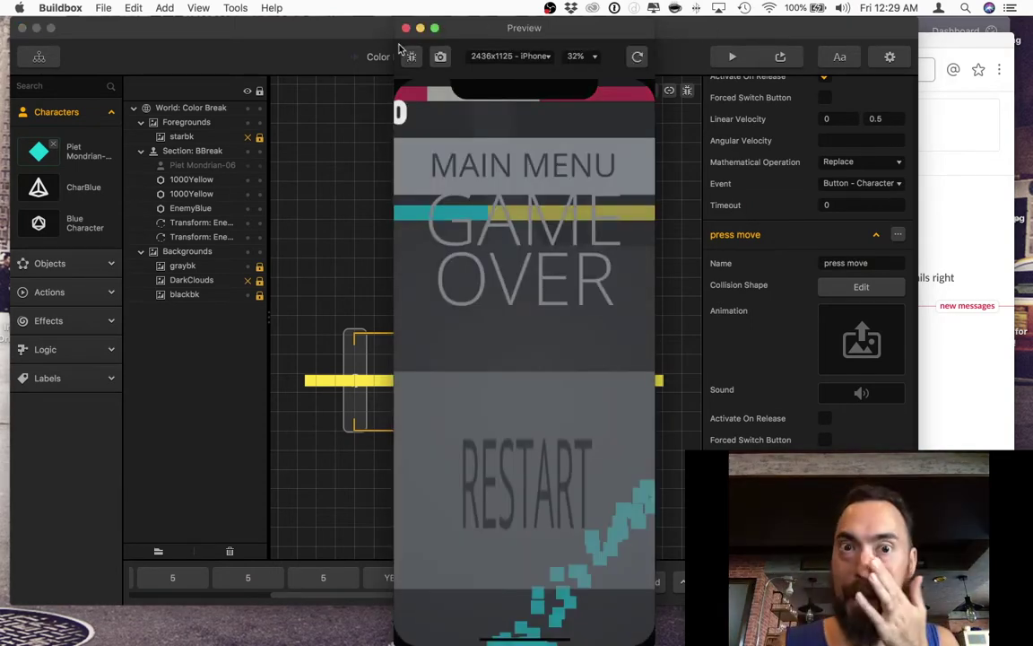
{"action": "left_click", "coordinate": [406, 29]}
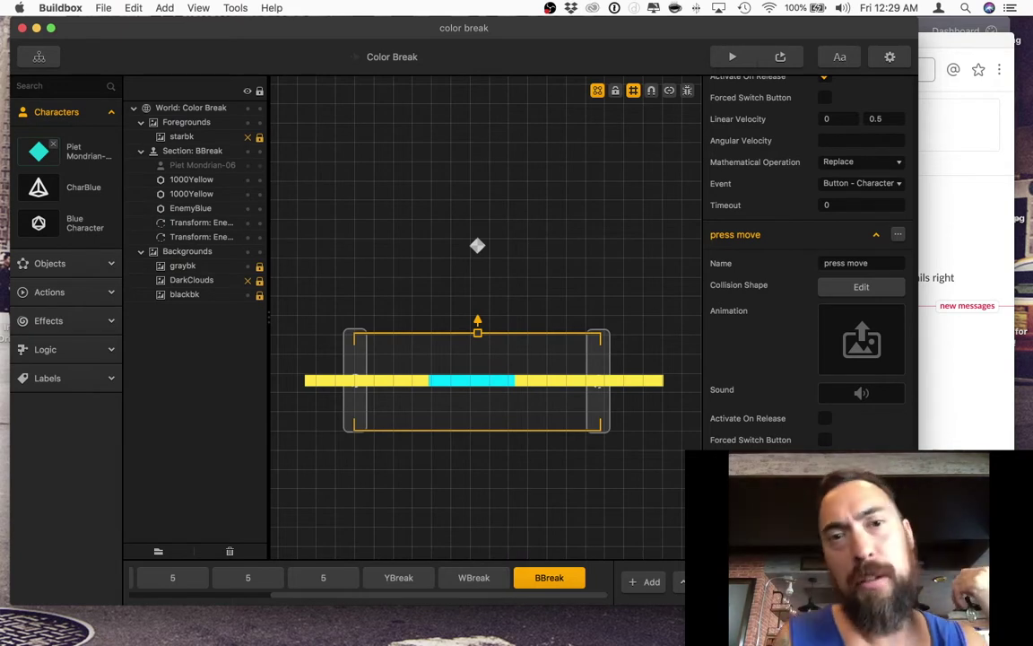
Switch the world editor back to the Start section and clear the selection.
{"action": "scroll", "coordinate": [385, 578], "scroll_direction": "left", "scroll_amount": 5}
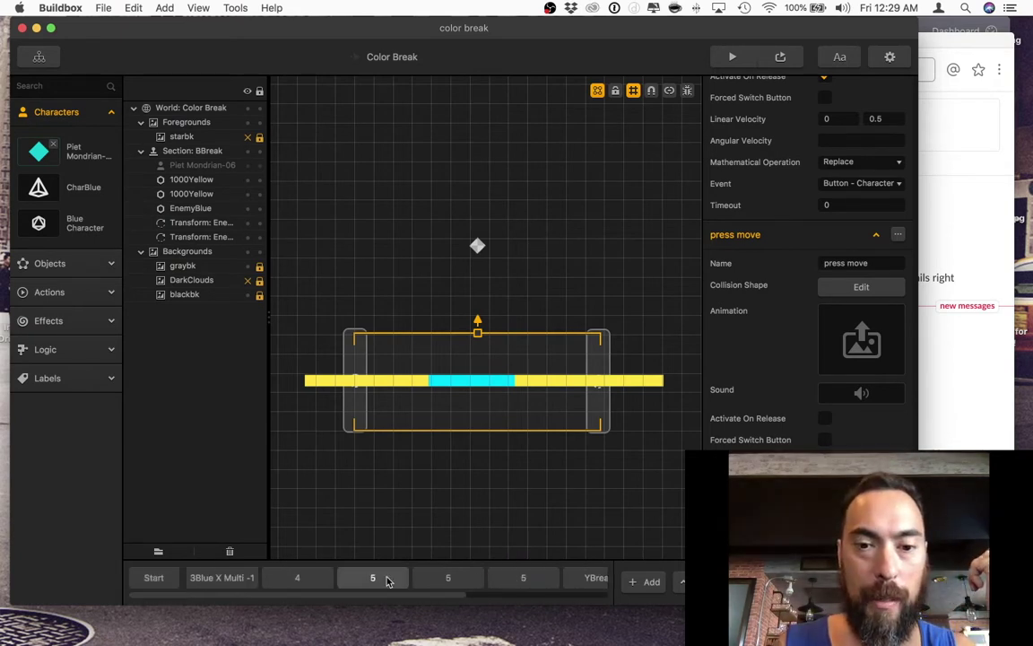
{"action": "left_click", "coordinate": [149, 578]}
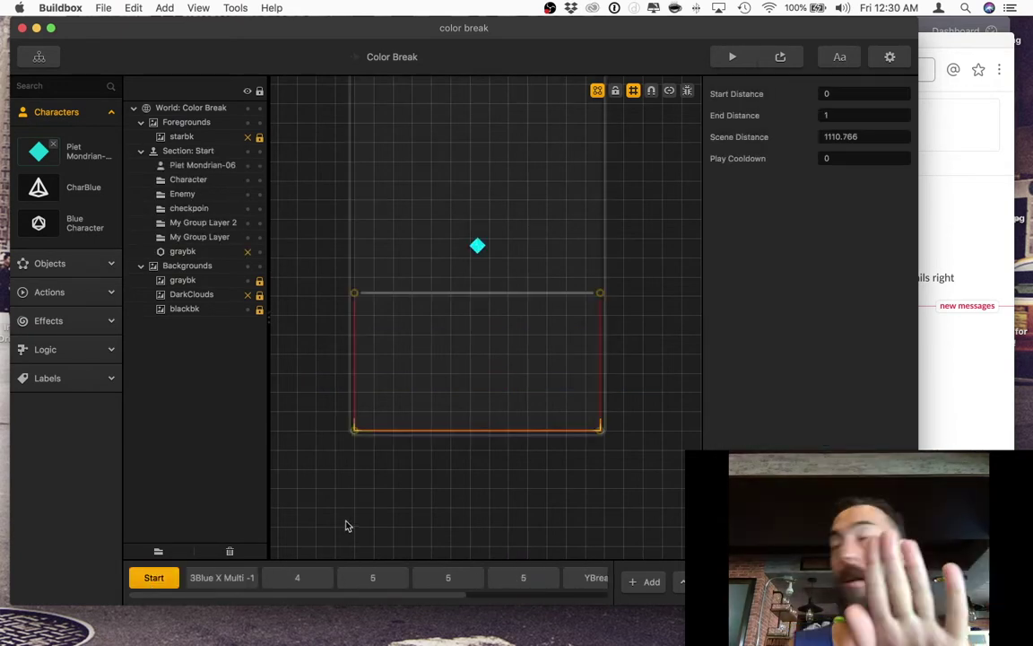
{"action": "left_click", "coordinate": [603, 316]}
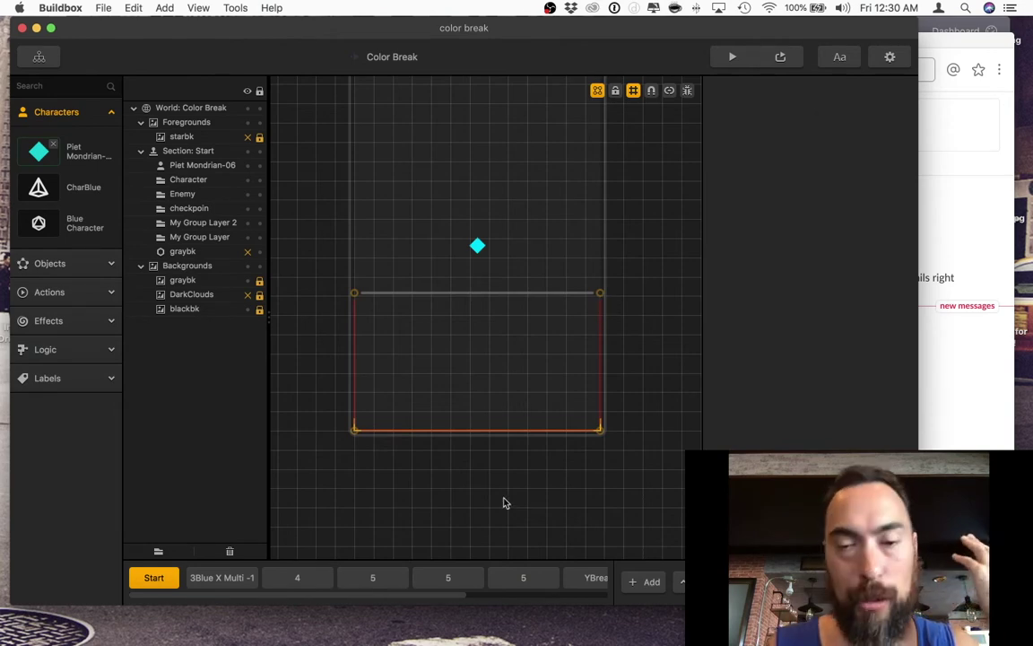
Reopen the Piet Mondrian-06 character's settings and review its Release and press move properties.
{"action": "left_click_drag", "start_coordinate": [41, 152], "coordinate": [77, 149]}
{"action": "left_click", "coordinate": [75, 146]}
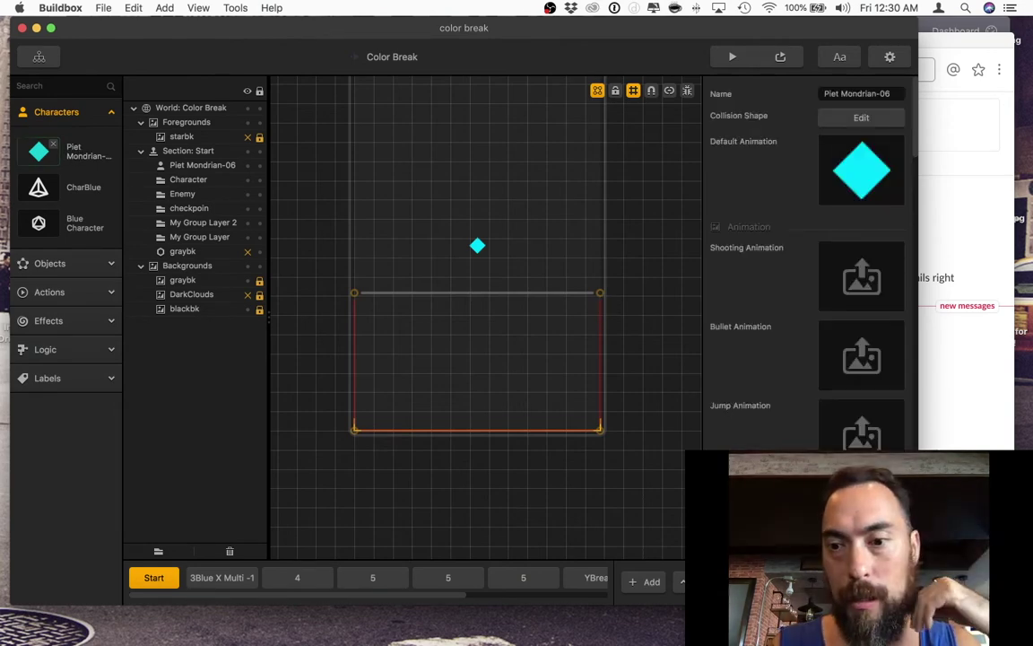
{"action": "scroll", "coordinate": [807, 269], "scroll_direction": "down", "scroll_amount": 15}
{"action": "scroll", "coordinate": [807, 269], "scroll_direction": "down", "scroll_amount": 4}
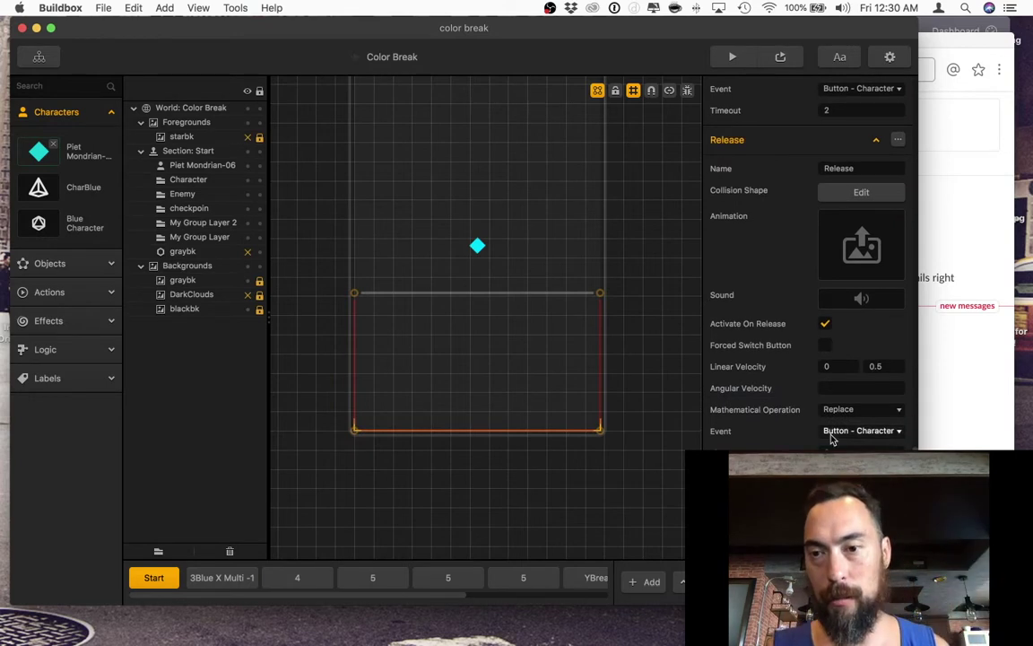
{"action": "scroll", "coordinate": [832, 436], "scroll_direction": "down", "scroll_amount": 7}
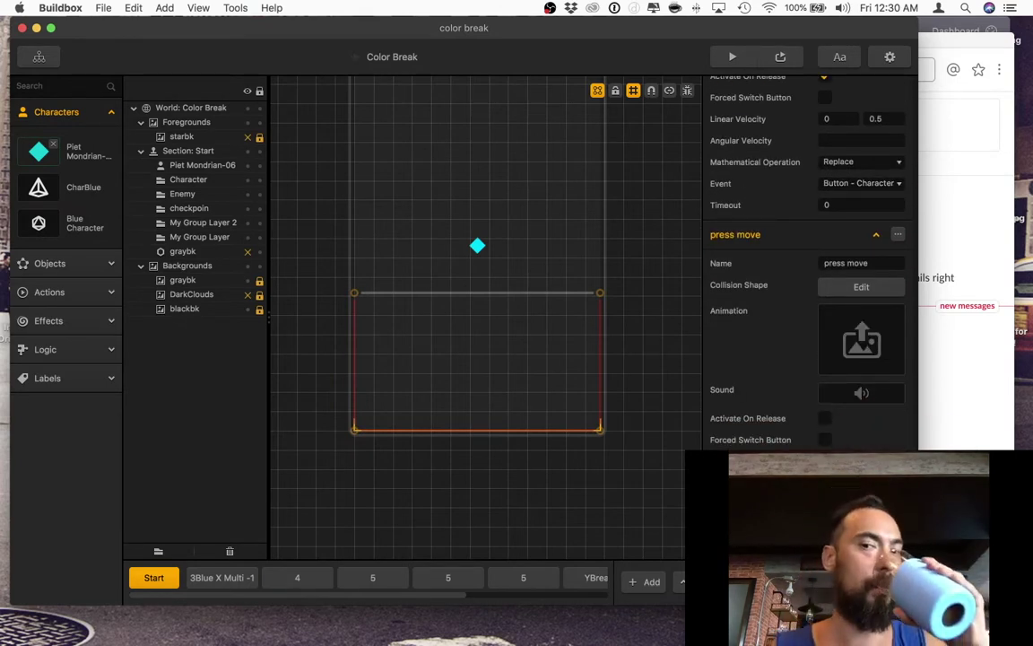
{"action": "scroll", "coordinate": [329, 356], "scroll_direction": "down", "scroll_amount": 2}
Add a tall Transform logic object, about 22 in vertical scale, along the scene's right side and check its affected asset choices.
{"action": "left_click", "coordinate": [60, 372]}
{"action": "left_click", "coordinate": [70, 349]}
{"action": "left_click_drag", "start_coordinate": [518, 486], "coordinate": [528, 112]}
{"action": "left_click", "coordinate": [884, 350]}
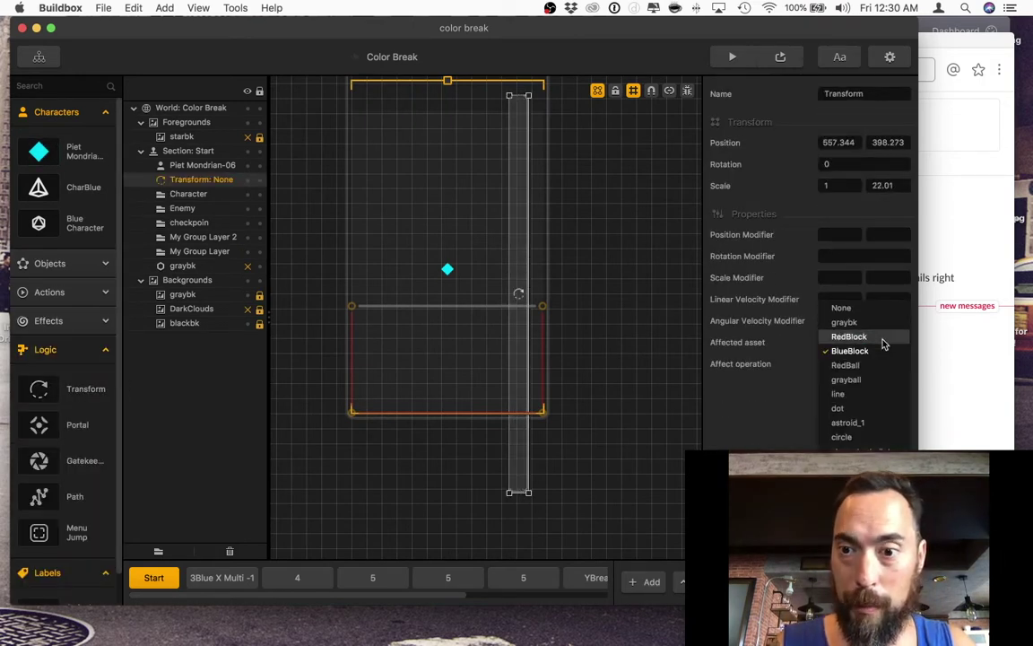
{"action": "left_click", "coordinate": [796, 413]}
{"action": "left_click", "coordinate": [855, 348]}
{"action": "left_click", "coordinate": [856, 348]}
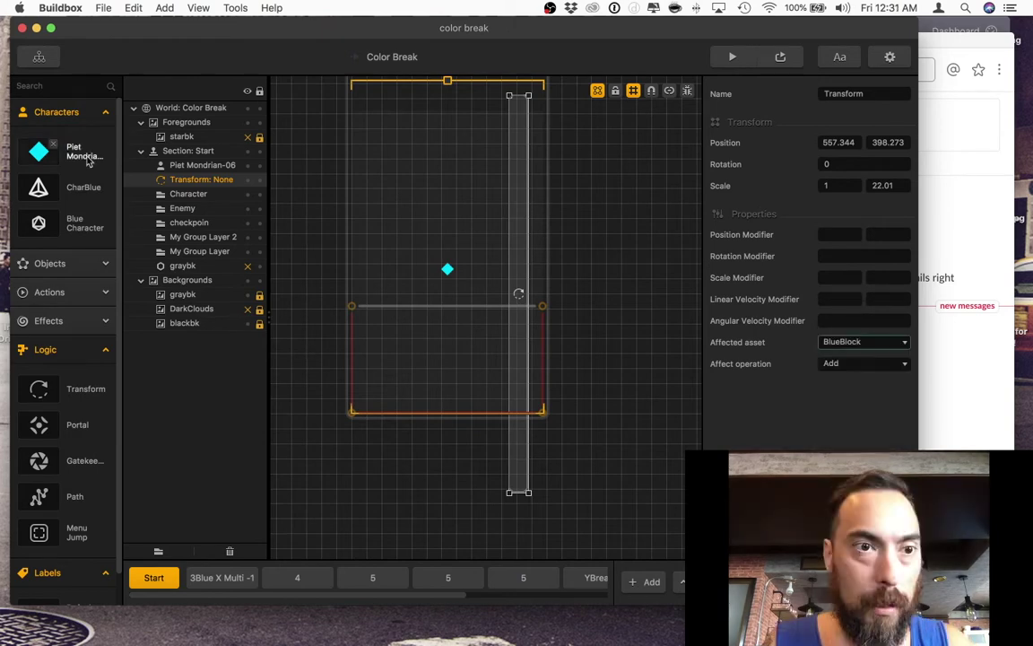
Rename the Piet Mondrian-06 diamond character to BlueCharacter.
{"action": "left_click", "coordinate": [84, 157]}
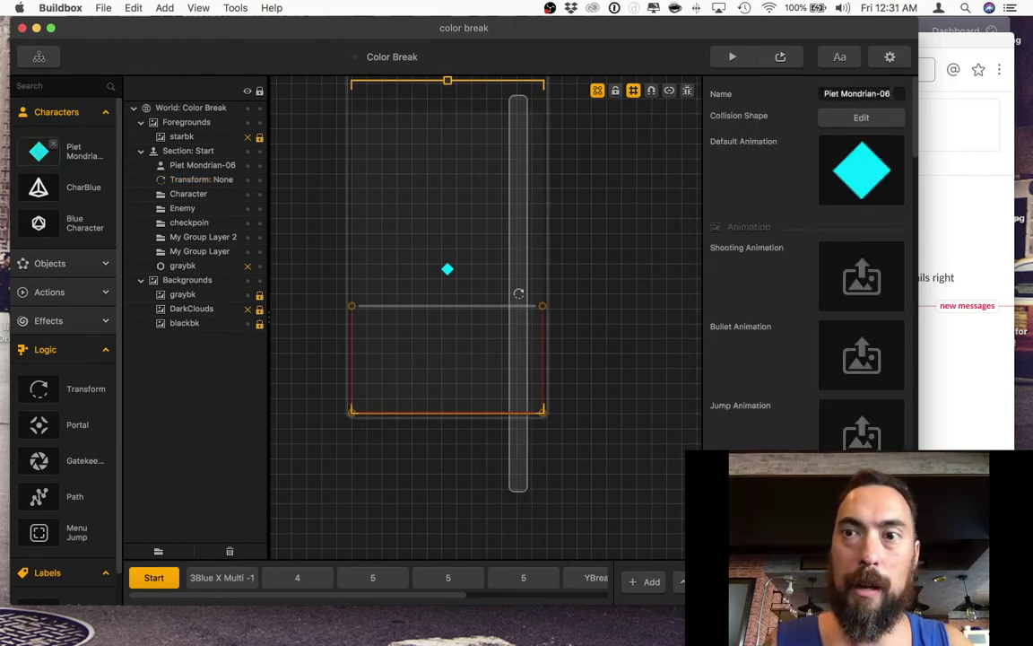
{"action": "left_click_drag", "start_coordinate": [897, 95], "coordinate": [734, 75]}
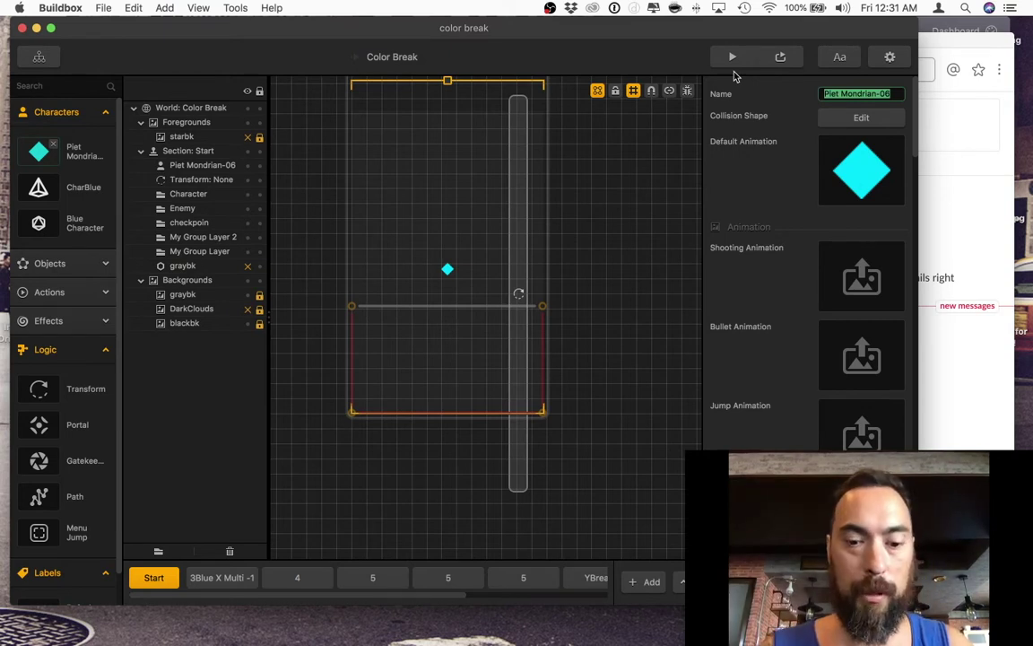
{"action": "type", "text": "BlueCharacter"}
{"action": "left_click", "coordinate": [525, 198]}
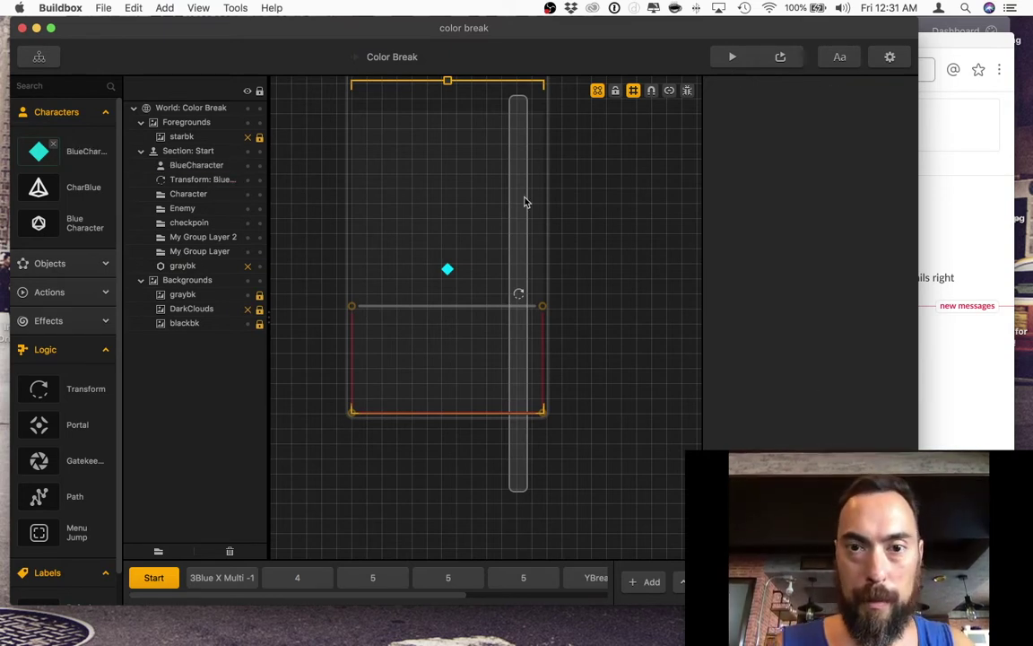
Check the Transform object's affected asset and affect operation choices, trying RedBlock and Multiply, and delete the object from the scene.
{"action": "left_click", "coordinate": [893, 345]}
{"action": "left_click", "coordinate": [893, 338]}
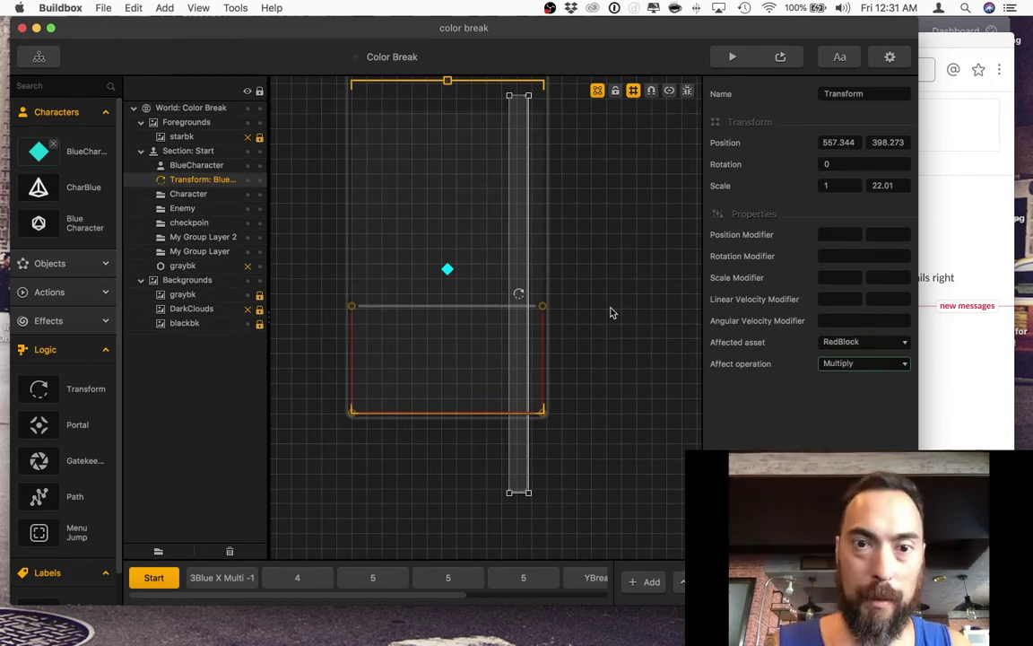
{"action": "key", "text": "Delete"}
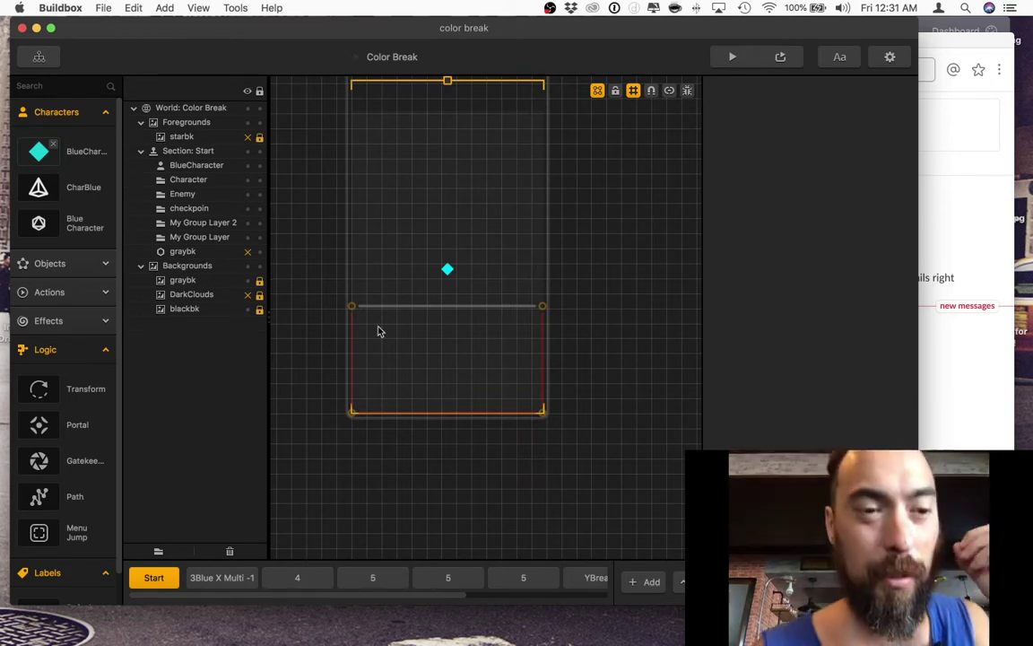
{"action": "key", "text": "ctrl+Up"}
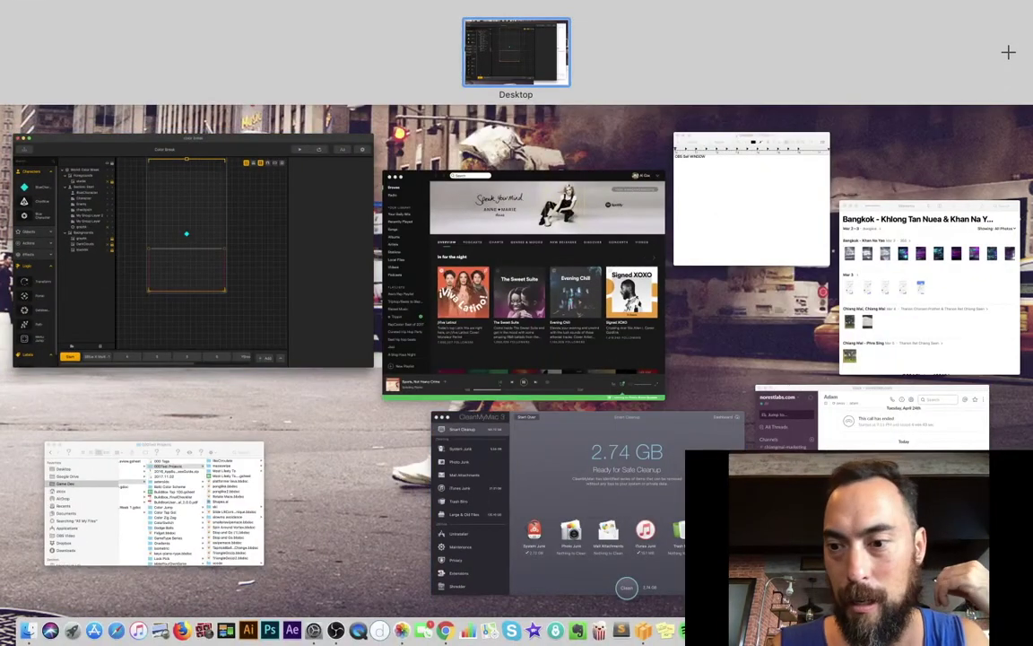
{"action": "left_click", "coordinate": [958, 631]}
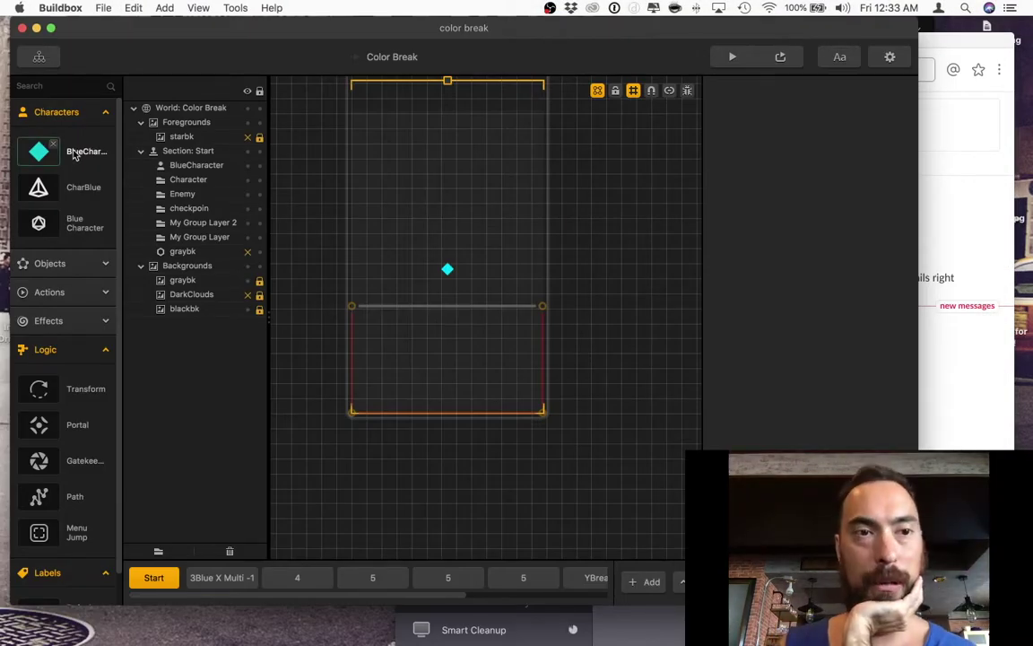
Review BlueCharacter's Release and press move properties and set the Press move's horizontal linear velocity to 10.
{"action": "left_click", "coordinate": [76, 155]}
{"action": "scroll", "coordinate": [808, 270], "scroll_direction": "down", "scroll_amount": 15}
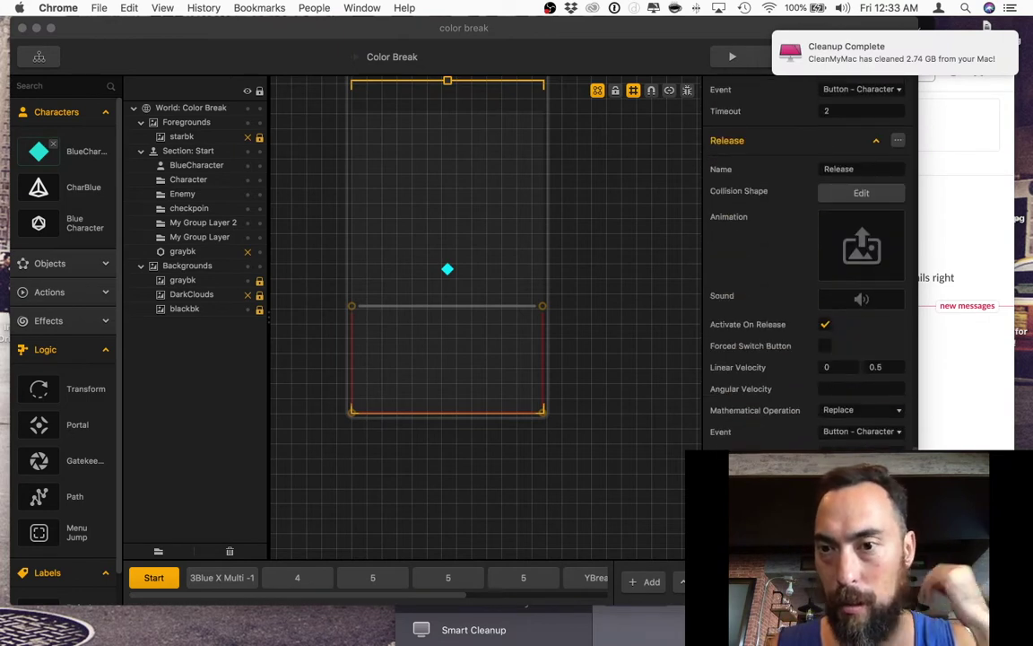
{"action": "left_click", "coordinate": [450, 271]}
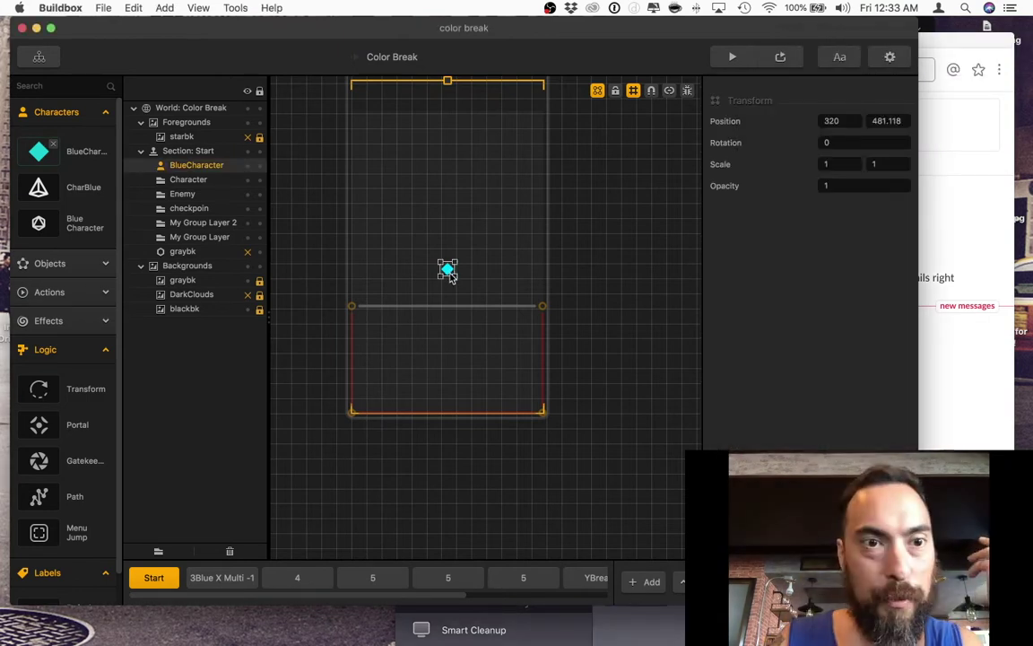
{"action": "left_click", "coordinate": [359, 241]}
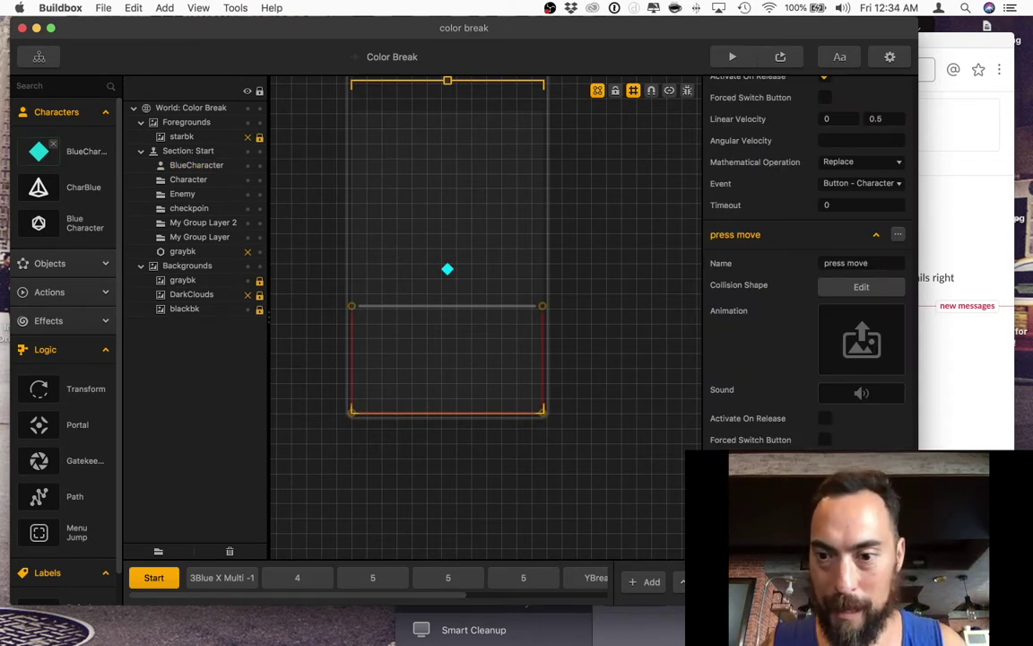
{"action": "scroll", "coordinate": [851, 393], "scroll_direction": "up", "scroll_amount": 10}
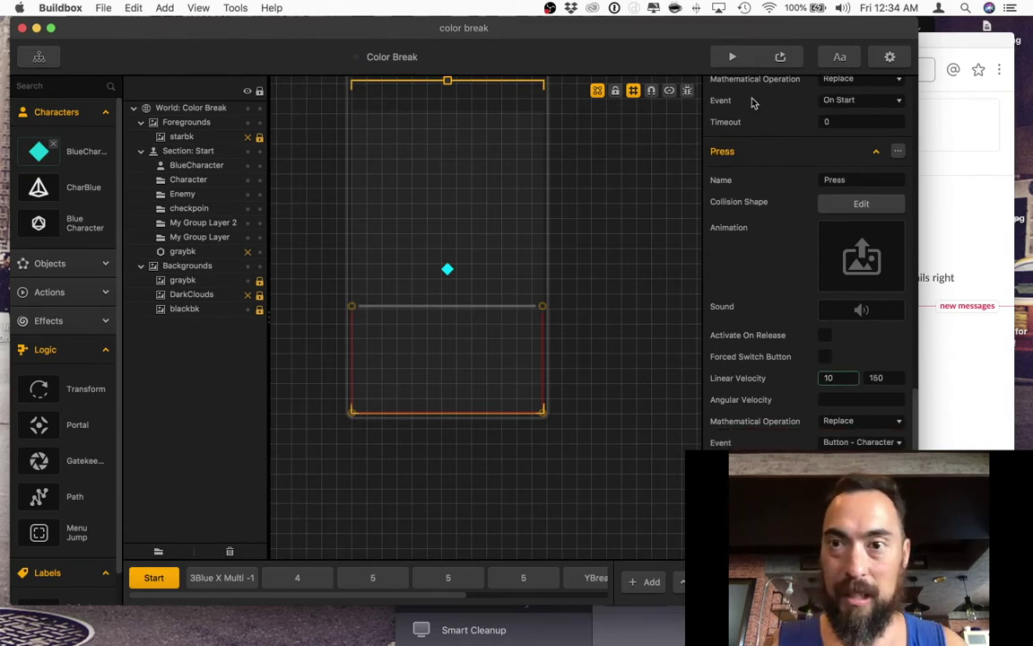
Launch the game preview and test how the character responds to taps.
{"action": "left_click", "coordinate": [732, 56]}
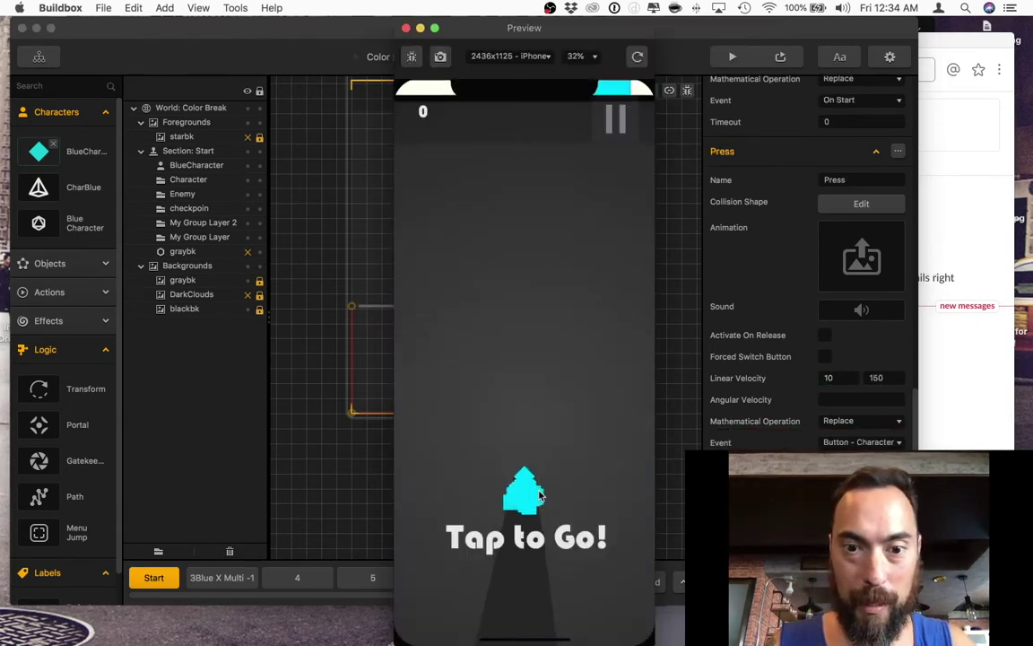
{"action": "left_click", "coordinate": [537, 502]}
{"action": "left_click", "coordinate": [530, 528]}
{"action": "left_click", "coordinate": [529, 527]}
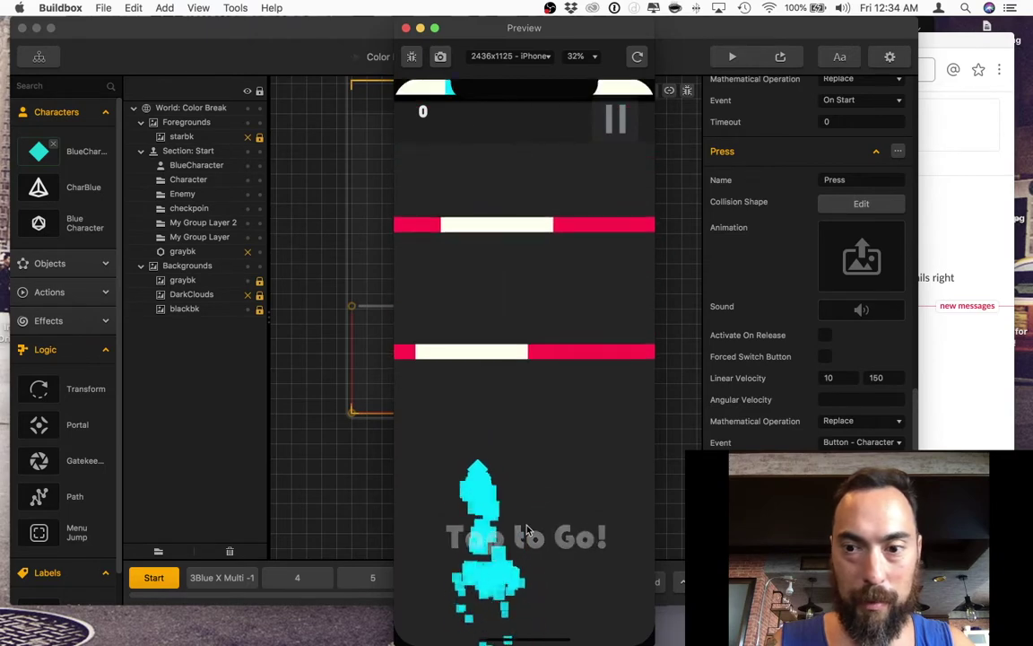
Set BlueCharacter's Press move to a horizontal linear velocity of -1 with Multiply as its mathematical operation.
{"action": "scroll", "coordinate": [807, 269], "scroll_direction": "down", "scroll_amount": 5}
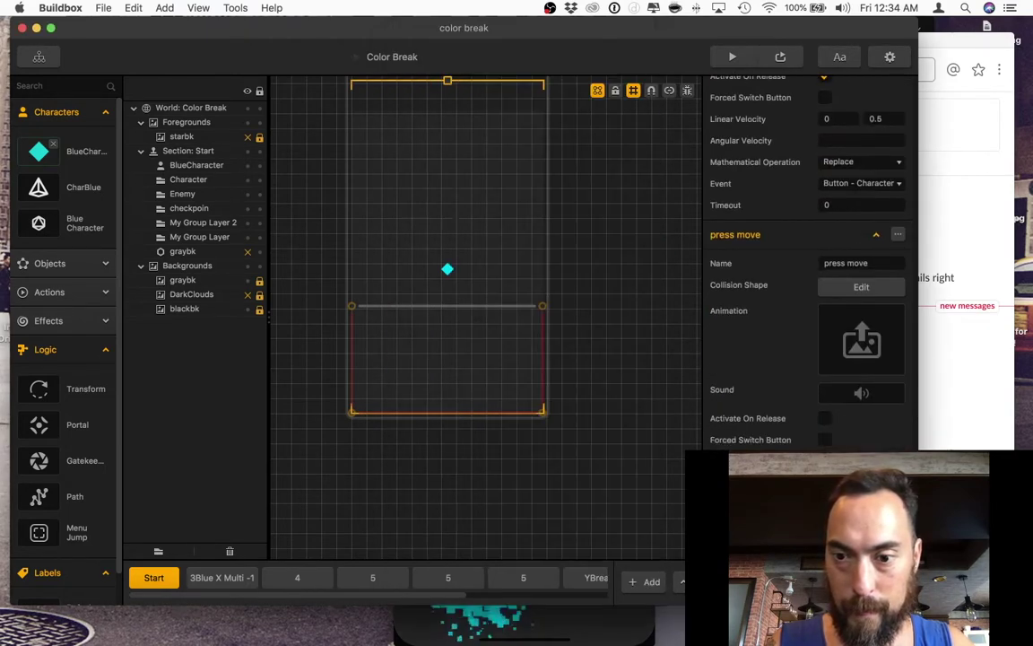
{"action": "scroll", "coordinate": [795, 383], "scroll_direction": "down", "scroll_amount": 5}
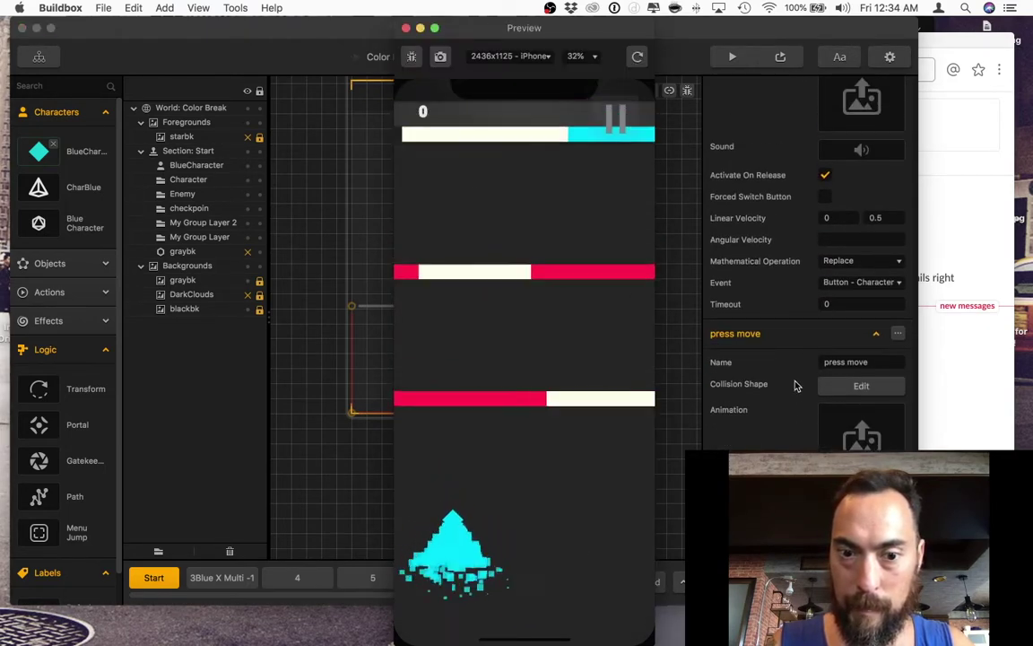
{"action": "left_click", "coordinate": [841, 257]}
{"action": "left_click", "coordinate": [840, 242]}
{"action": "scroll", "coordinate": [801, 293], "scroll_direction": "up", "scroll_amount": 8}
{"action": "left_click_drag", "start_coordinate": [842, 289], "coordinate": [765, 289]}
{"action": "type", "text": "-1"}
{"action": "left_click", "coordinate": [859, 331]}
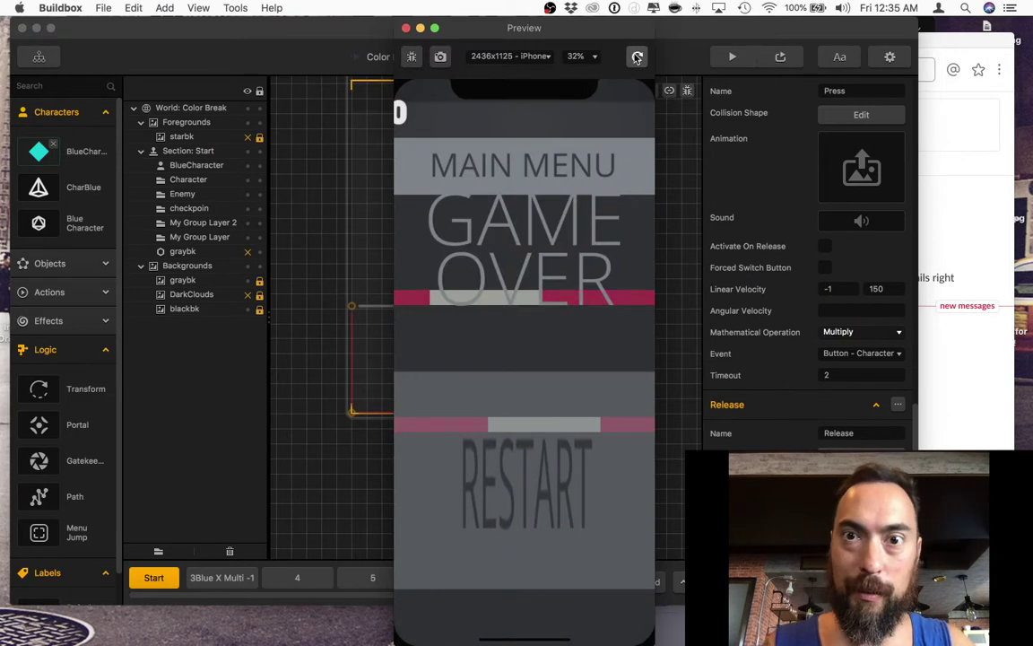
Restart the game preview and test the Press move's multiplied velocity with several taps.
{"action": "left_click", "coordinate": [637, 57]}
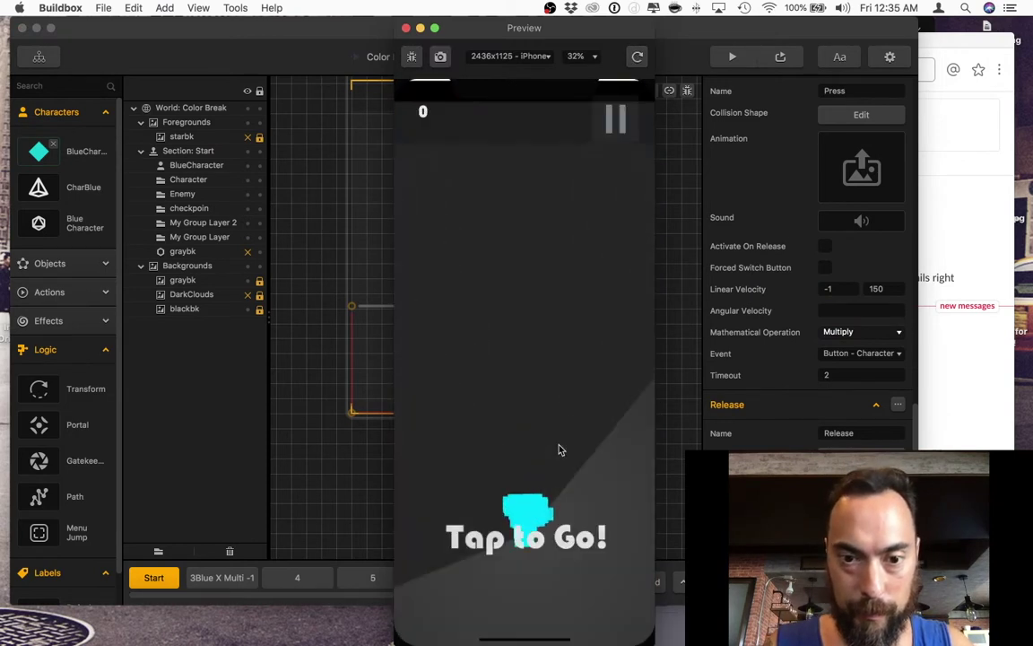
{"action": "left_click", "coordinate": [554, 456]}
{"action": "left_click", "coordinate": [555, 456]}
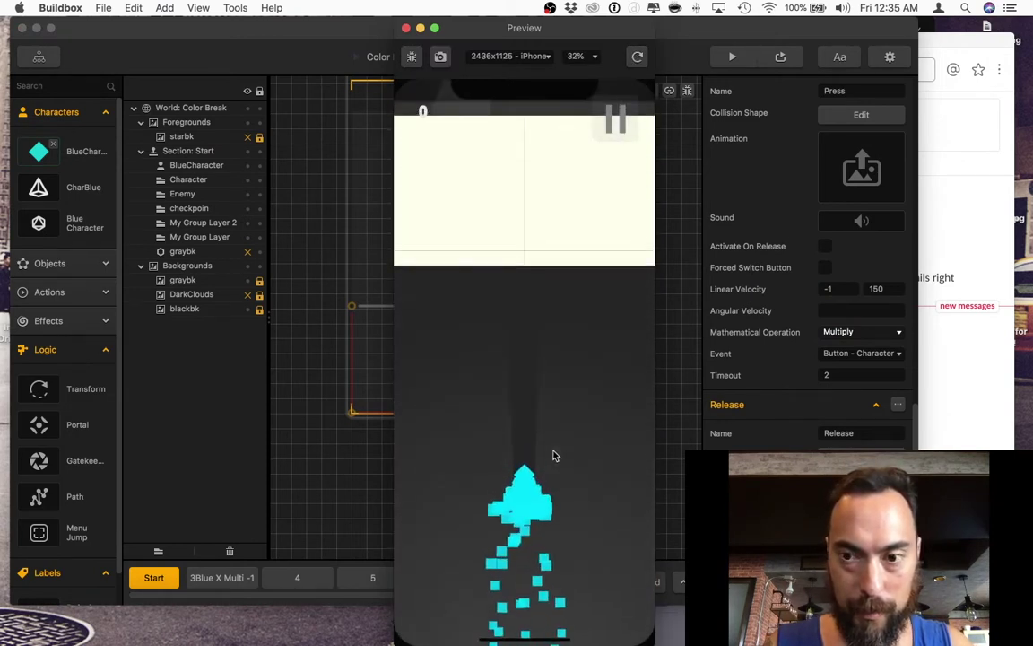
{"action": "left_click", "coordinate": [555, 455]}
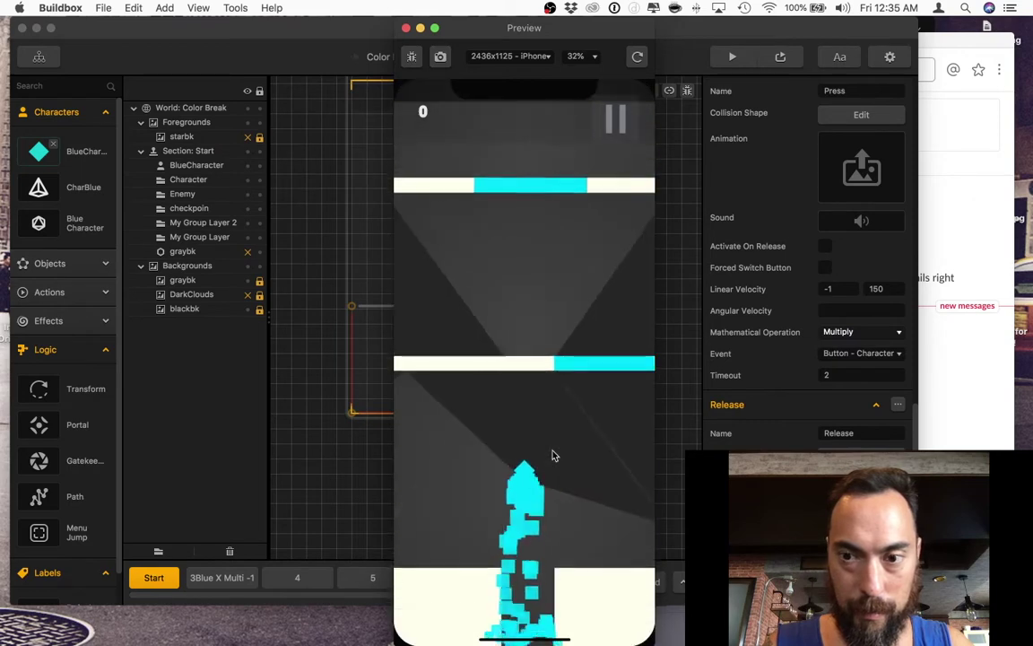
{"action": "left_click", "coordinate": [552, 456]}
Restart the preview again and guide the character up through the coloured bars.
{"action": "left_click", "coordinate": [638, 56]}
{"action": "left_click", "coordinate": [533, 499]}
{"action": "left_click", "coordinate": [535, 480]}
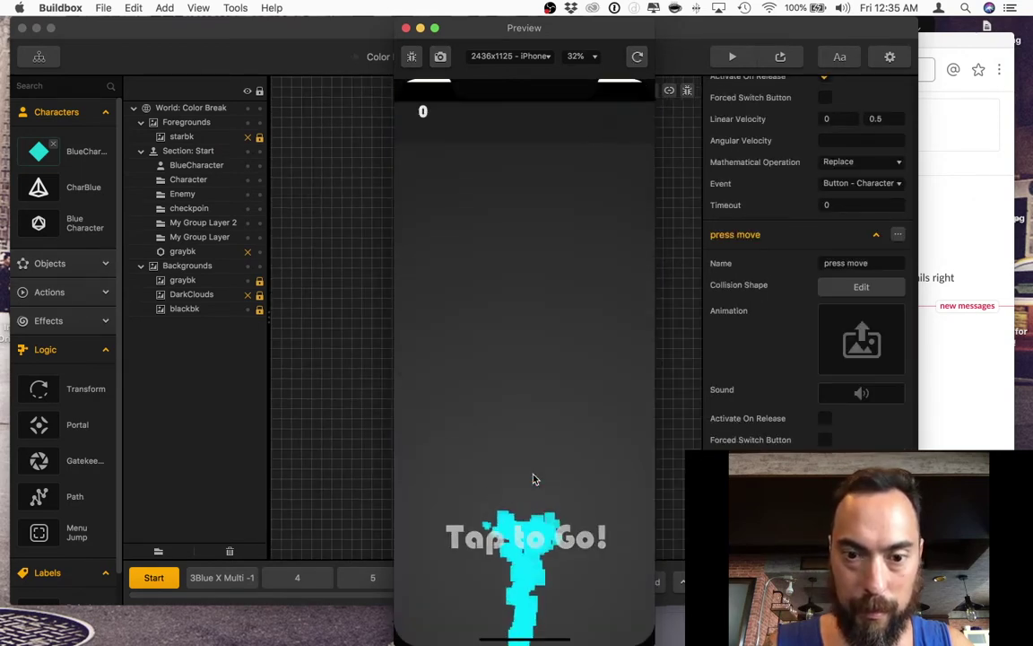
{"action": "left_click", "coordinate": [536, 453]}
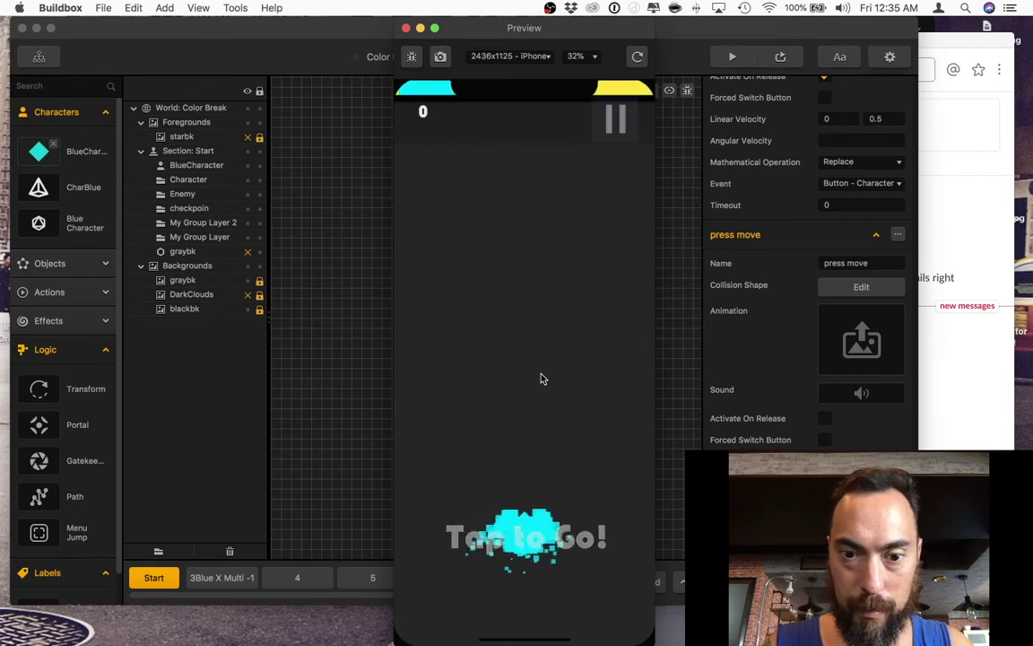
{"action": "left_click", "coordinate": [541, 379]}
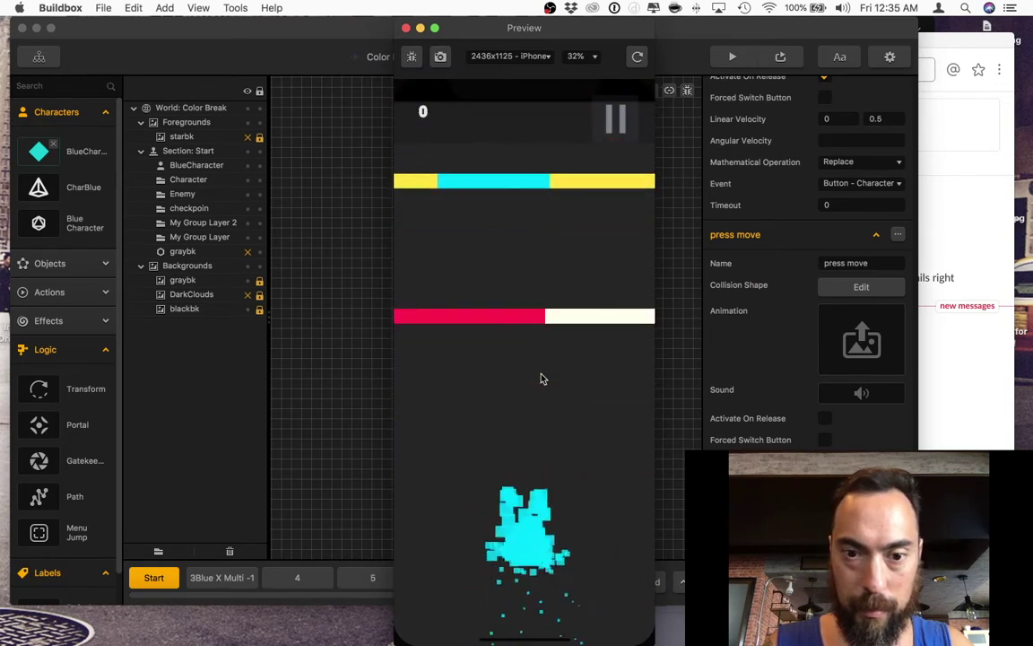
{"action": "left_click", "coordinate": [540, 378]}
{"action": "left_click", "coordinate": [541, 378]}
{"action": "left_click", "coordinate": [541, 379]}
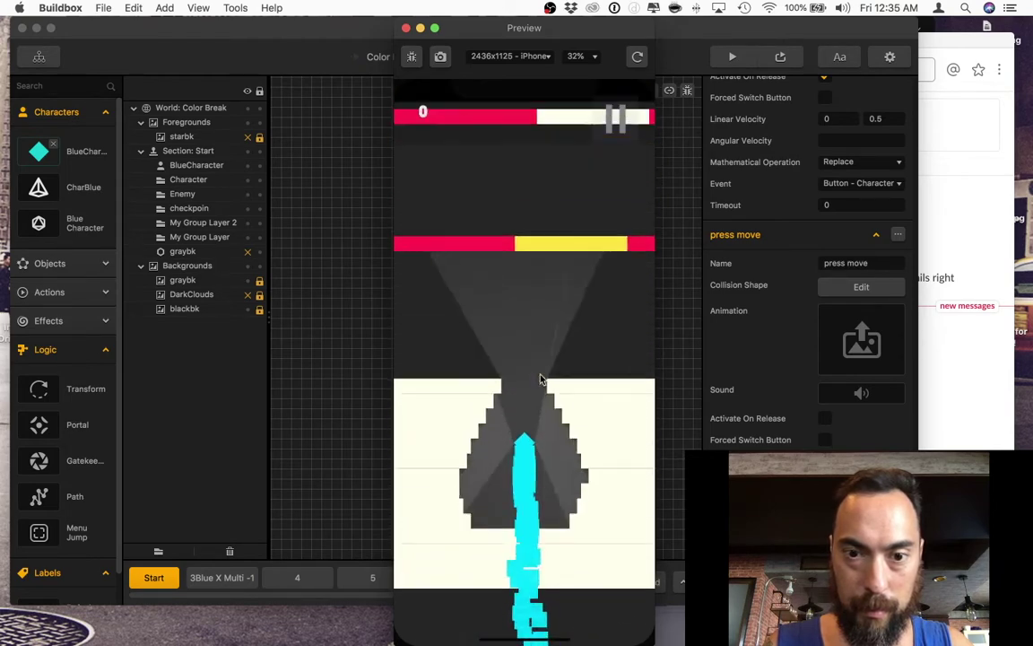
Return to BlueCharacter's settings, clear the Press move's horizontal linear velocity and review its mathematical operation choices.
{"action": "left_click", "coordinate": [819, 417]}
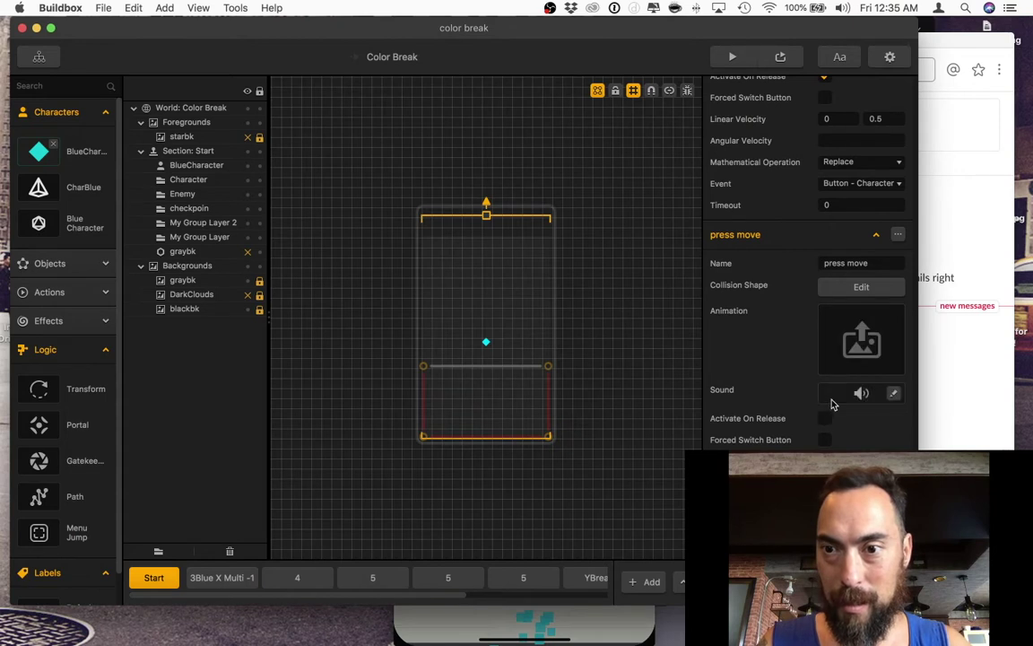
{"action": "scroll", "coordinate": [784, 320], "scroll_direction": "up", "scroll_amount": 5}
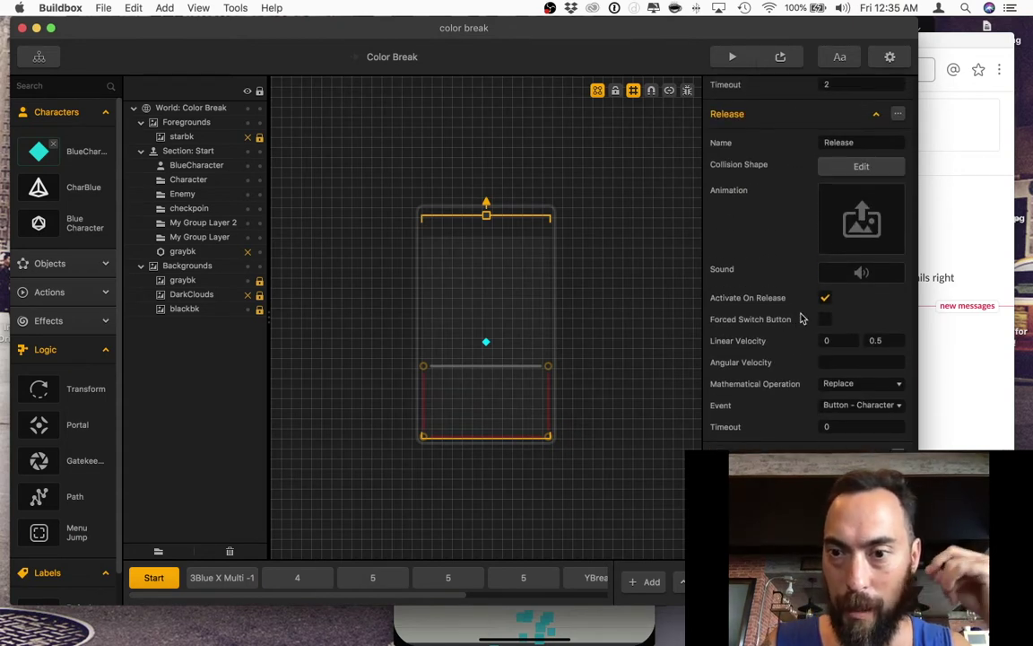
{"action": "scroll", "coordinate": [816, 313], "scroll_direction": "up", "scroll_amount": 5}
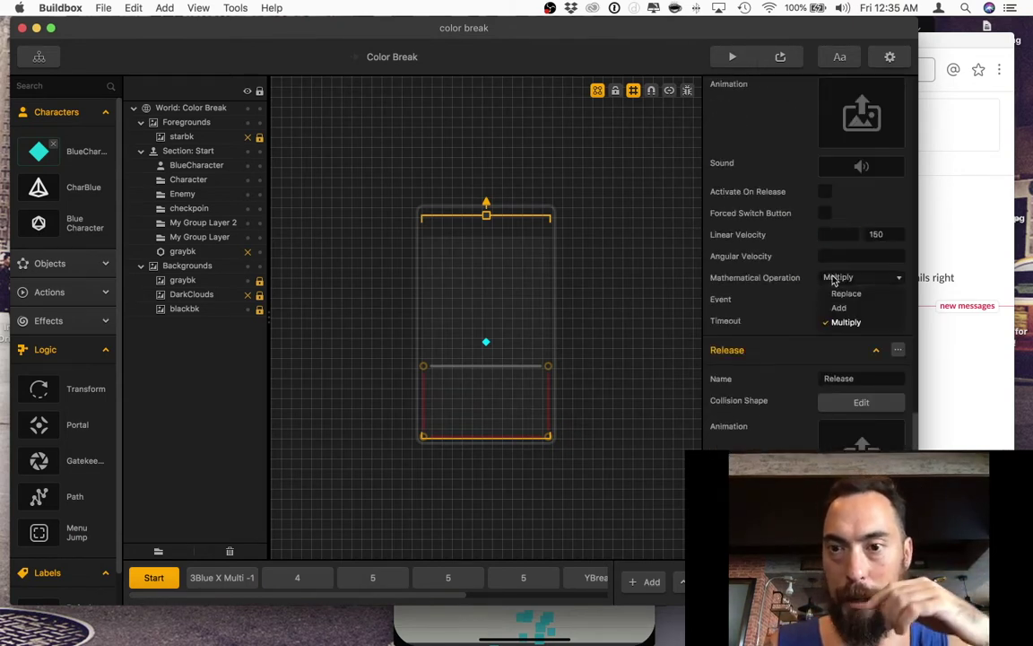
{"action": "scroll", "coordinate": [832, 280], "scroll_direction": "down", "scroll_amount": 10}
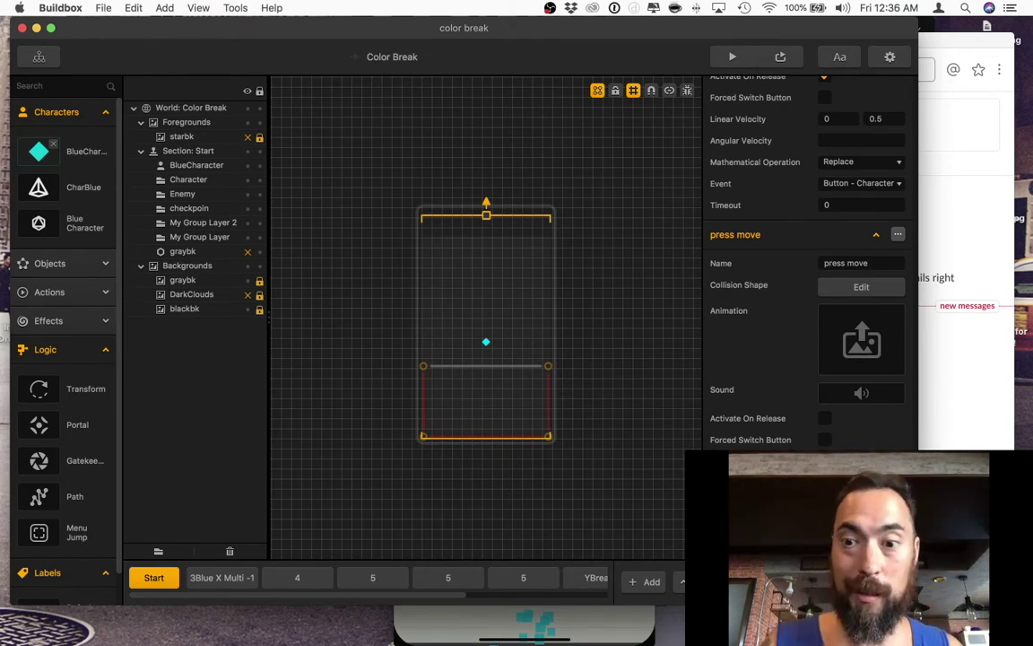
Preview the game with the revised Press settings and play until the character hits a bar.
{"action": "key", "text": "super+p"}
{"action": "left_click", "coordinate": [565, 489]}
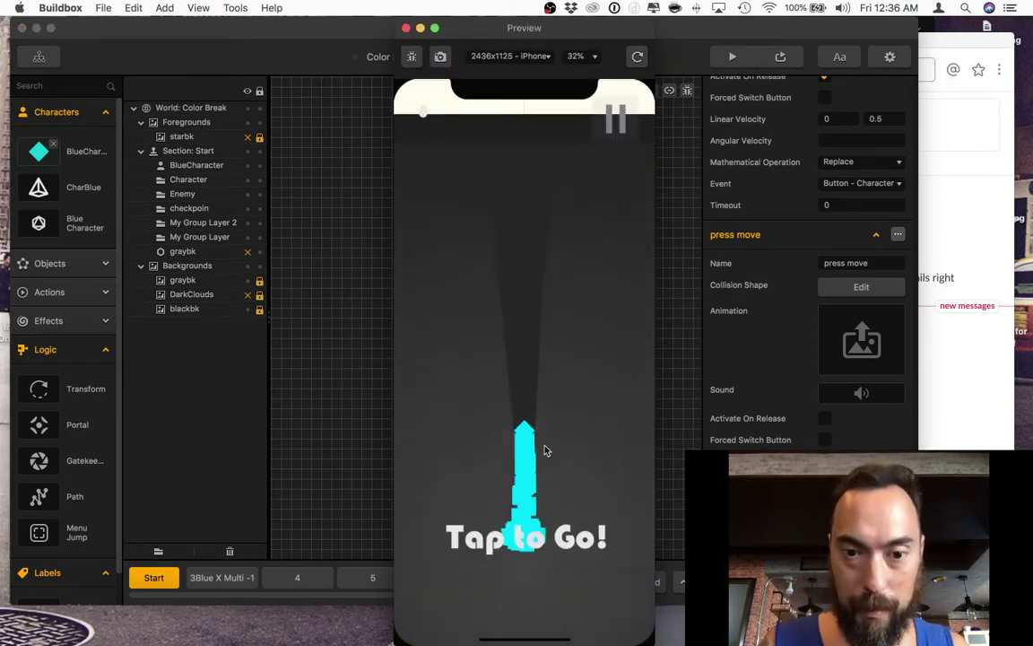
{"action": "left_click", "coordinate": [545, 451]}
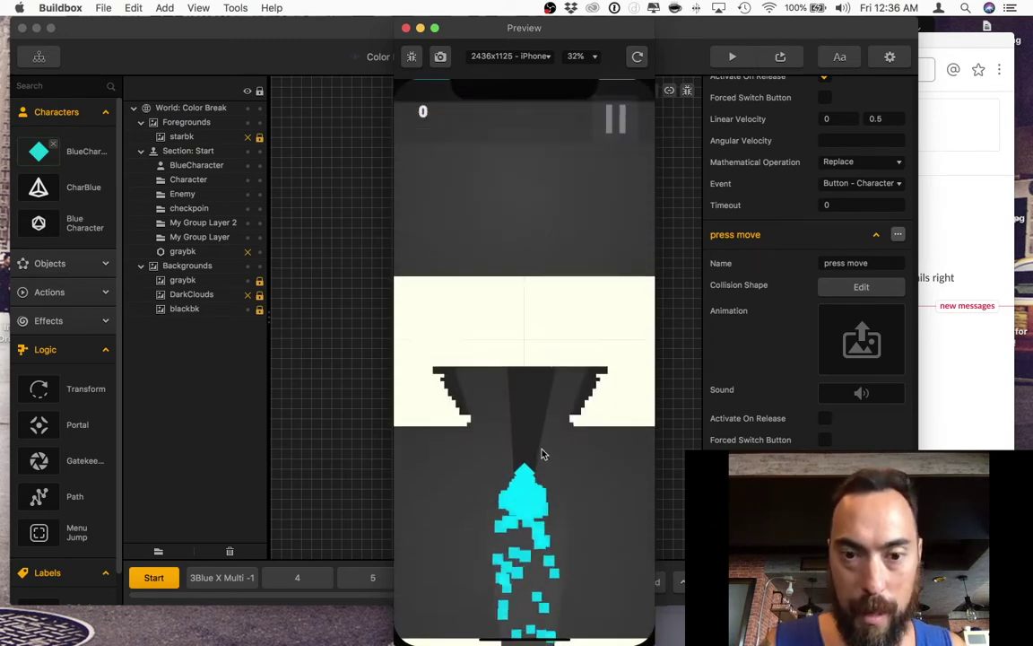
{"action": "left_click", "coordinate": [553, 465]}
{"action": "left_click", "coordinate": [555, 469]}
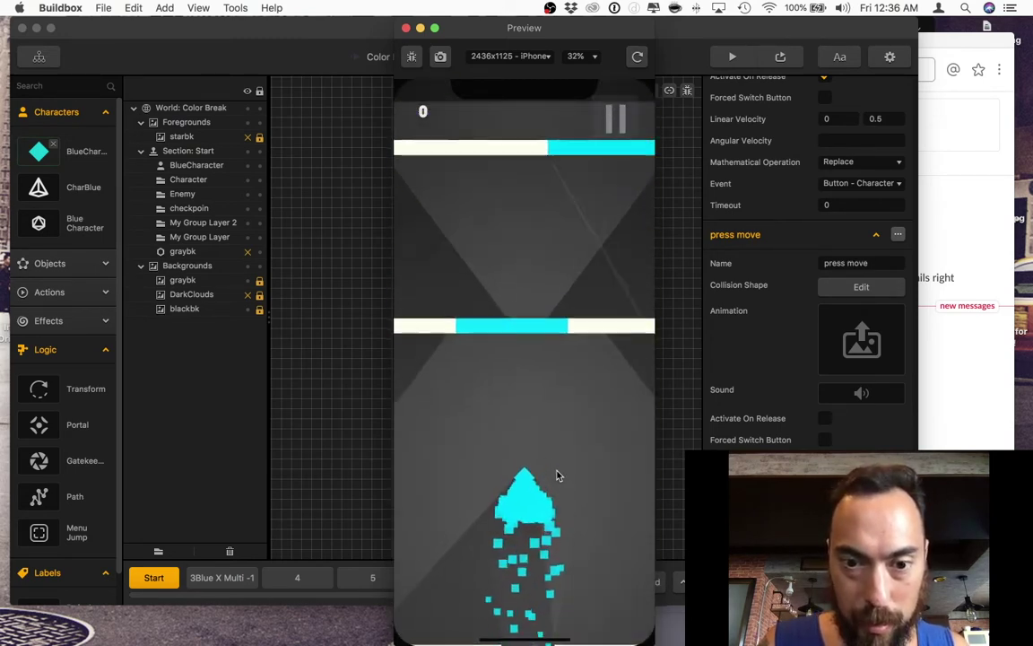
{"action": "left_click", "coordinate": [557, 471]}
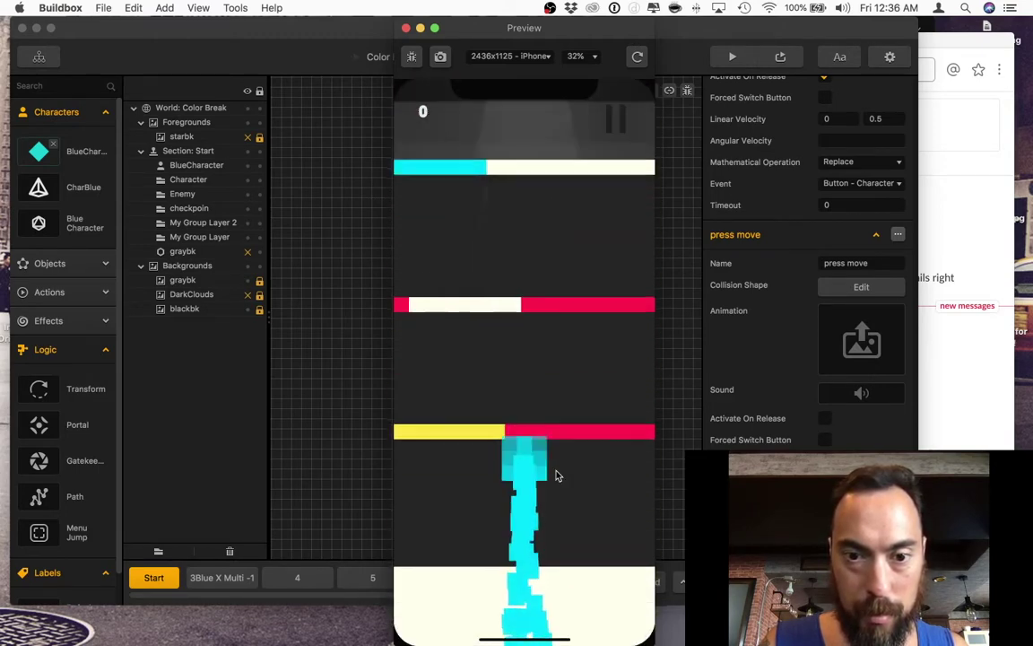
Restart the preview, start the game from its main menu to test the movement once more, and return to the world editor.
{"action": "key", "text": "super+grave"}
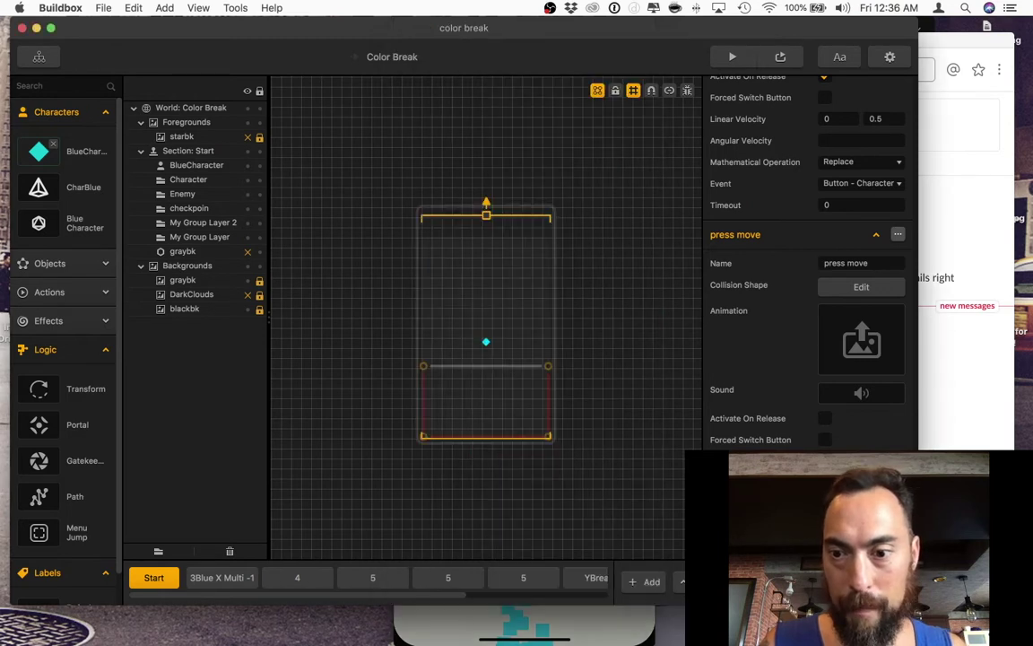
{"action": "left_click", "coordinate": [612, 626]}
{"action": "left_click", "coordinate": [636, 57]}
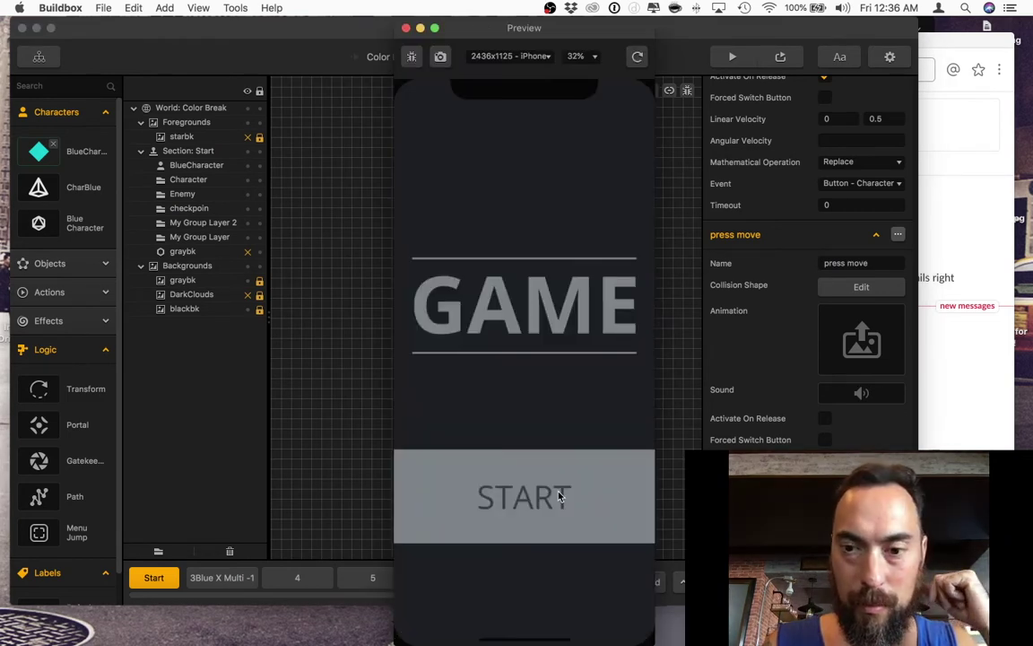
{"action": "left_click", "coordinate": [557, 493]}
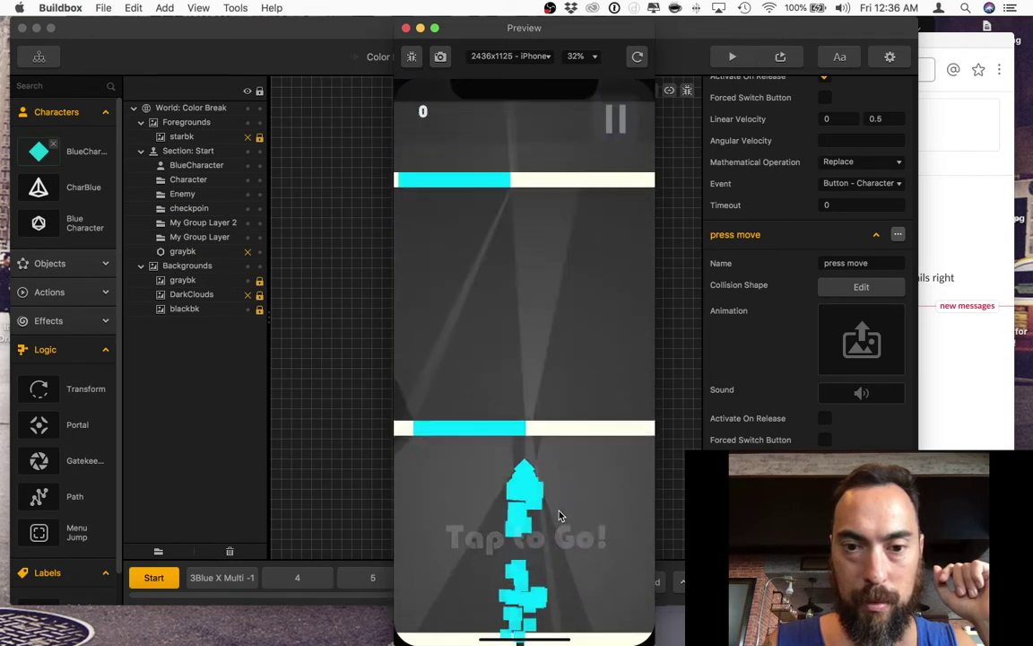
{"action": "left_click", "coordinate": [717, 502]}
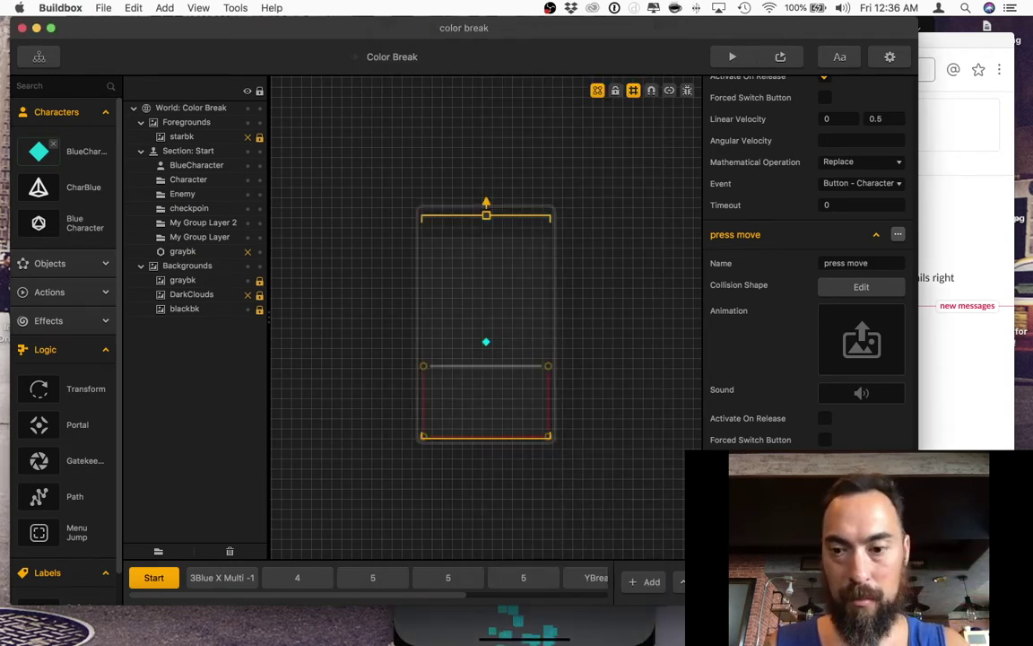
Restart the preview, play through the coloured bars to test the character's tap movement, and return to the world editor.
{"action": "left_click", "coordinate": [578, 626]}
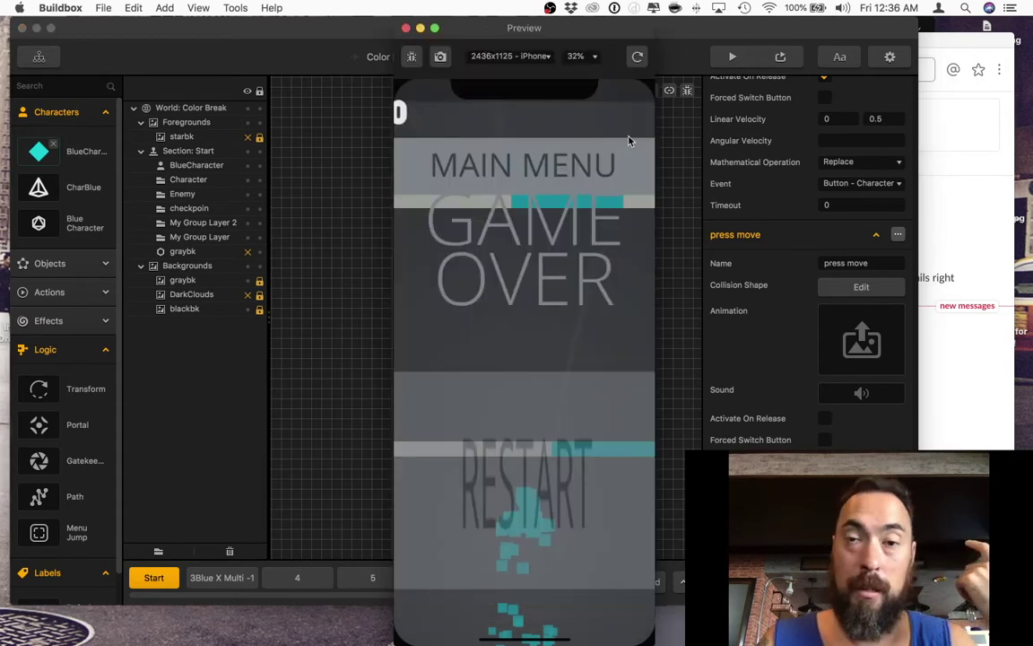
{"action": "left_click", "coordinate": [637, 57]}
{"action": "left_click", "coordinate": [587, 473]}
{"action": "left_click", "coordinate": [549, 430]}
{"action": "left_click", "coordinate": [548, 430]}
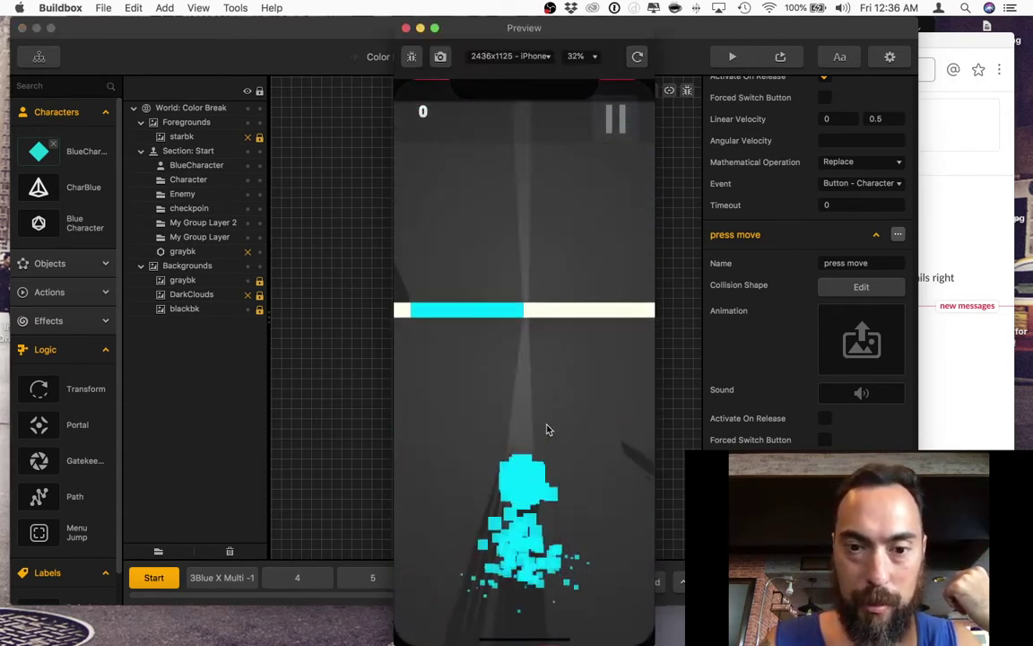
{"action": "left_click", "coordinate": [548, 429]}
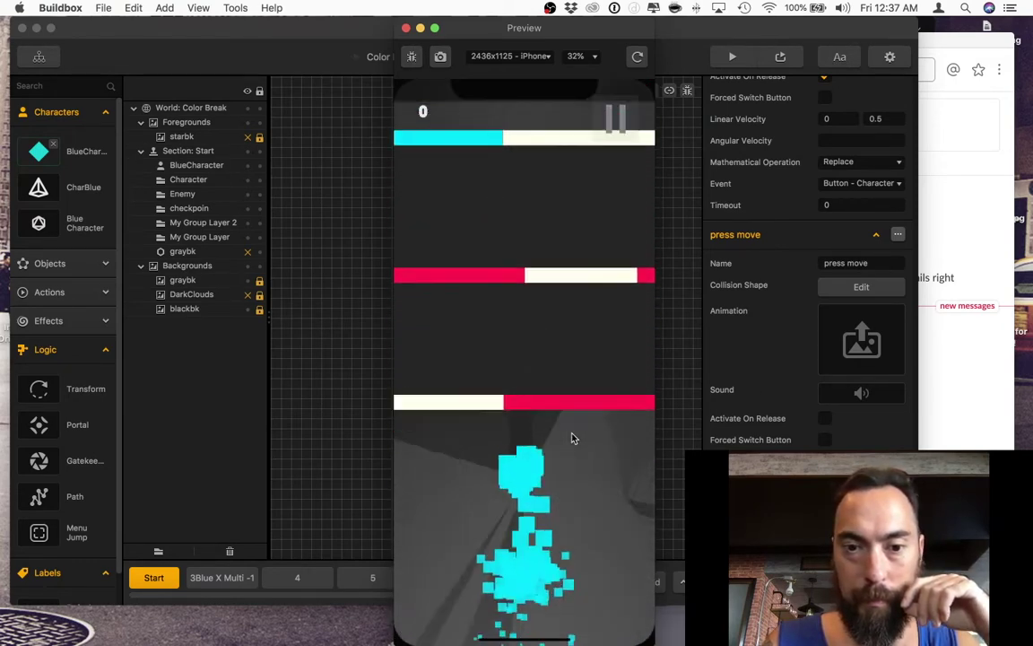
{"action": "left_click", "coordinate": [569, 495]}
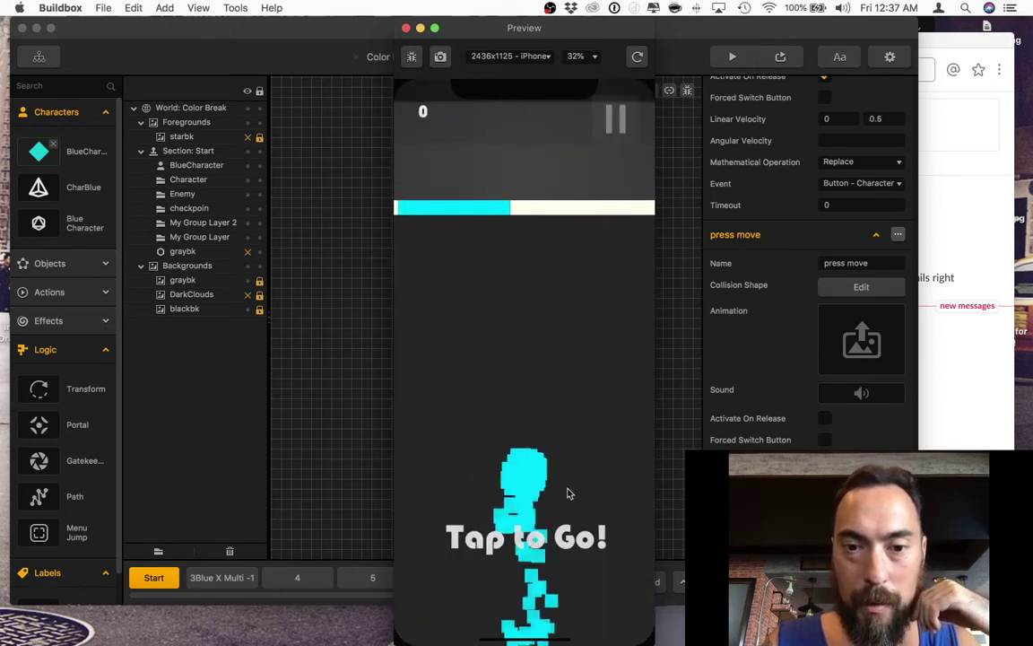
{"action": "left_click", "coordinate": [569, 492]}
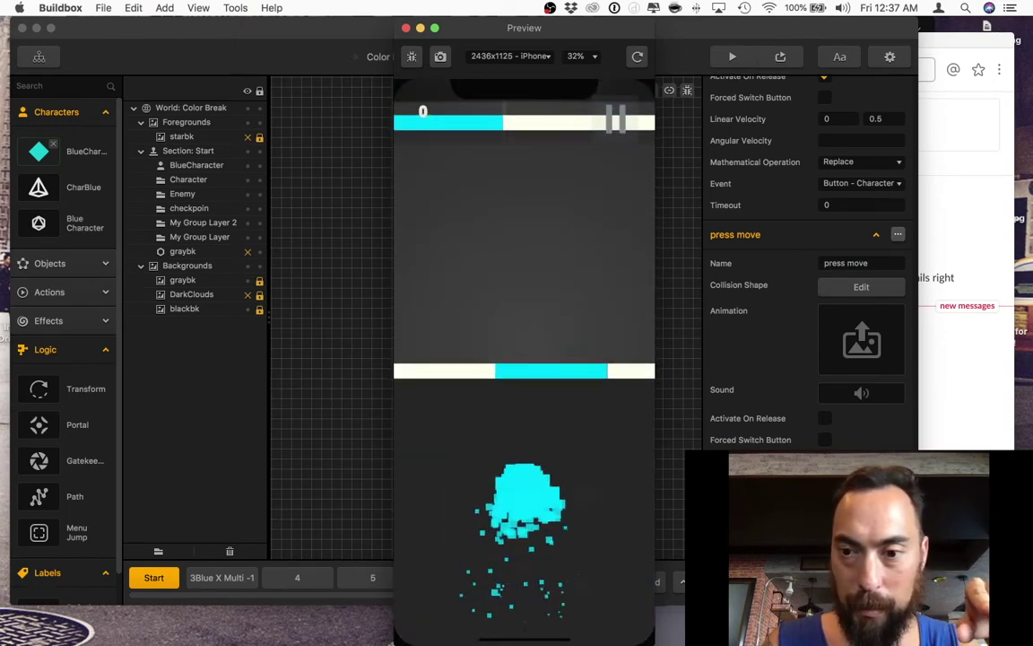
{"action": "left_click", "coordinate": [844, 475]}
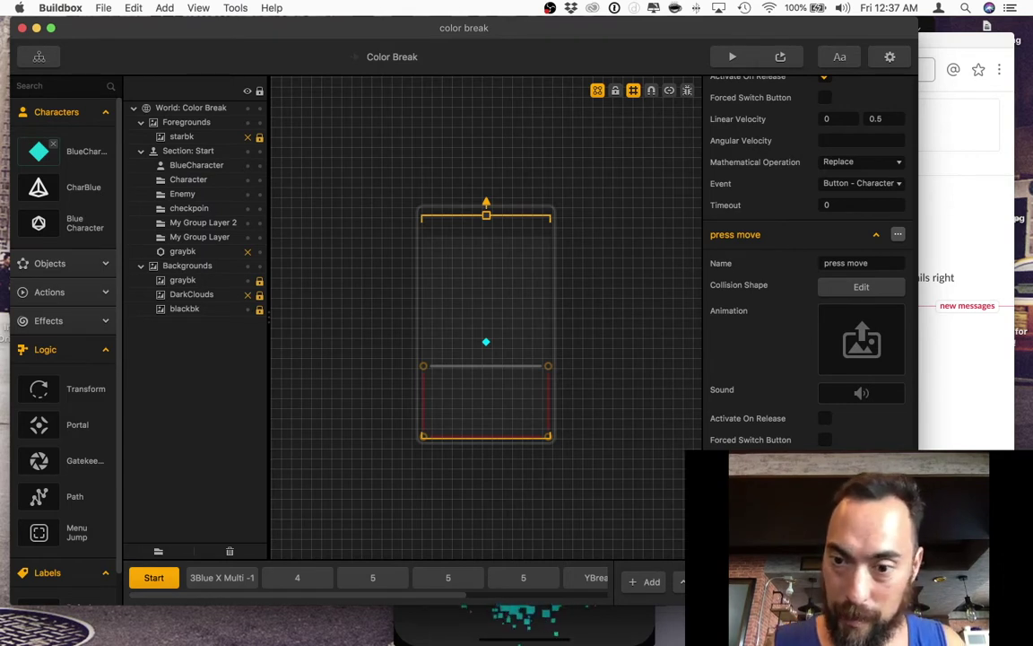
Preview the game twice more, restarting it each time, and tap the character up towards the coloured bars in the second run.
{"action": "key", "text": "super+r"}
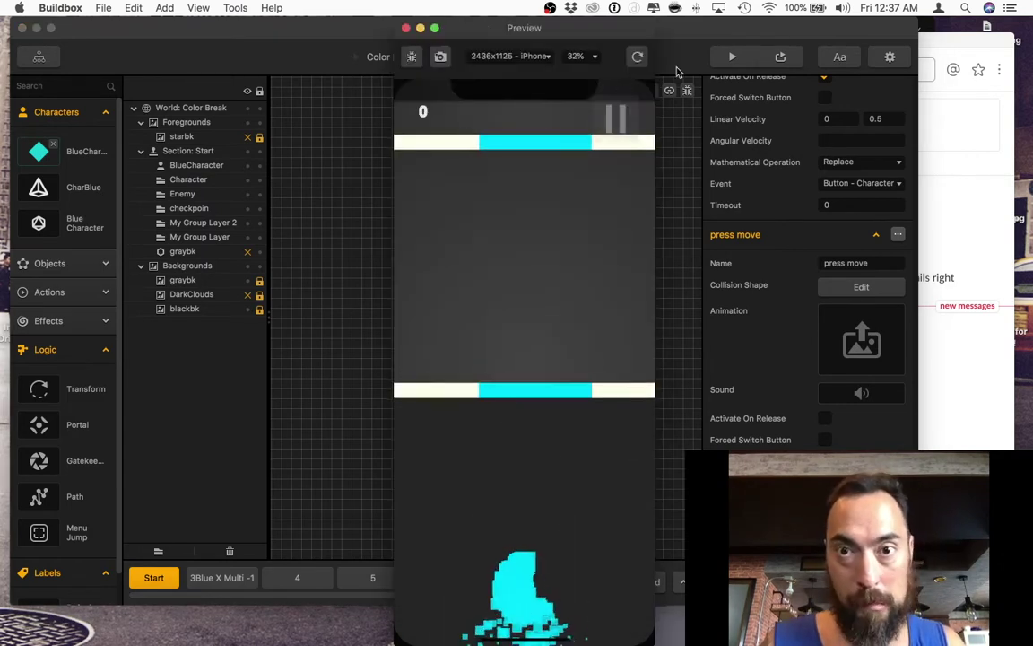
{"action": "left_click", "coordinate": [638, 57]}
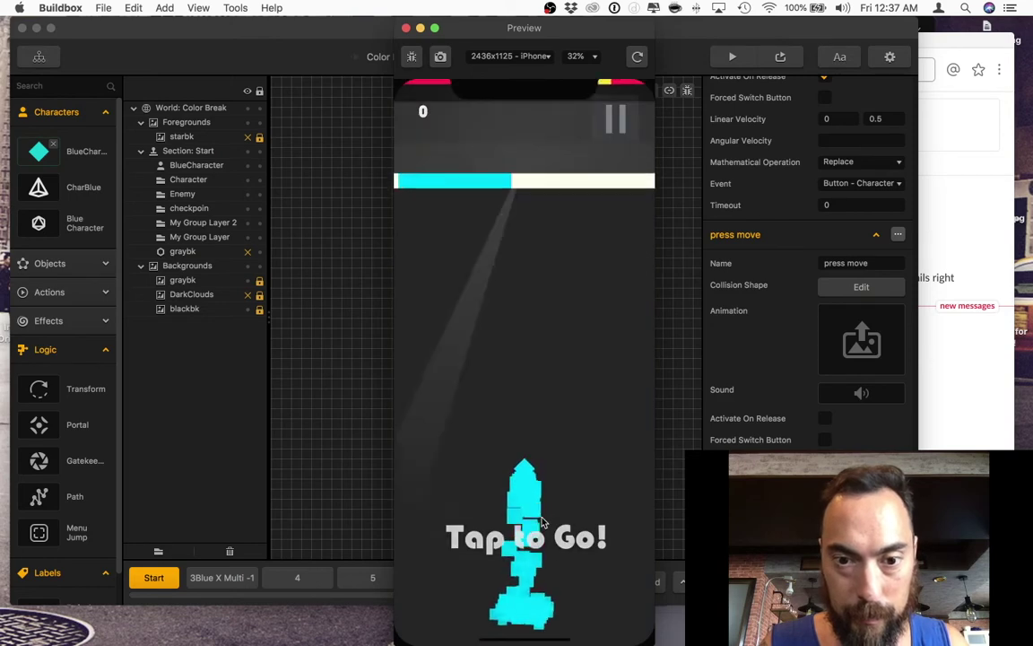
{"action": "key", "text": "super+w"}
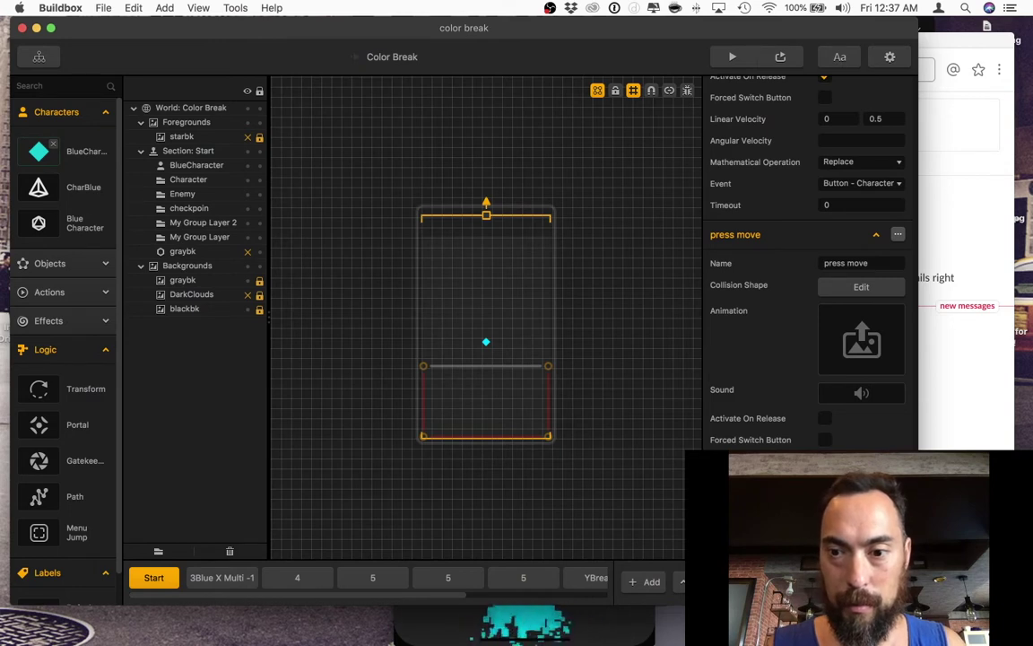
{"action": "left_click", "coordinate": [732, 57]}
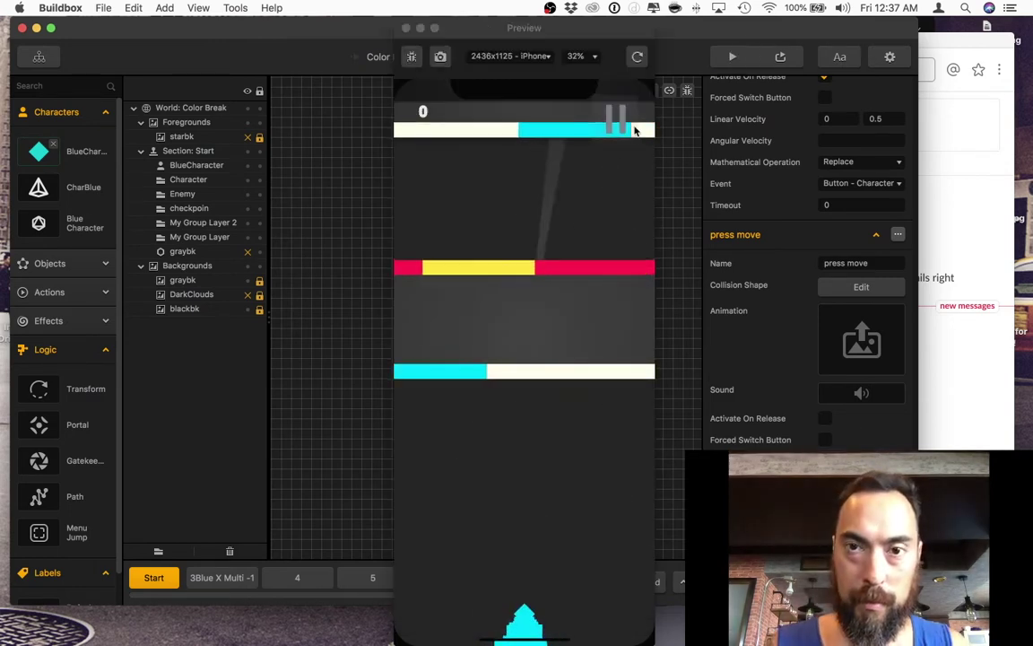
{"action": "left_click", "coordinate": [638, 57]}
{"action": "left_click", "coordinate": [528, 519]}
{"action": "left_click", "coordinate": [530, 520]}
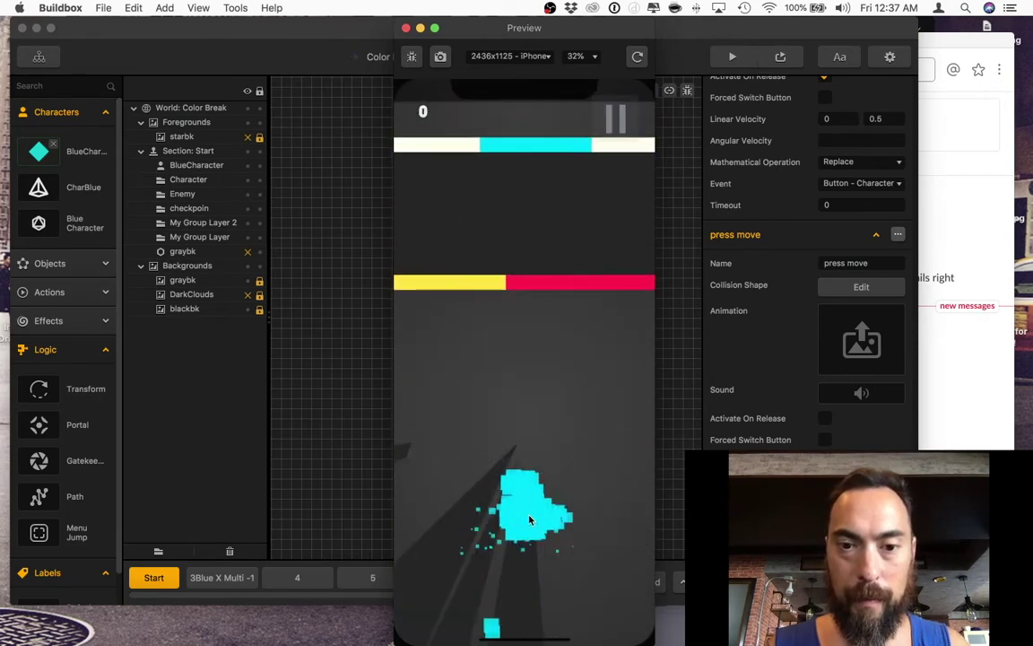
{"action": "left_click", "coordinate": [529, 520]}
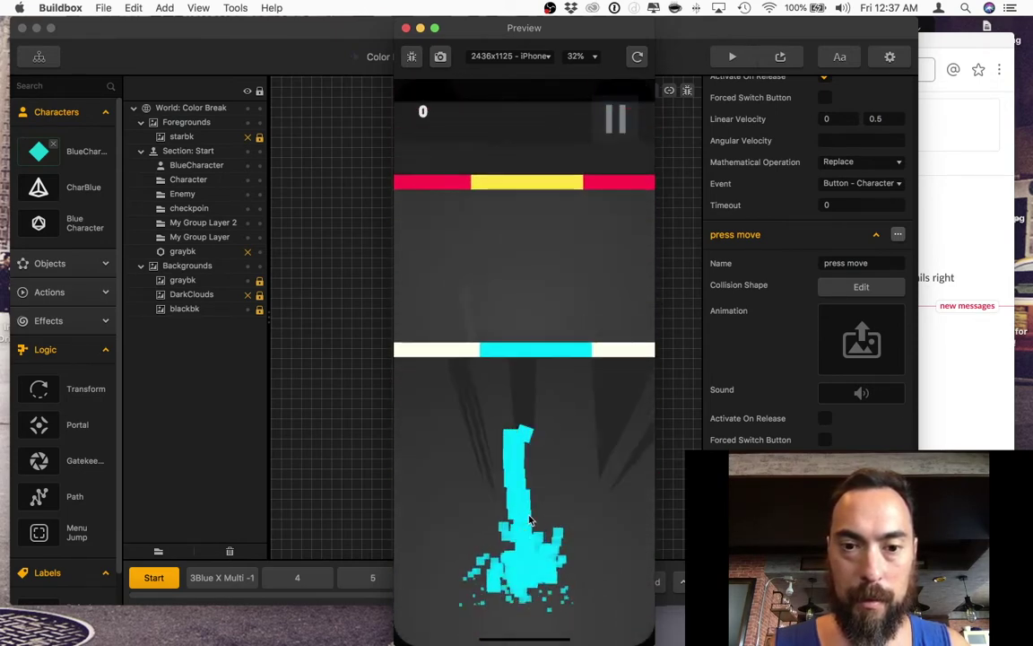
Remove the press move action from BlueCharacter, then test the game in a restarted preview and close it.
{"action": "left_click", "coordinate": [898, 234]}
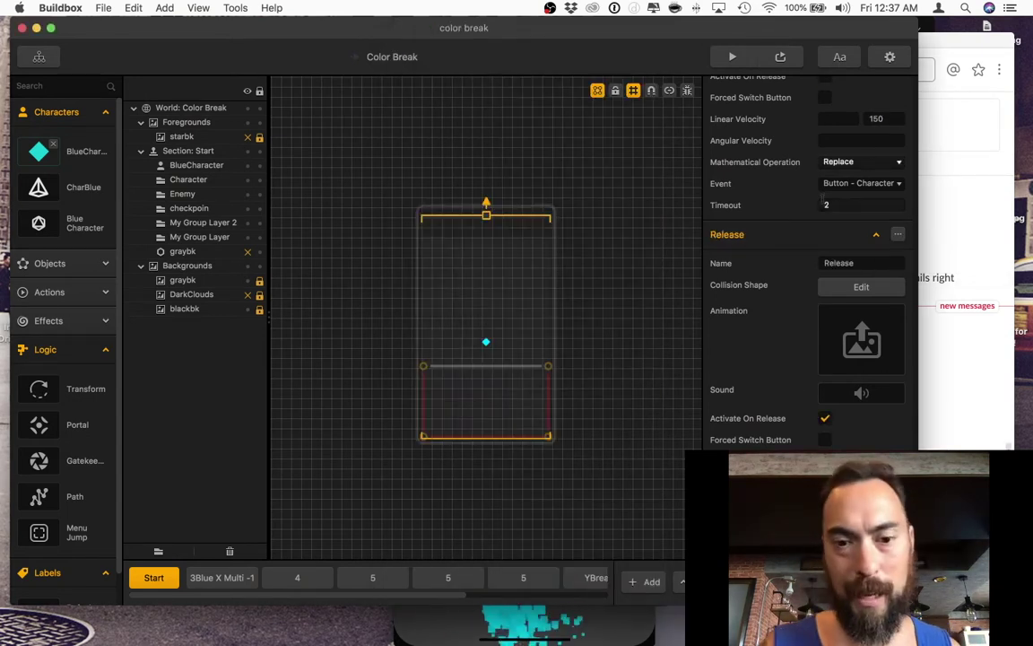
{"action": "left_click", "coordinate": [626, 626]}
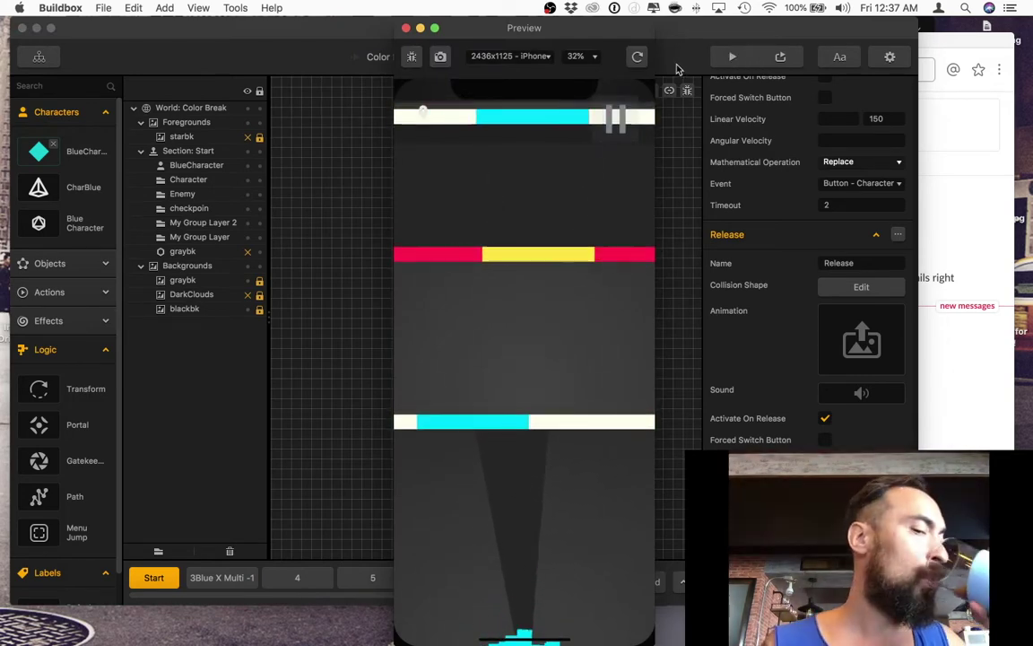
{"action": "left_click", "coordinate": [639, 61]}
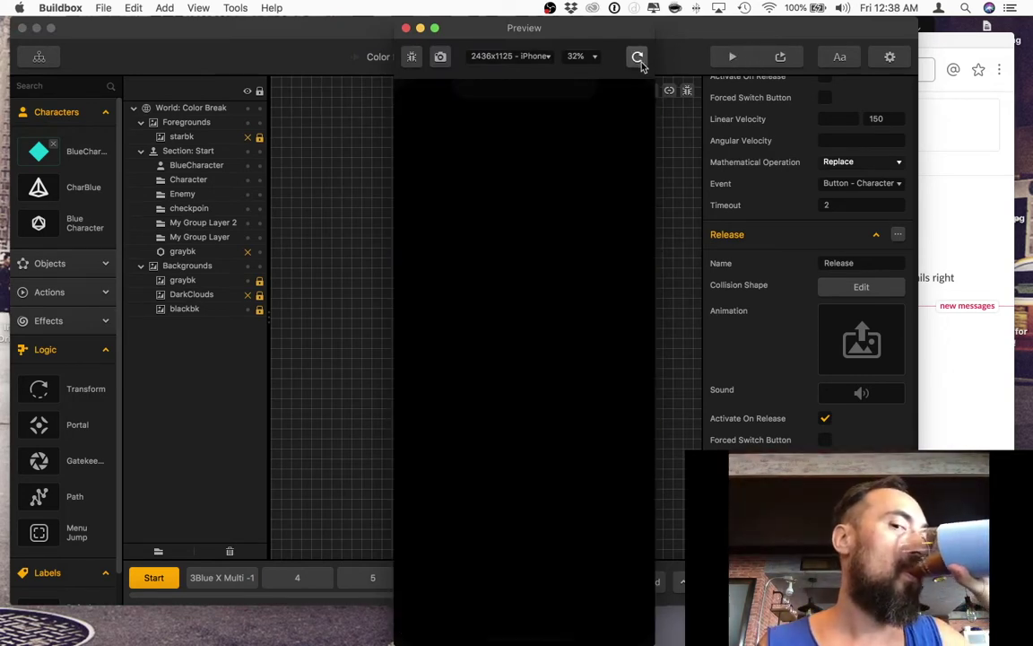
{"action": "left_click", "coordinate": [575, 491]}
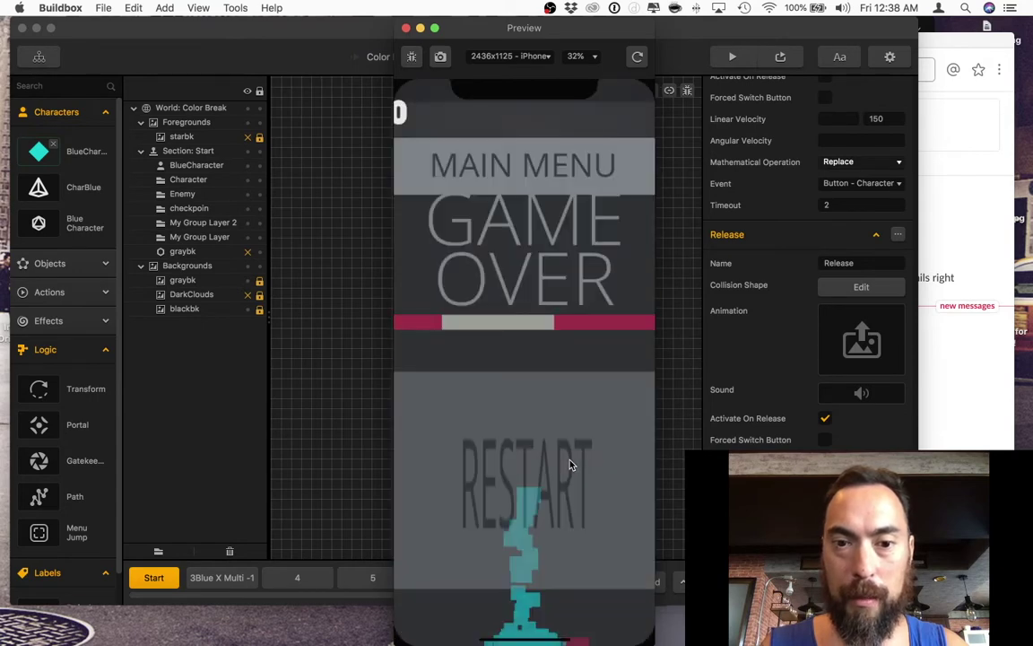
{"action": "left_click", "coordinate": [405, 28]}
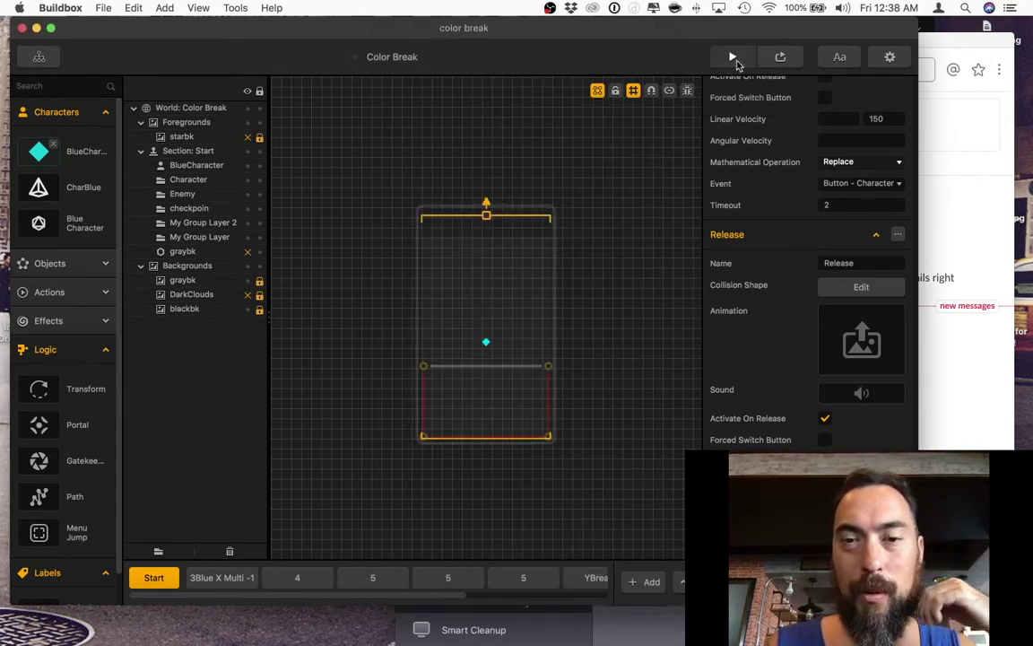
Launch a fresh preview, play until the character reaches the thick block of white bars, and close the preview.
{"action": "left_click", "coordinate": [733, 59]}
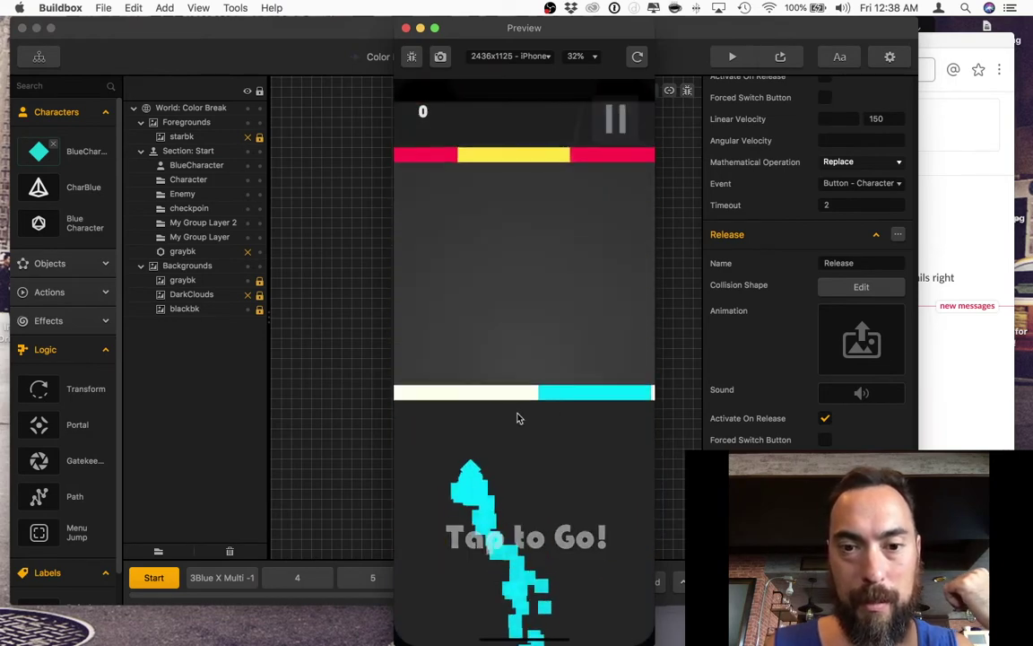
{"action": "left_click", "coordinate": [506, 445]}
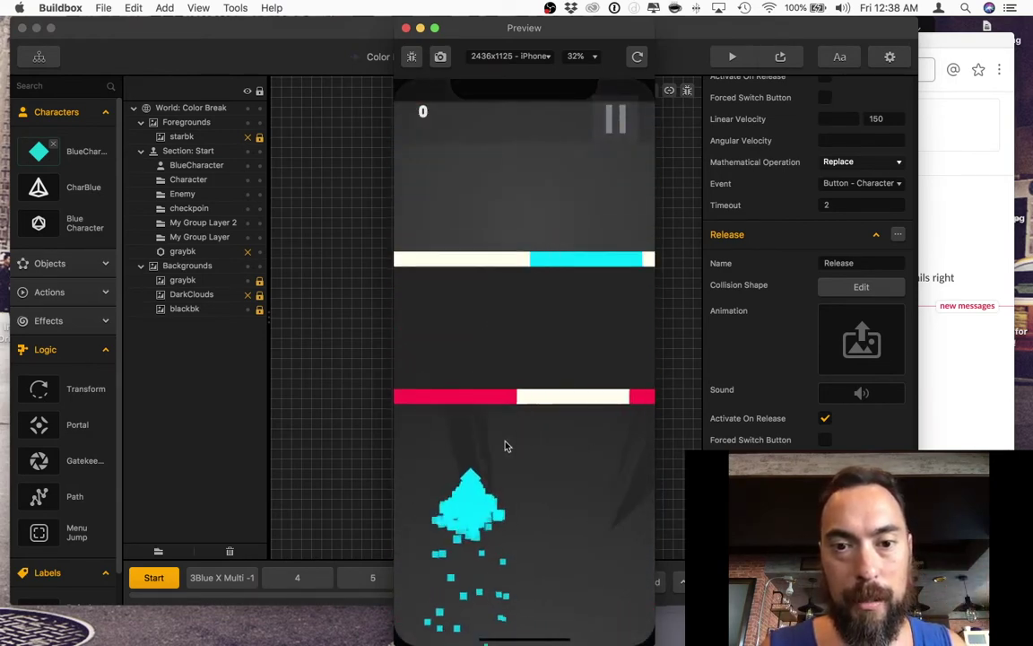
{"action": "left_click", "coordinate": [506, 446]}
{"action": "left_click", "coordinate": [506, 446]}
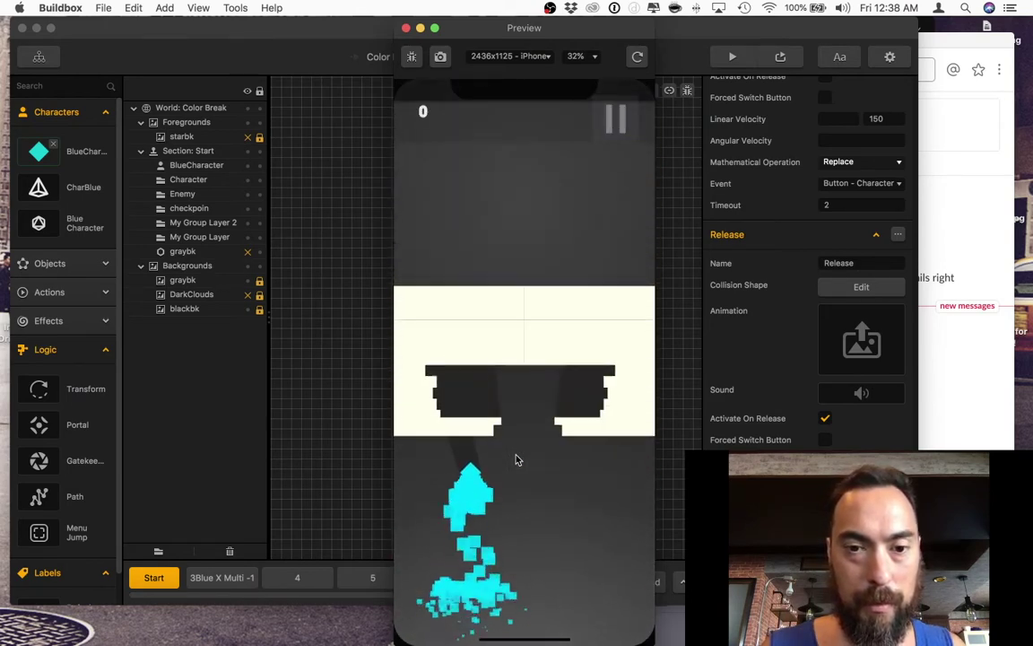
{"action": "left_click", "coordinate": [406, 28]}
Open the first two sections named 5 and examine a stacked white bar in the second one.
{"action": "left_click", "coordinate": [375, 577]}
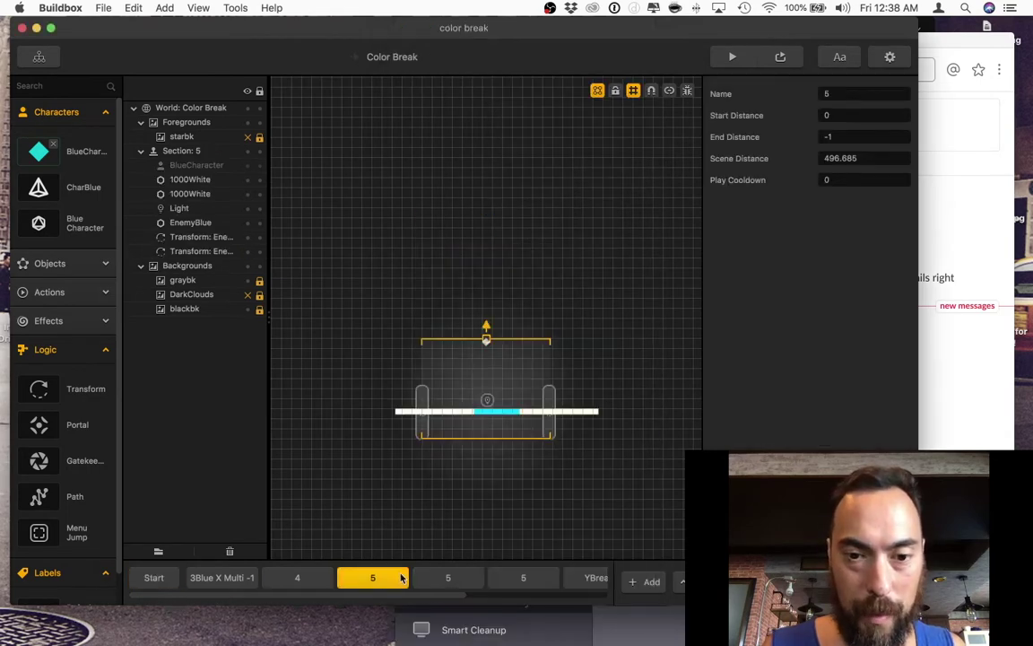
{"action": "left_click", "coordinate": [426, 577]}
{"action": "left_click_drag", "start_coordinate": [582, 279], "coordinate": [560, 425]}
{"action": "left_click", "coordinate": [650, 477]}
{"action": "left_click", "coordinate": [568, 407]}
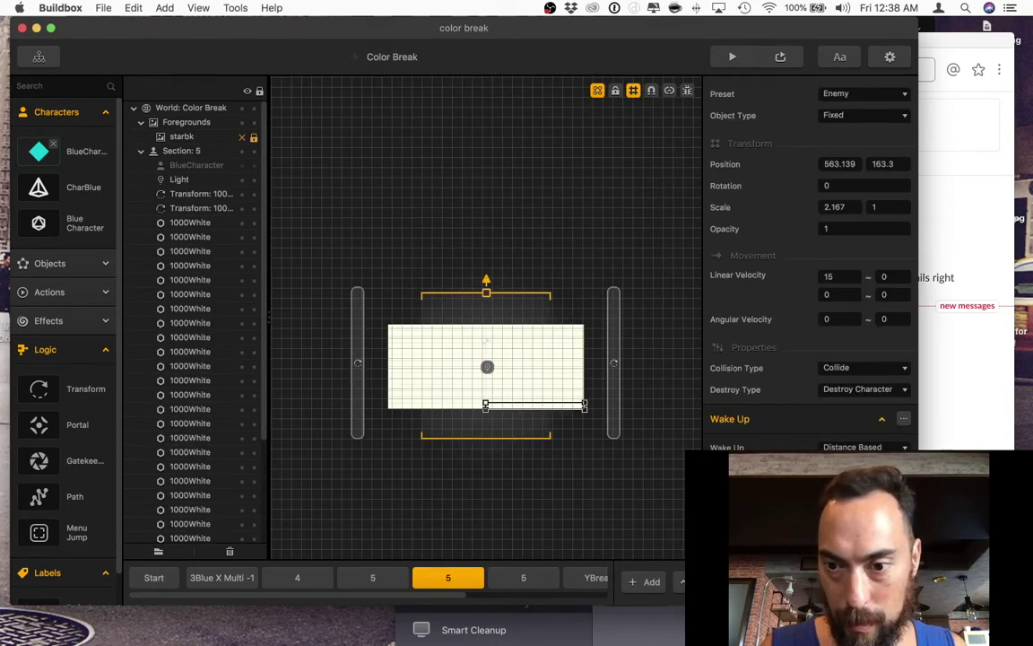
Open the third section named 5 and inspect the bottom white bars on both sides of the centre line.
{"action": "left_click", "coordinate": [494, 581]}
{"action": "left_click", "coordinate": [539, 405]}
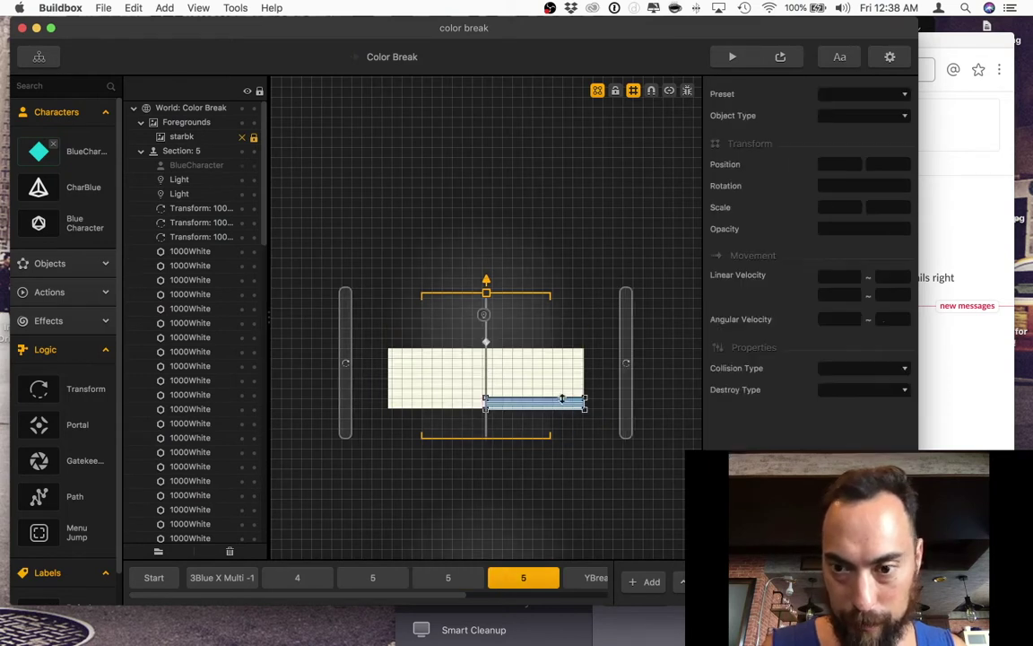
{"action": "left_click", "coordinate": [593, 485]}
{"action": "left_click", "coordinate": [559, 407]}
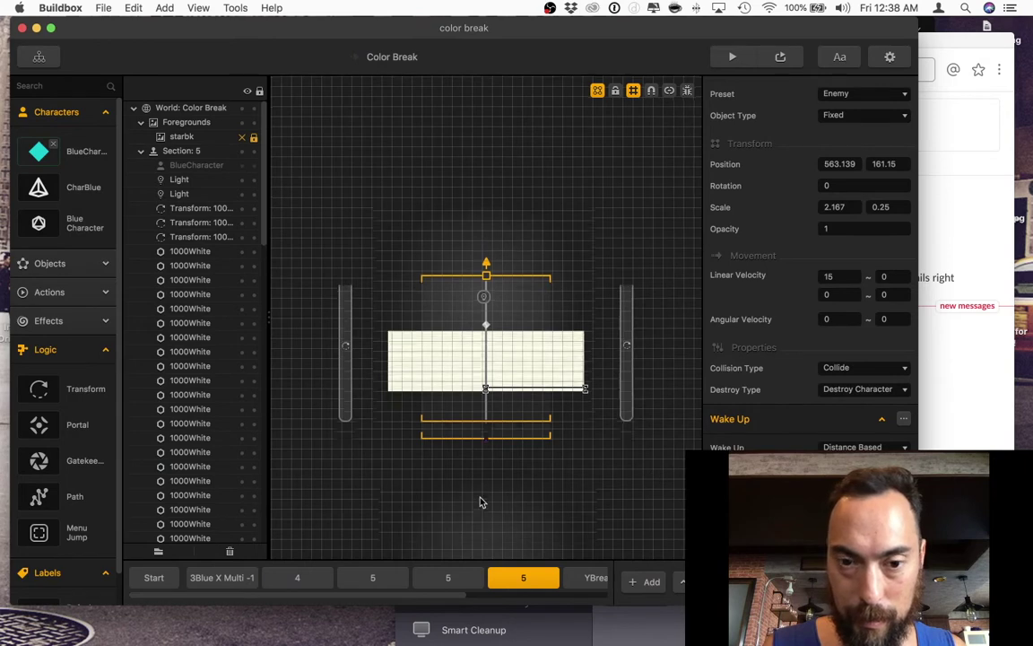
{"action": "scroll", "coordinate": [480, 500], "scroll_direction": "up", "scroll_amount": 5}
{"action": "left_click_drag", "start_coordinate": [484, 310], "coordinate": [490, 470]}
{"action": "left_click", "coordinate": [537, 275]}
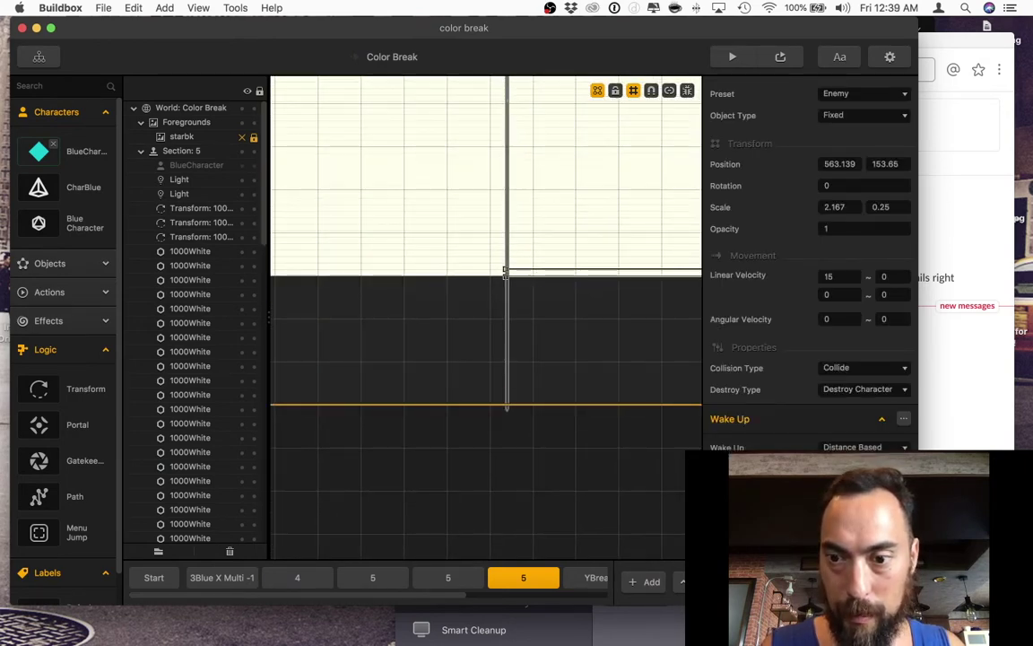
{"action": "left_click", "coordinate": [459, 275]}
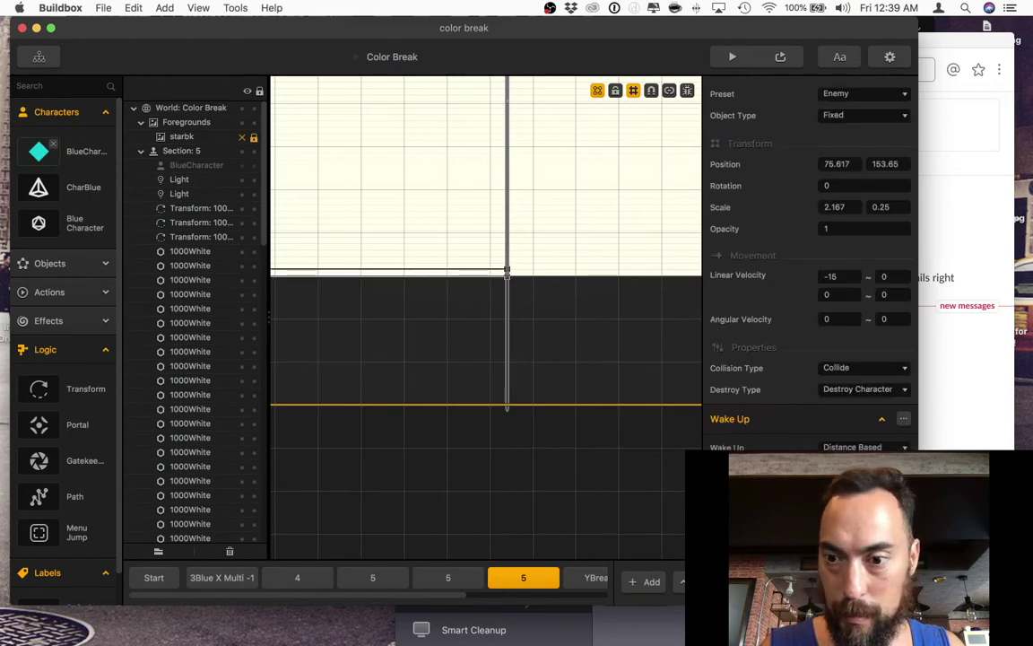
{"action": "scroll", "coordinate": [525, 334], "scroll_direction": "down", "scroll_amount": 5}
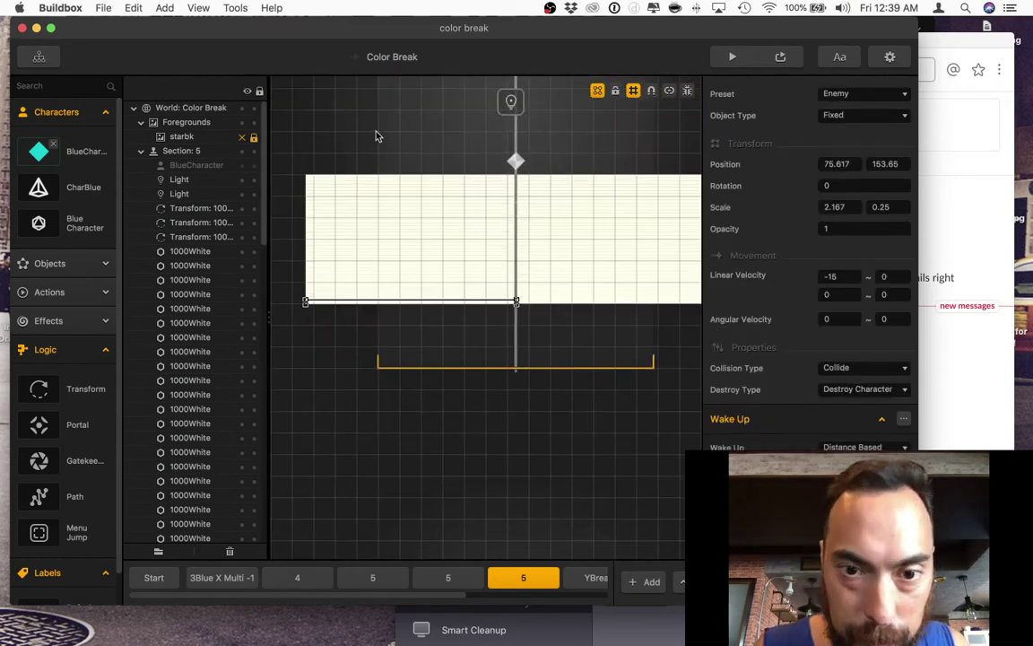
Delete all stacked 1000White bars in the third section named 5 except the bottom pair, leaving the transforms in place.
{"action": "left_click_drag", "start_coordinate": [377, 136], "coordinate": [592, 305]}
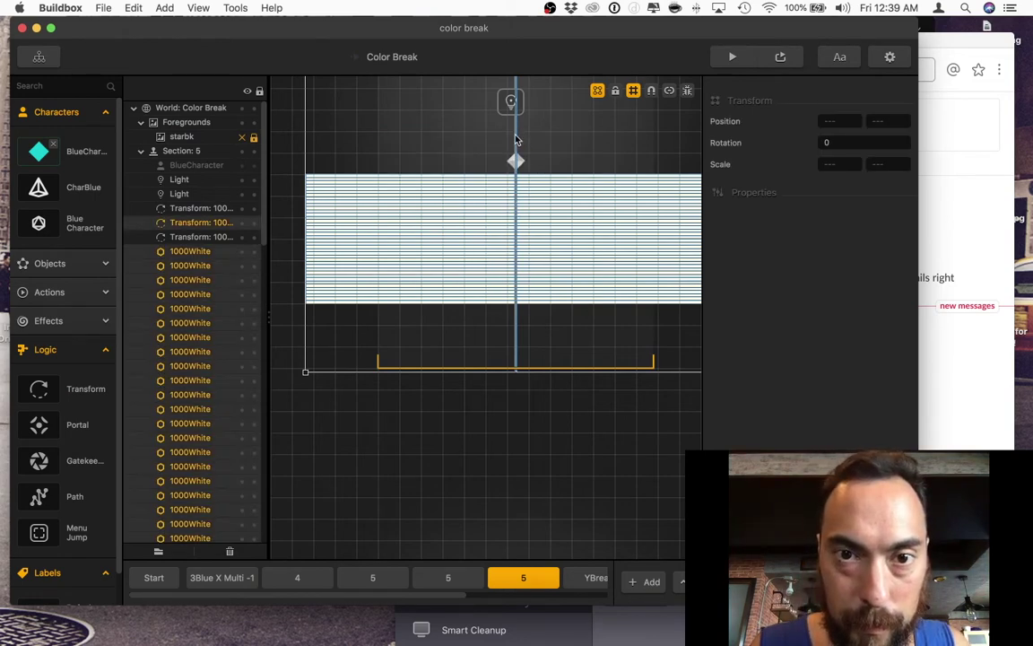
{"action": "left_click", "coordinate": [515, 137], "text": "shift"}
{"action": "scroll", "coordinate": [228, 356], "scroll_direction": "down", "scroll_amount": 15}
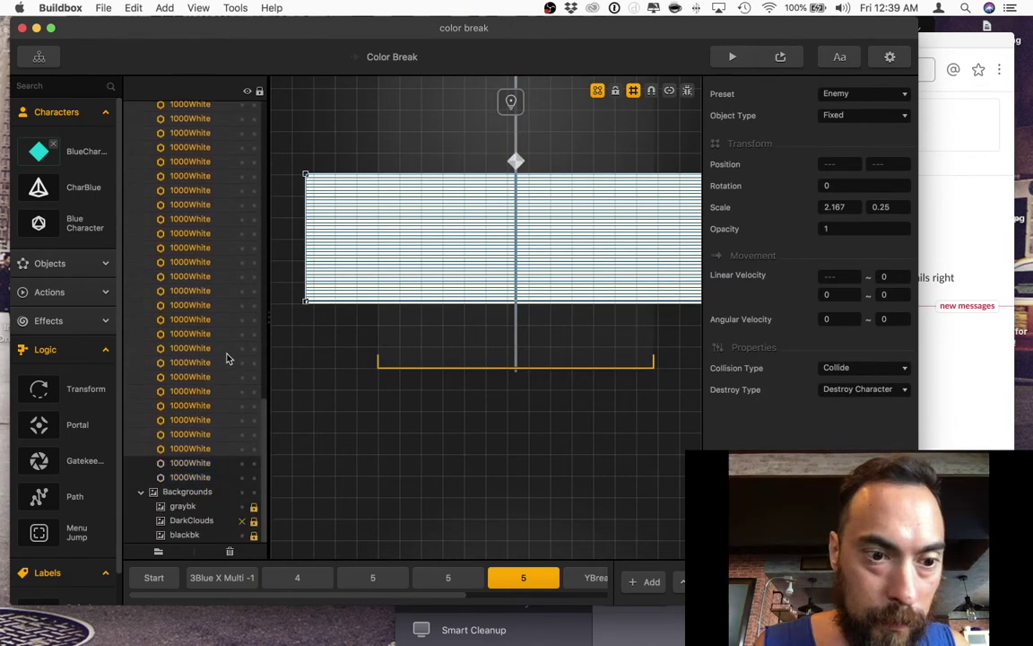
{"action": "key", "text": "Delete"}
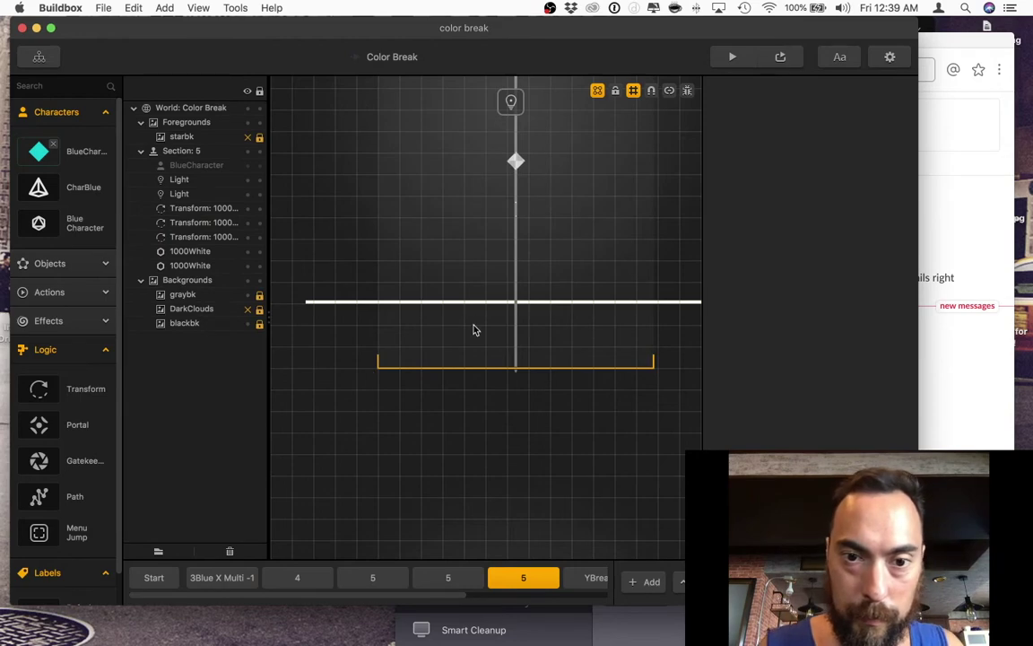
Select the remaining pair of 1000White bars and duplicate it upward repeatedly to build a shorter white stack.
{"action": "left_click_drag", "start_coordinate": [551, 306], "coordinate": [536, 300]}
{"action": "key", "text": "super+z"}
{"action": "key", "text": "super+z"}
{"action": "key", "text": "super+z"}
{"action": "key", "text": "super+z"}
{"action": "key", "text": "super+z"}
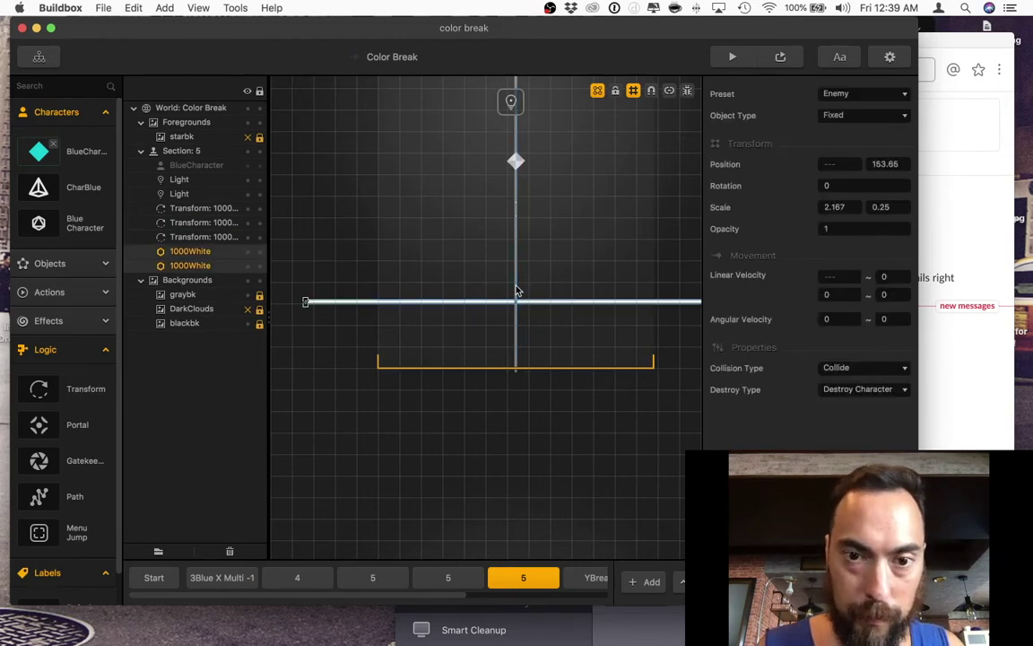
{"action": "key", "text": "super+z"}
{"action": "key", "text": "super+z"}
{"action": "key", "text": "super+z"}
{"action": "key", "text": "super+z"}
{"action": "key", "text": "super+z"}
{"action": "key", "text": "super+z"}
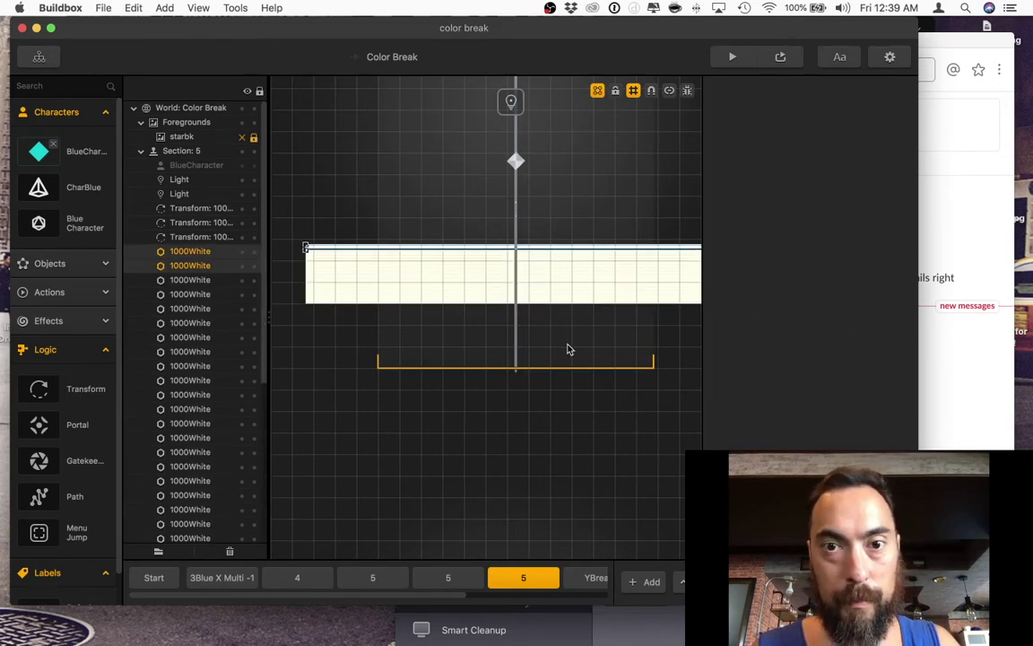
Save the project with the YBreak section open, and switch to Slack to quit it.
{"action": "left_click", "coordinate": [588, 579]}
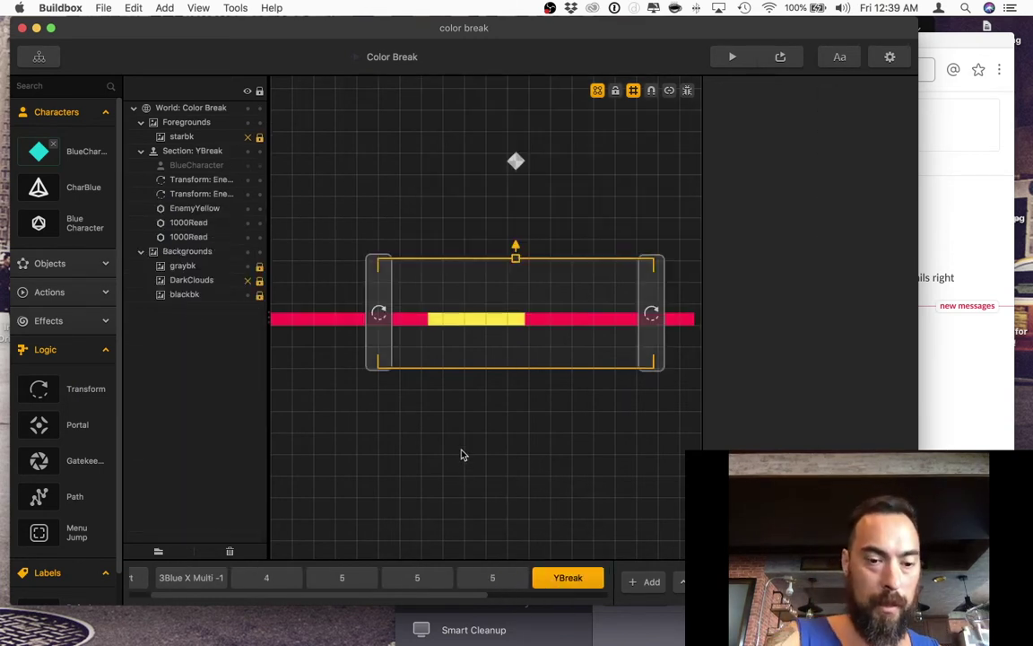
{"action": "key", "text": "super+s"}
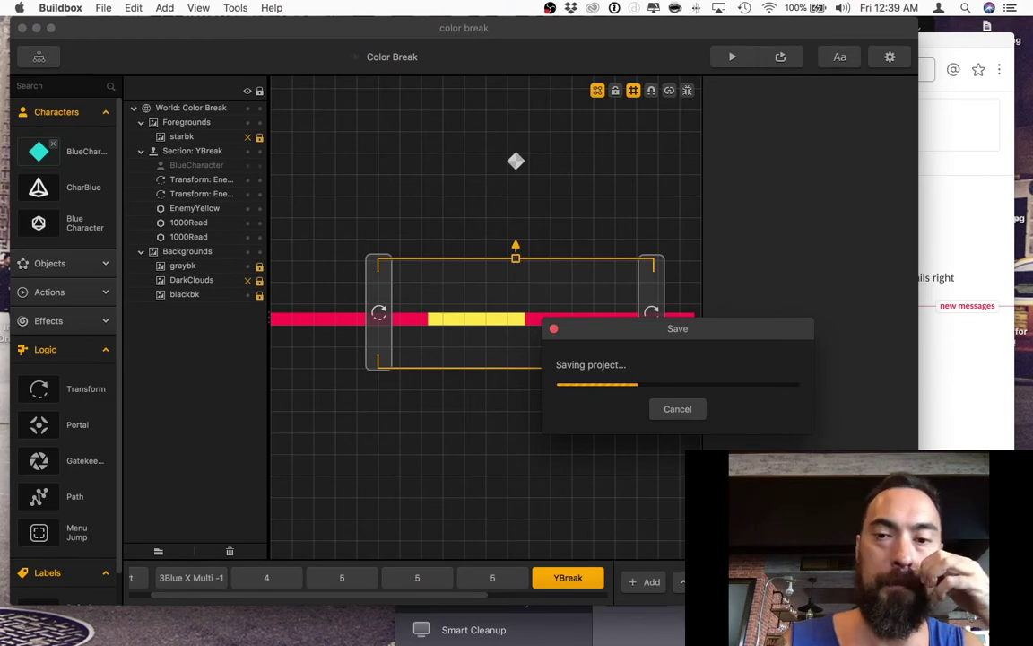
{"action": "key", "text": "super+Tab"}
{"action": "key", "text": "super+q"}
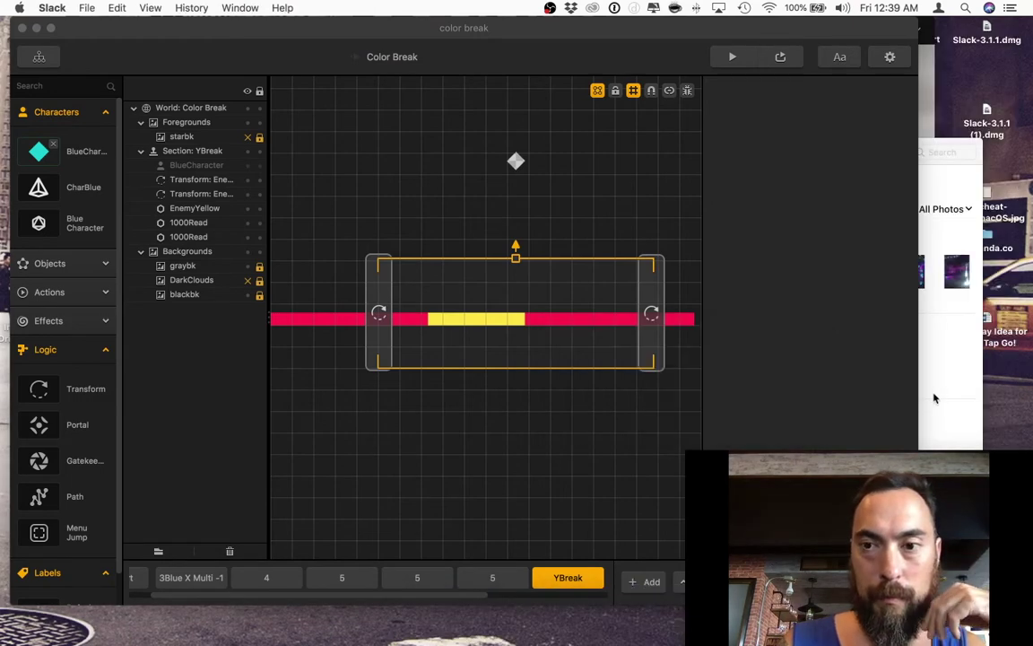
Close the storage information window and the open OBS Video and 000Test Projects Finder windows, and return to the color break project in Buildbox.
{"action": "left_click", "coordinate": [934, 397]}
{"action": "left_click", "coordinate": [541, 152]}
{"action": "key", "text": "ctrl+Up"}
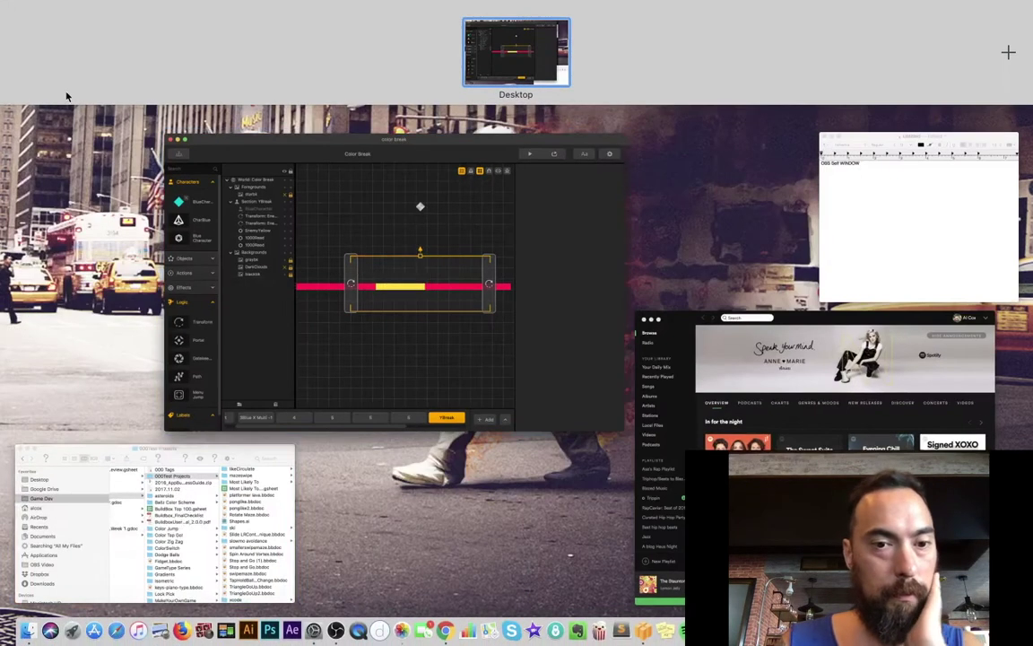
{"action": "left_click", "coordinate": [929, 631]}
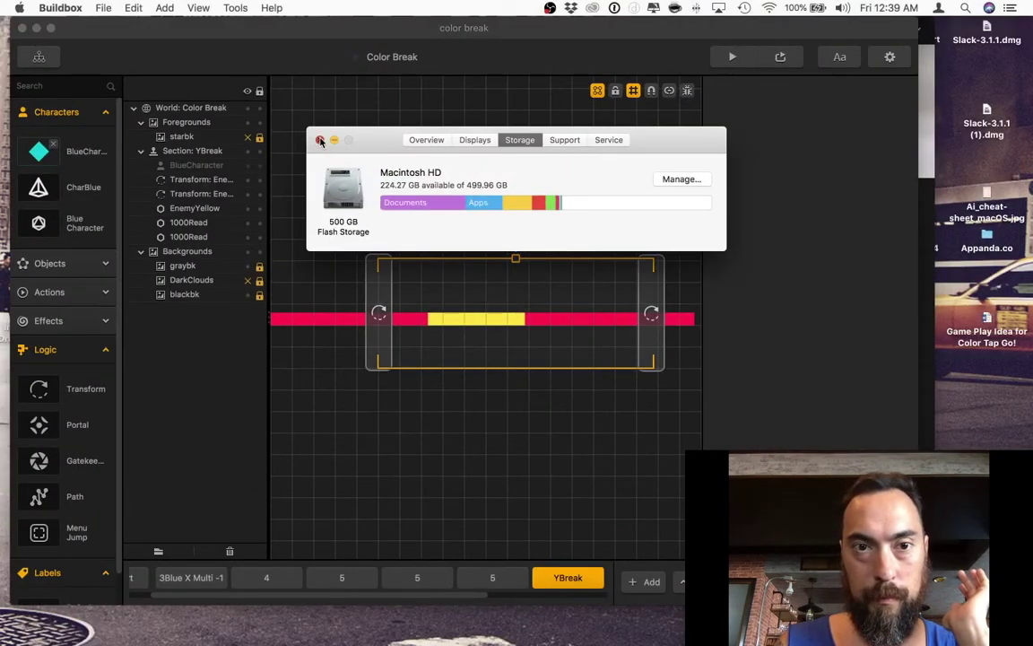
{"action": "left_click", "coordinate": [320, 141]}
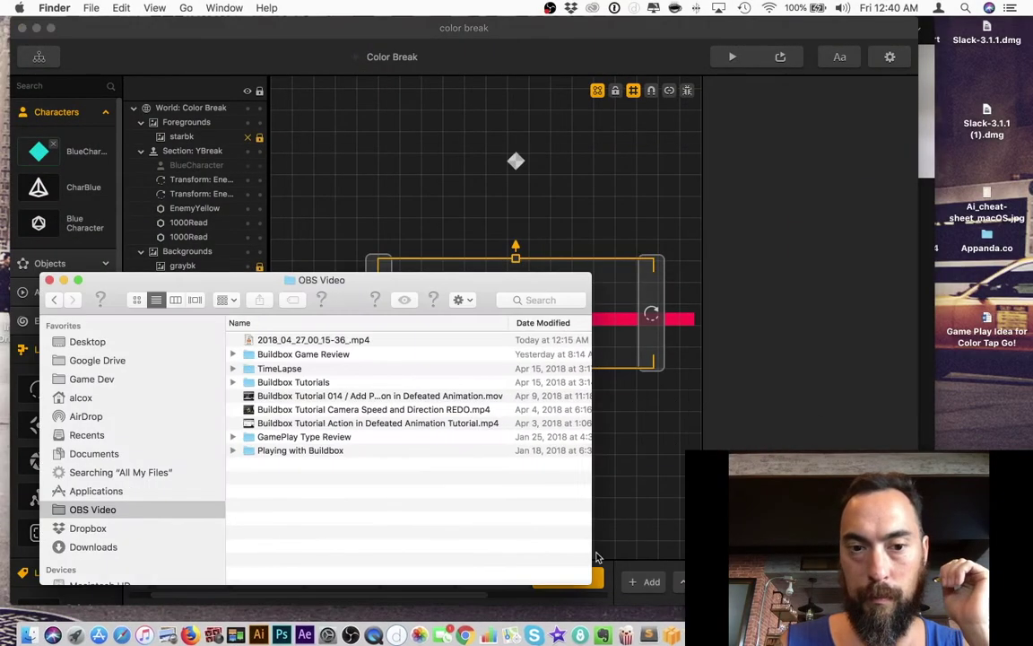
{"action": "left_click", "coordinate": [49, 281]}
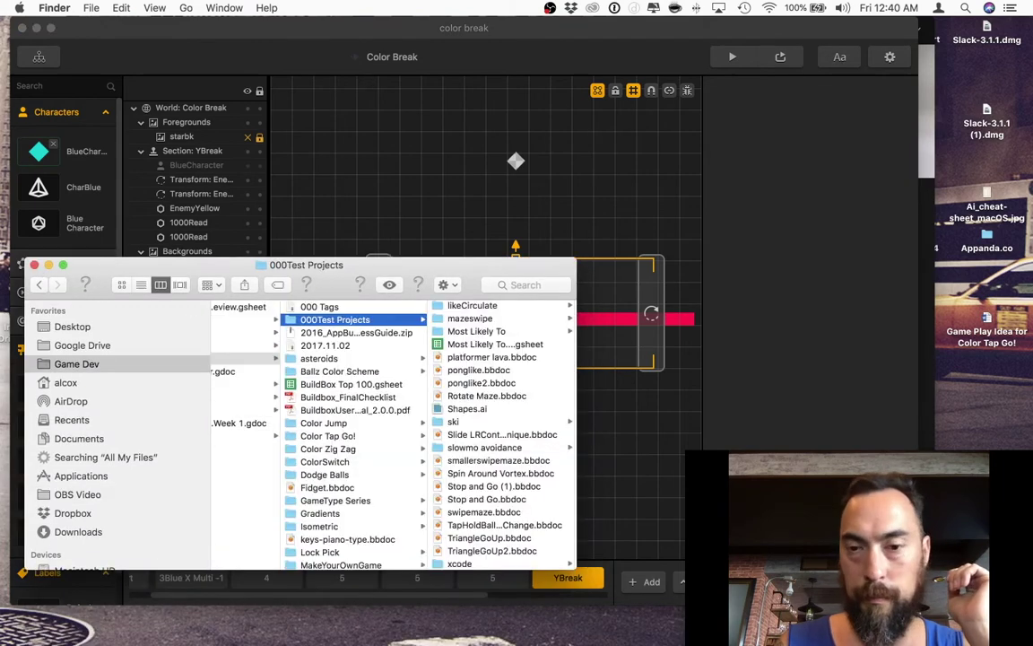
{"action": "left_click", "coordinate": [34, 265]}
{"action": "left_click", "coordinate": [283, 376]}
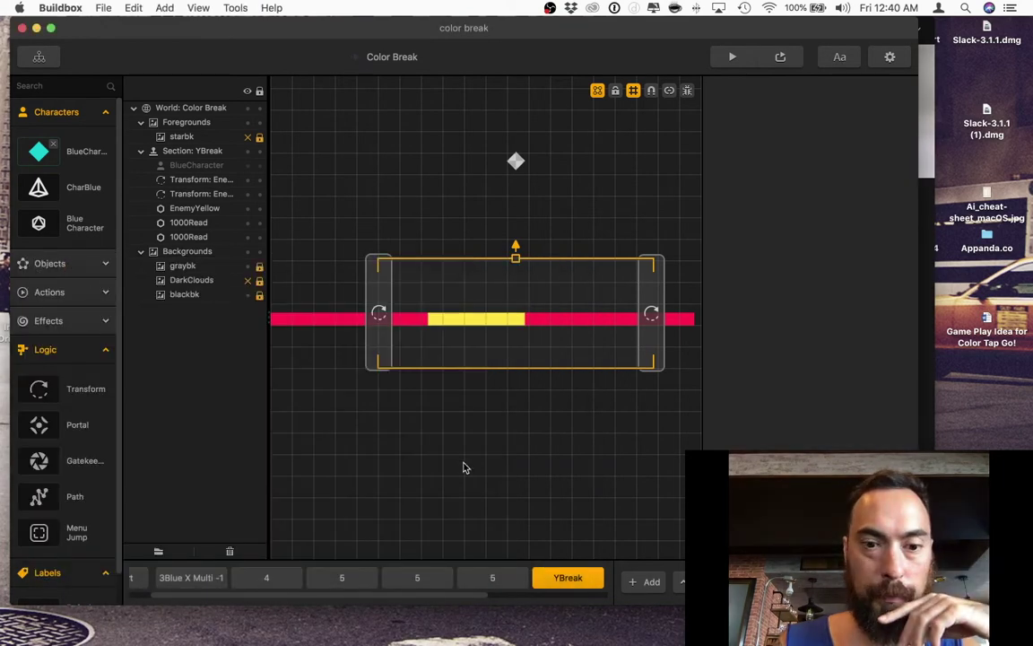
Open the Start section and inspect BlueCharacter's properties and the particle in its default animation.
{"action": "scroll", "coordinate": [465, 475], "scroll_direction": "down", "scroll_amount": 3}
{"action": "scroll", "coordinate": [236, 581], "scroll_direction": "left", "scroll_amount": 2}
{"action": "left_click", "coordinate": [169, 578]}
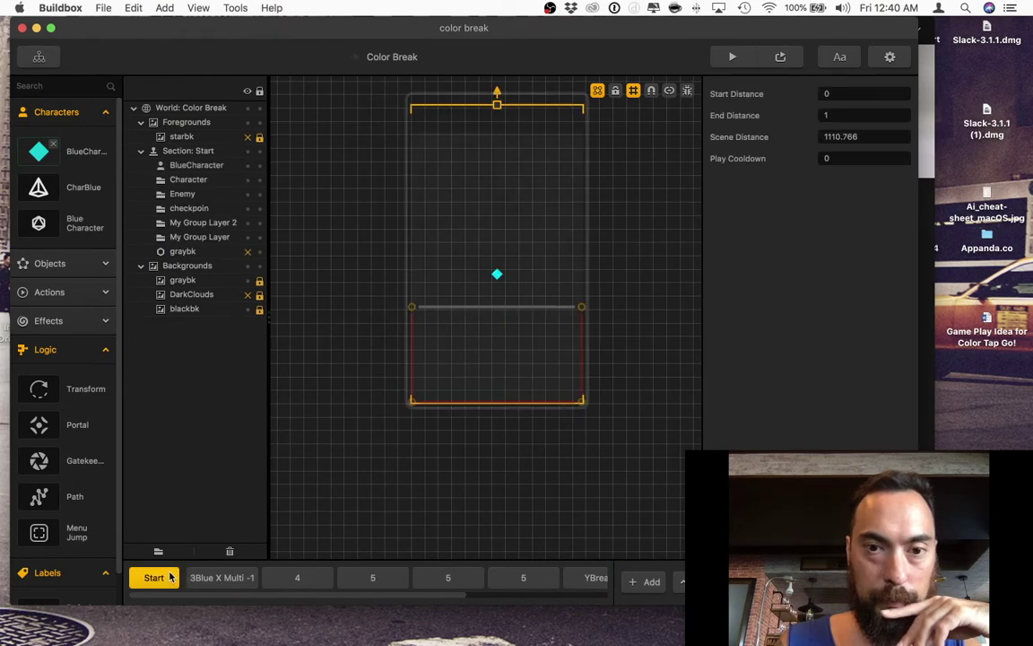
{"action": "left_click", "coordinate": [77, 154]}
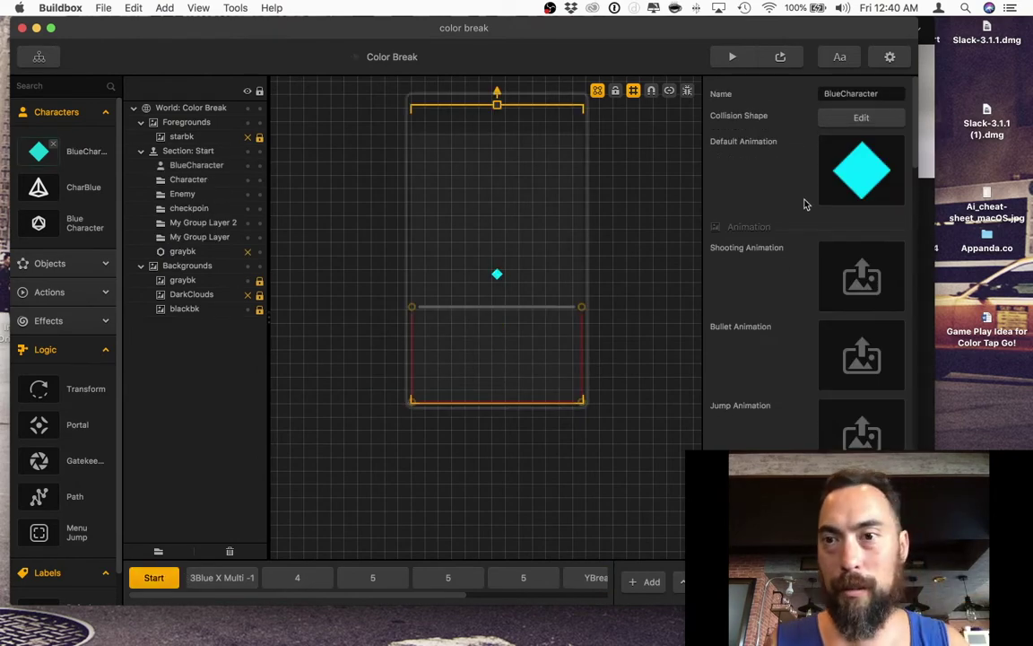
{"action": "scroll", "coordinate": [874, 233], "scroll_direction": "down", "scroll_amount": 5}
{"action": "scroll", "coordinate": [867, 334], "scroll_direction": "up", "scroll_amount": 5}
{"action": "left_click", "coordinate": [876, 146]}
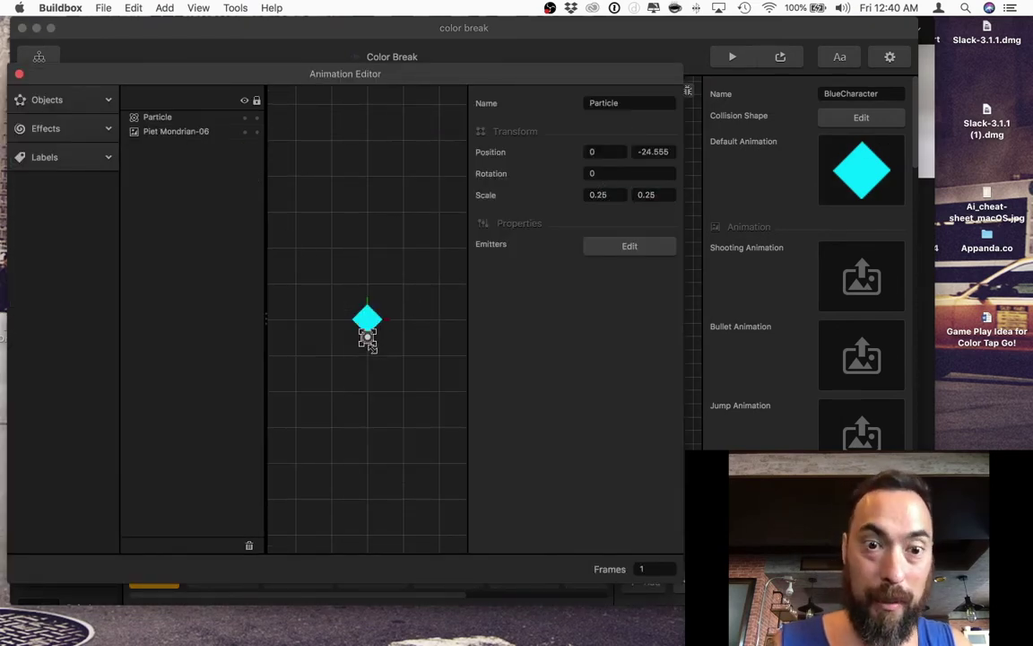
{"action": "left_click", "coordinate": [19, 74]}
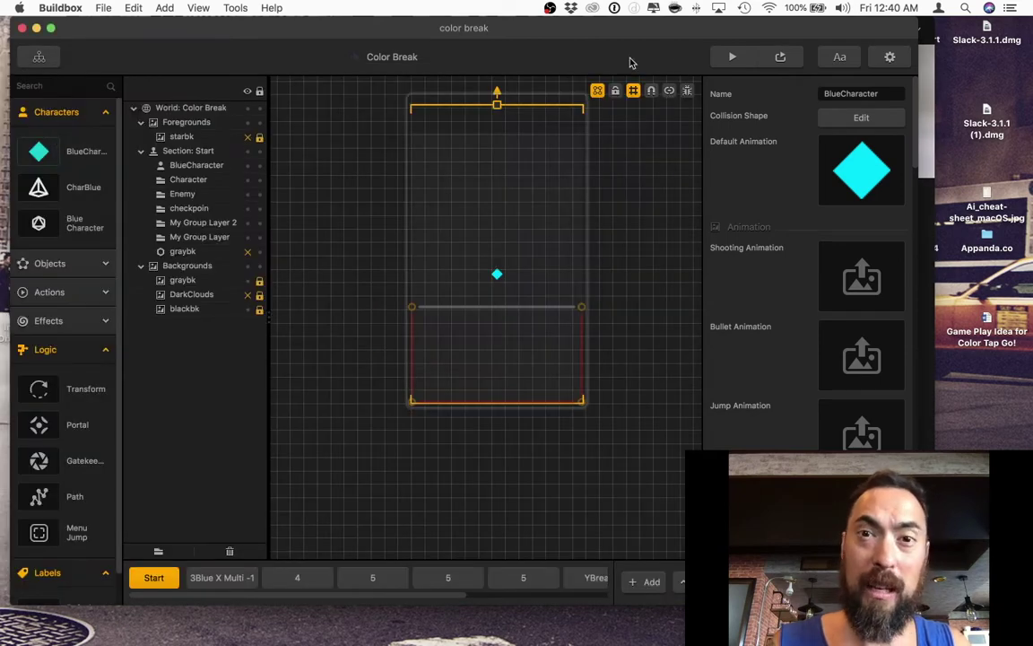
Preview the game from the Start section and play the opening to watch the diamond's particle trail.
{"action": "left_click", "coordinate": [732, 58]}
{"action": "left_click", "coordinate": [546, 461]}
{"action": "left_click", "coordinate": [552, 470]}
{"action": "left_click", "coordinate": [541, 498]}
Check the emitters of the particle in BlueCharacter's default animation, and close the running preview.
{"action": "left_click", "coordinate": [875, 146]}
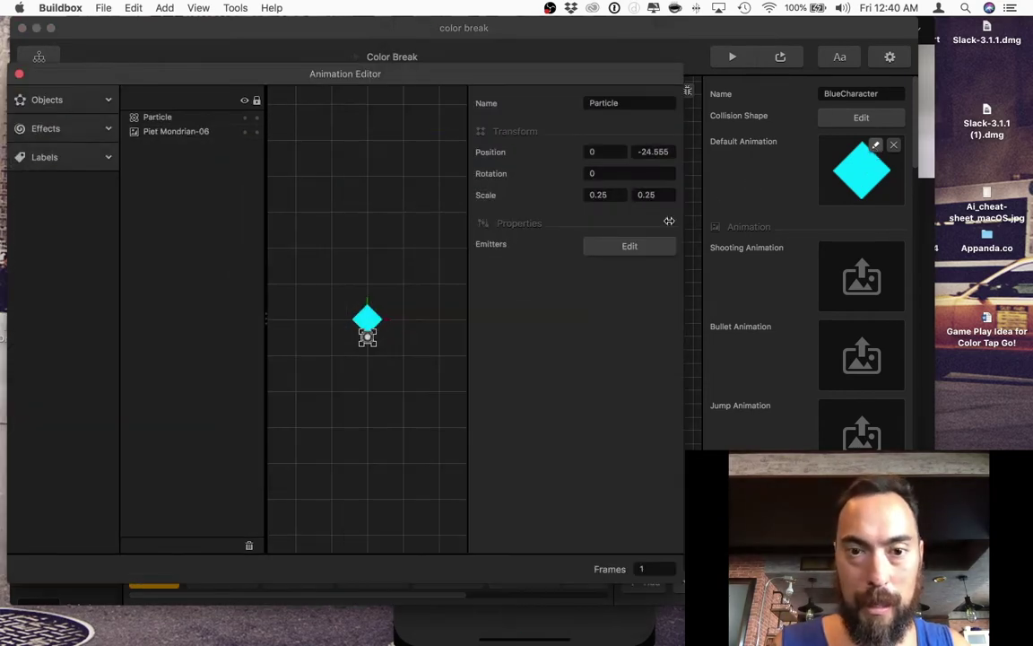
{"action": "left_click", "coordinate": [628, 245]}
{"action": "key", "text": "Return"}
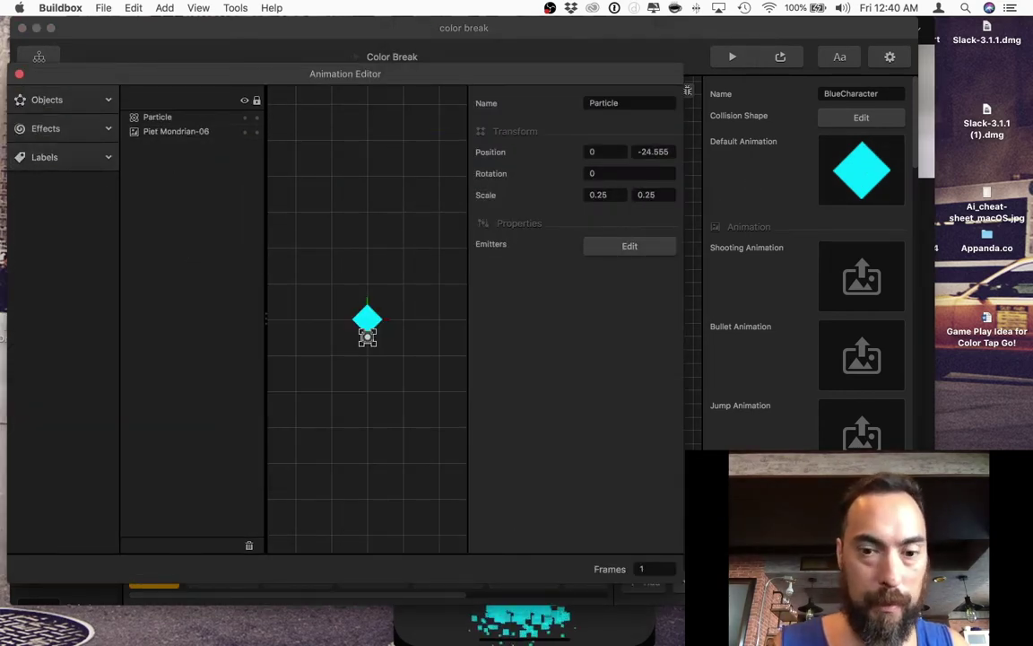
{"action": "left_click", "coordinate": [357, 633]}
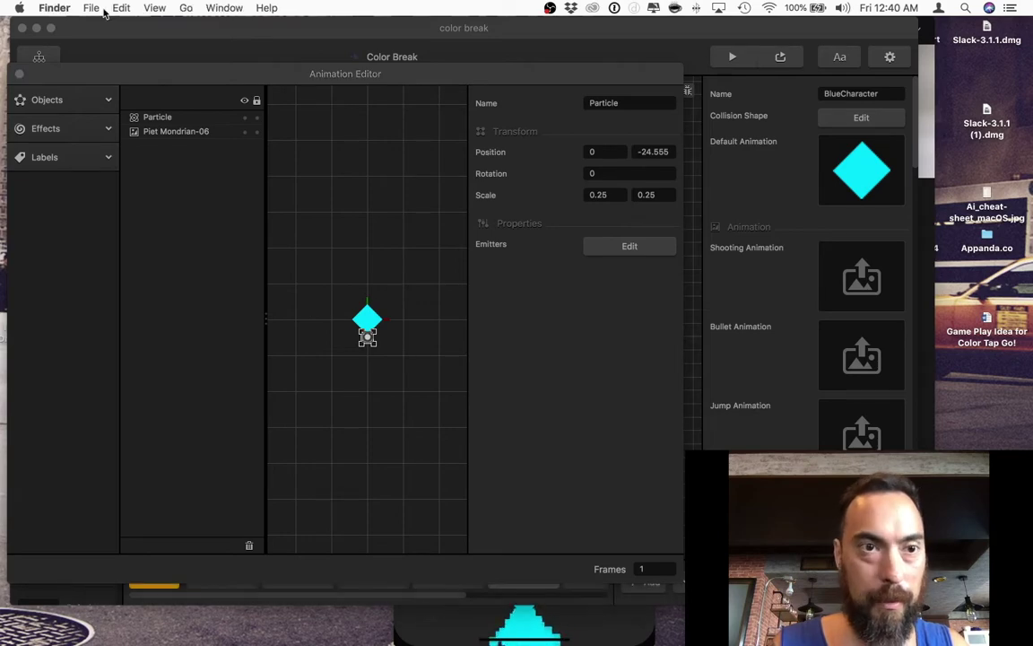
{"action": "left_click", "coordinate": [19, 76]}
{"action": "left_click", "coordinate": [464, 617]}
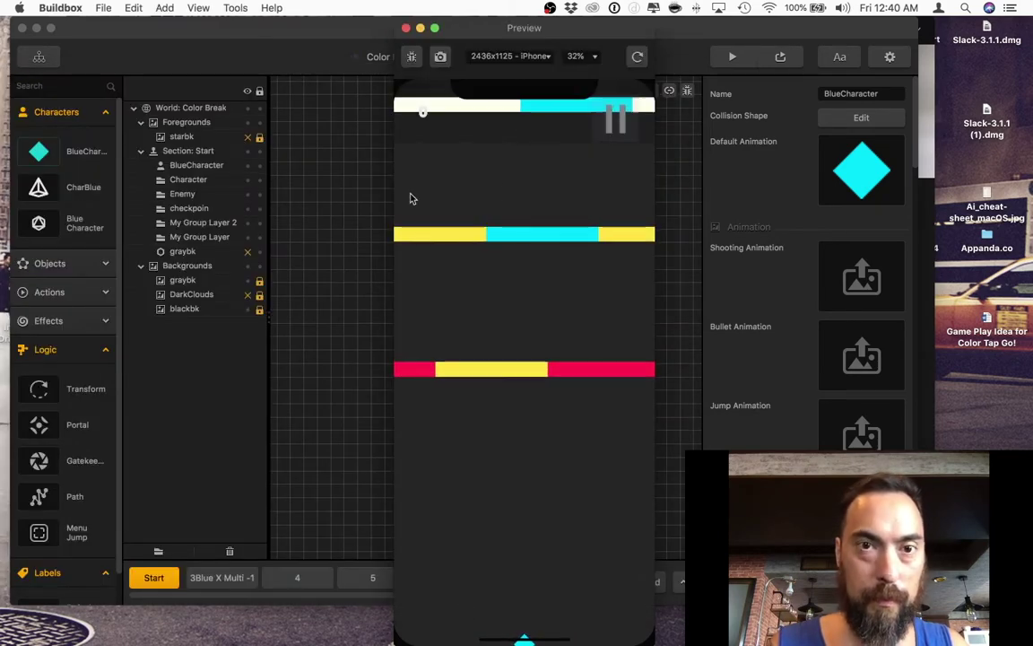
{"action": "left_click", "coordinate": [407, 28]}
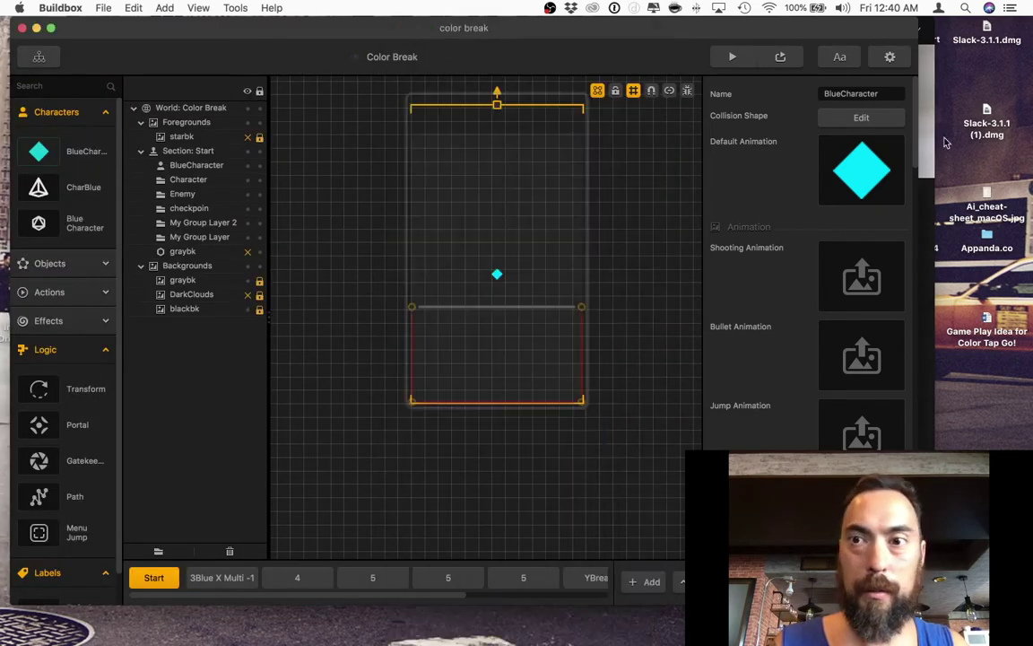
Try a scale of 2 for the particle in BlueCharacter's default animation and preview the game.
{"action": "left_click", "coordinate": [877, 146]}
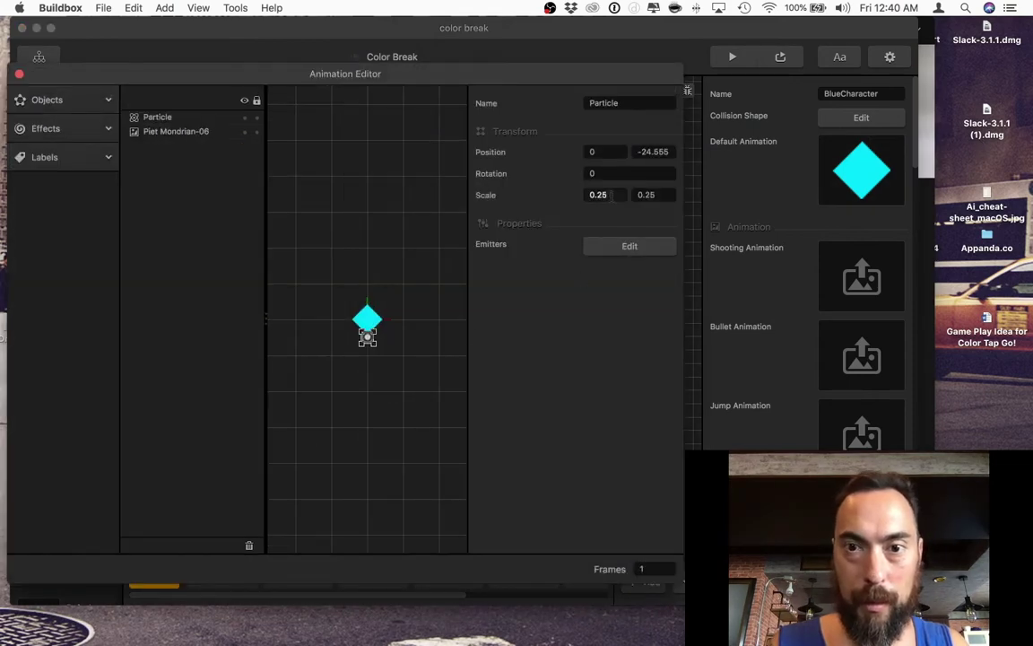
{"action": "type", "text": "2"}
{"action": "left_click", "coordinate": [360, 258]}
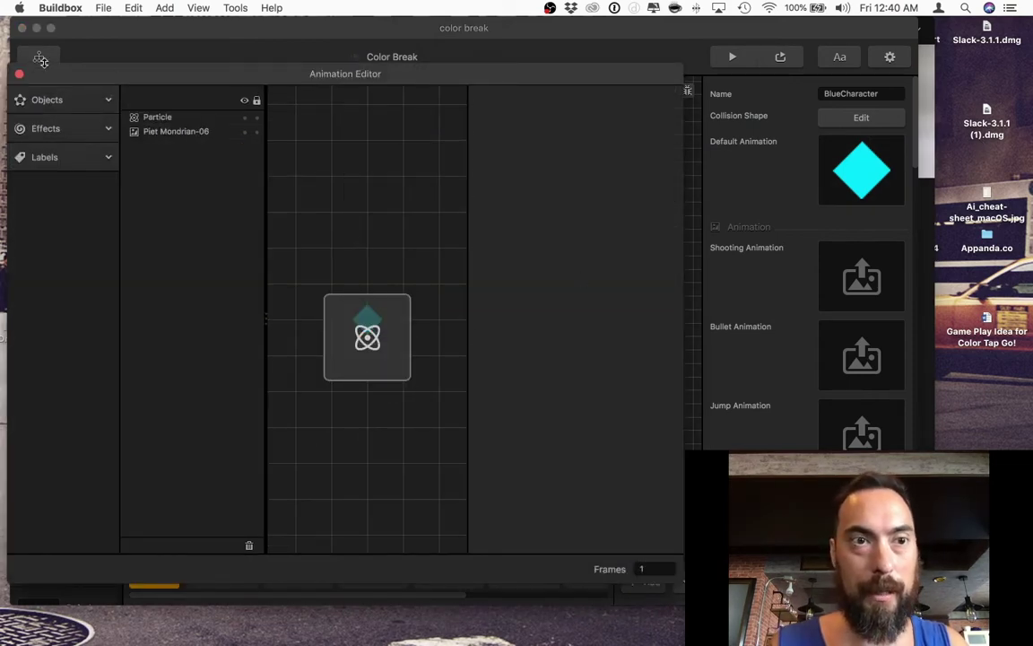
{"action": "left_click", "coordinate": [19, 75]}
{"action": "left_click", "coordinate": [730, 58]}
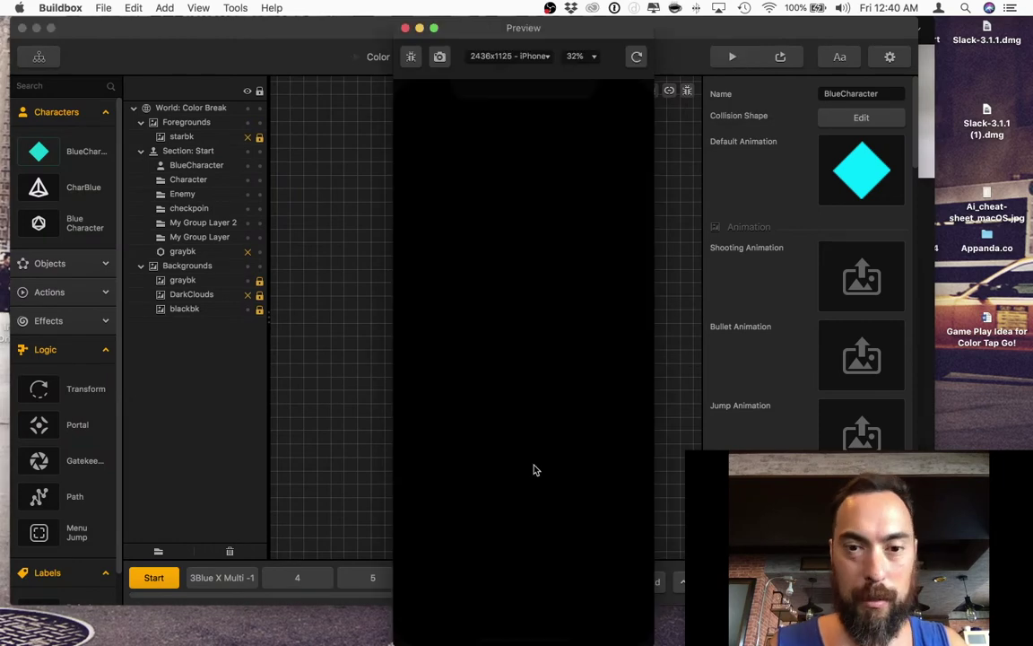
{"action": "left_click", "coordinate": [406, 28]}
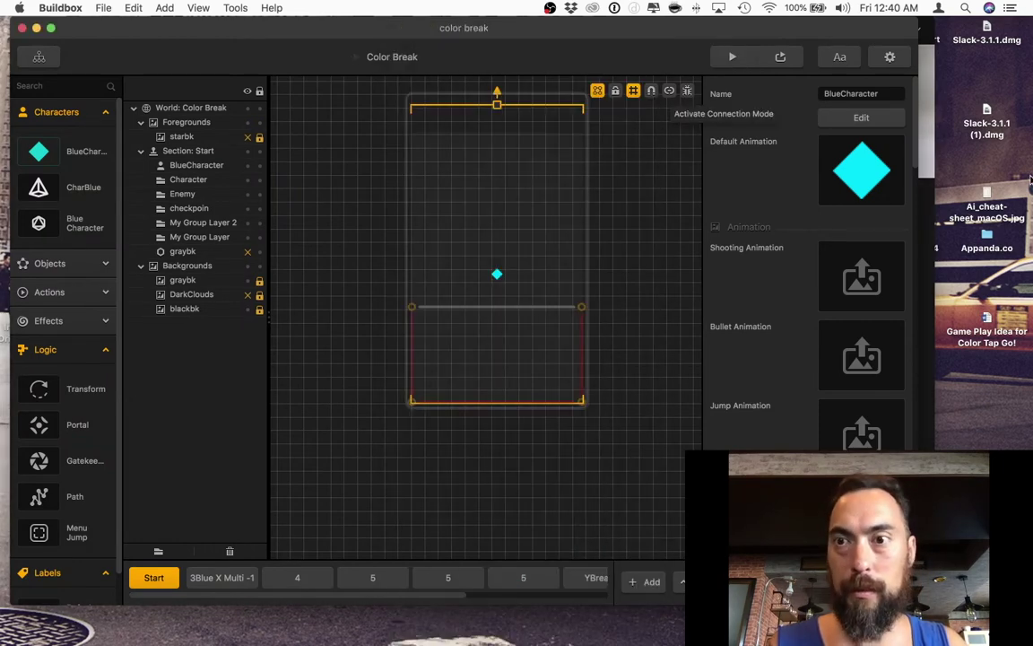
Set the scale of the particle in BlueCharacter's default animation to 1.
{"action": "left_click", "coordinate": [876, 147]}
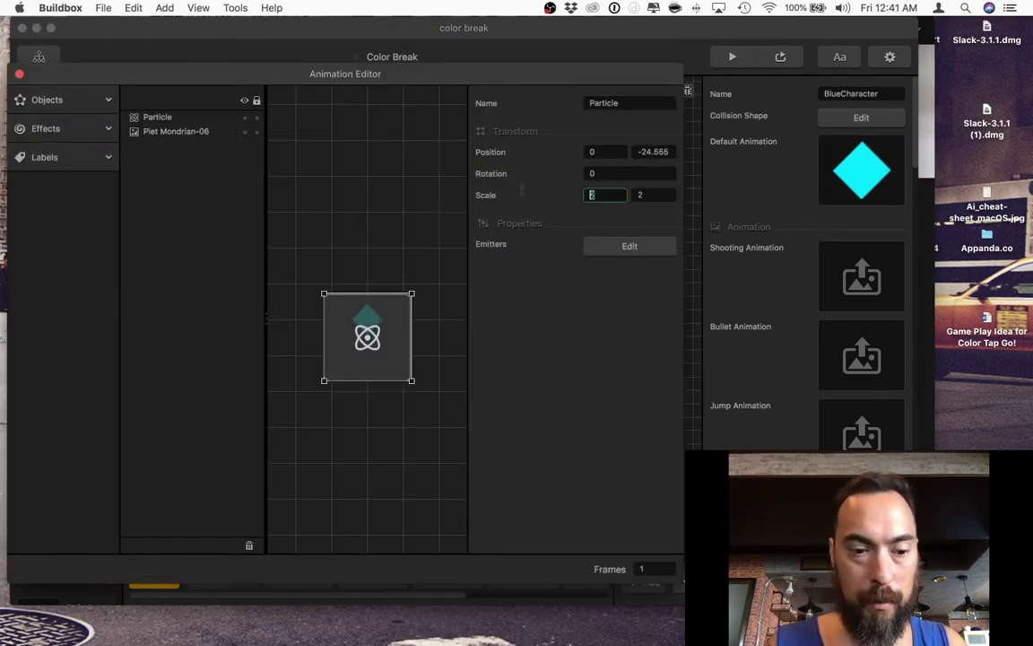
{"action": "double_click", "coordinate": [646, 194]}
{"action": "type", "text": "1"}
{"action": "key", "text": "Return"}
Try a Start Size of 30 for the particle's emitter, enable Blend Additive, set the Start Size to 25, and close both editors.
{"action": "left_click", "coordinate": [633, 251]}
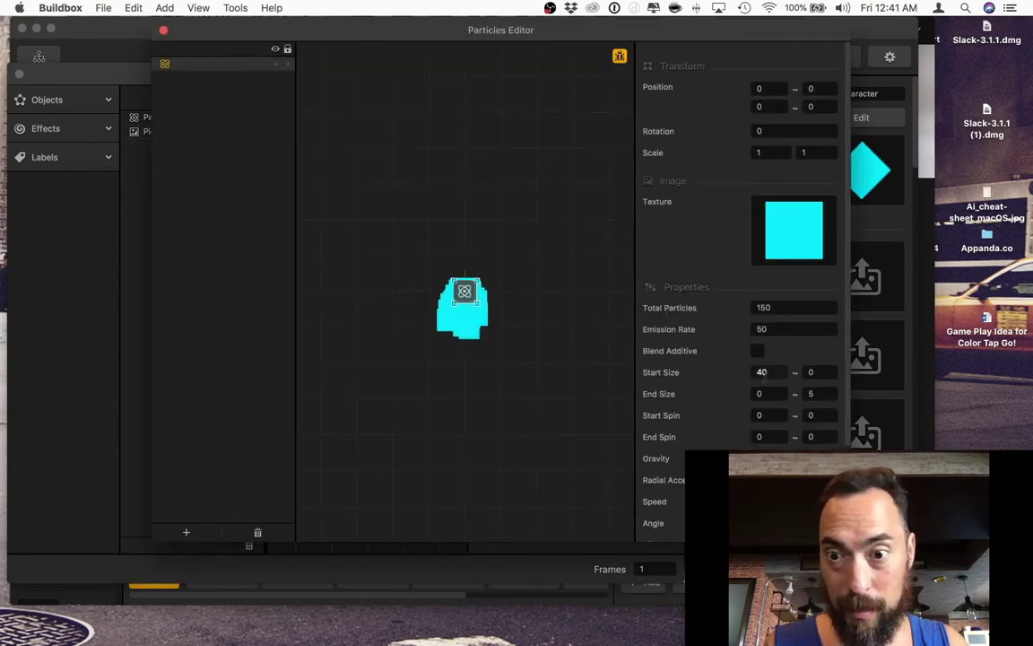
{"action": "type", "text": "30"}
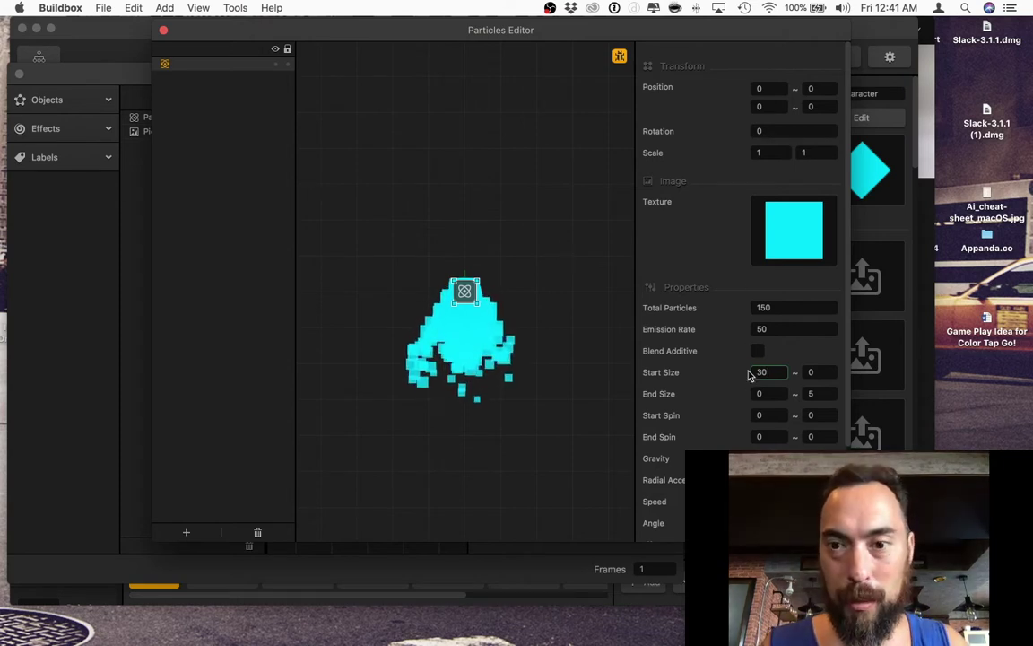
{"action": "left_click", "coordinate": [757, 351]}
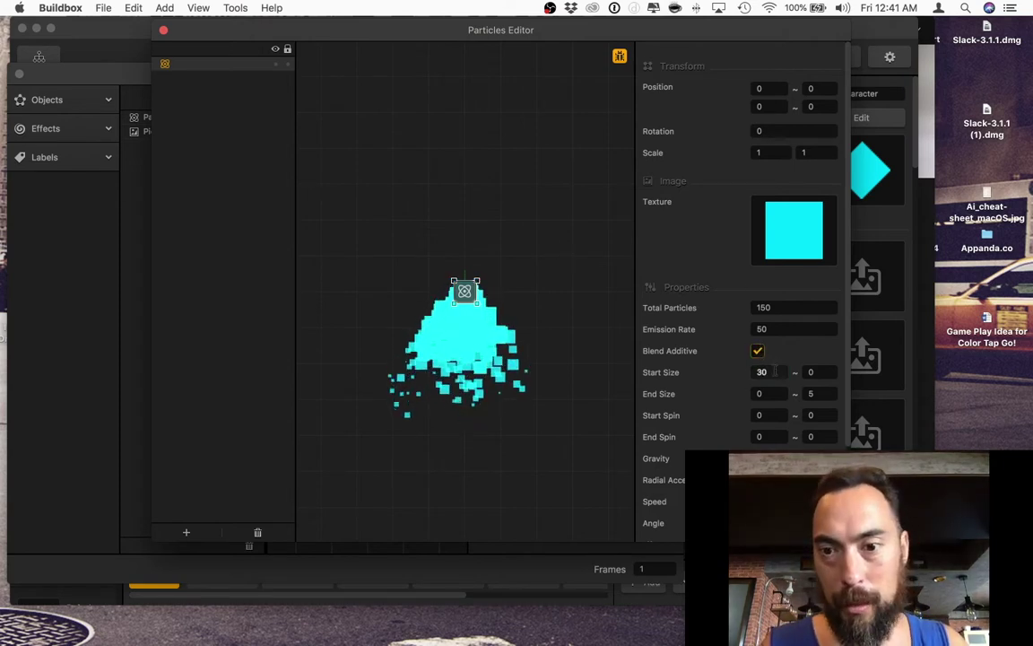
{"action": "left_click", "coordinate": [767, 371]}
{"action": "type", "text": "25"}
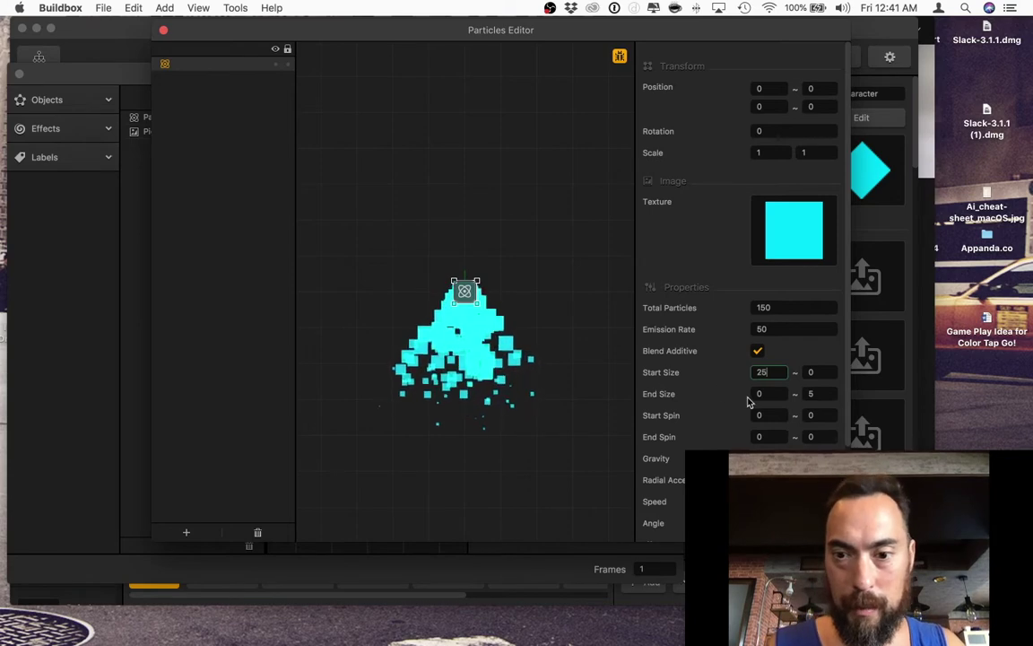
{"action": "scroll", "coordinate": [727, 390], "scroll_direction": "down", "scroll_amount": 3}
{"action": "left_click", "coordinate": [163, 30]}
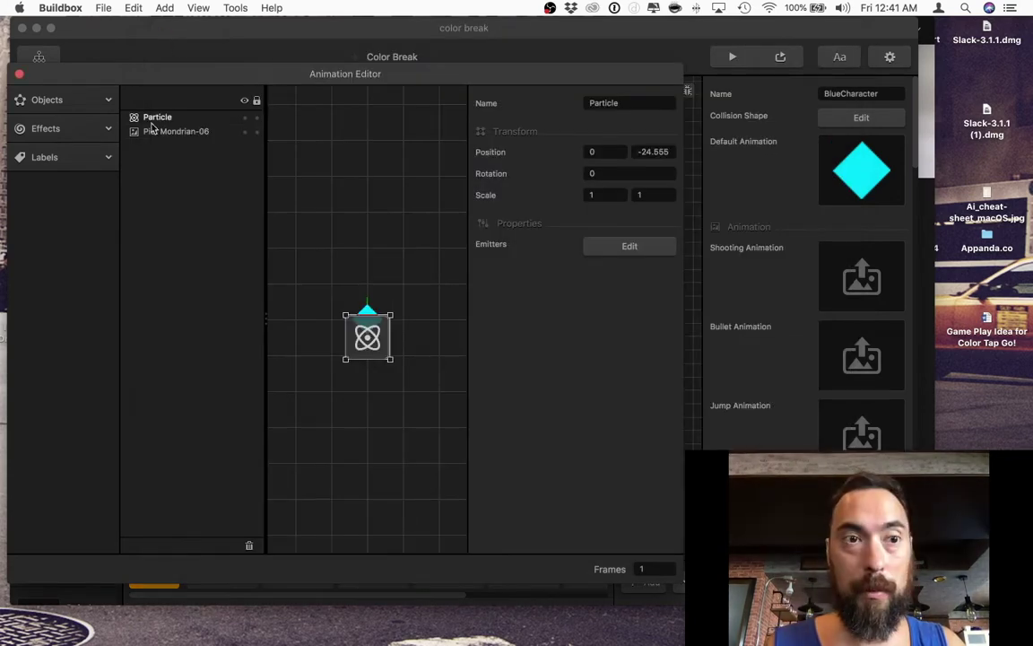
{"action": "left_click", "coordinate": [19, 74]}
Review BlueCharacter's Press and Release settings, and set its Lives to 3.
{"action": "left_click", "coordinate": [700, 632]}
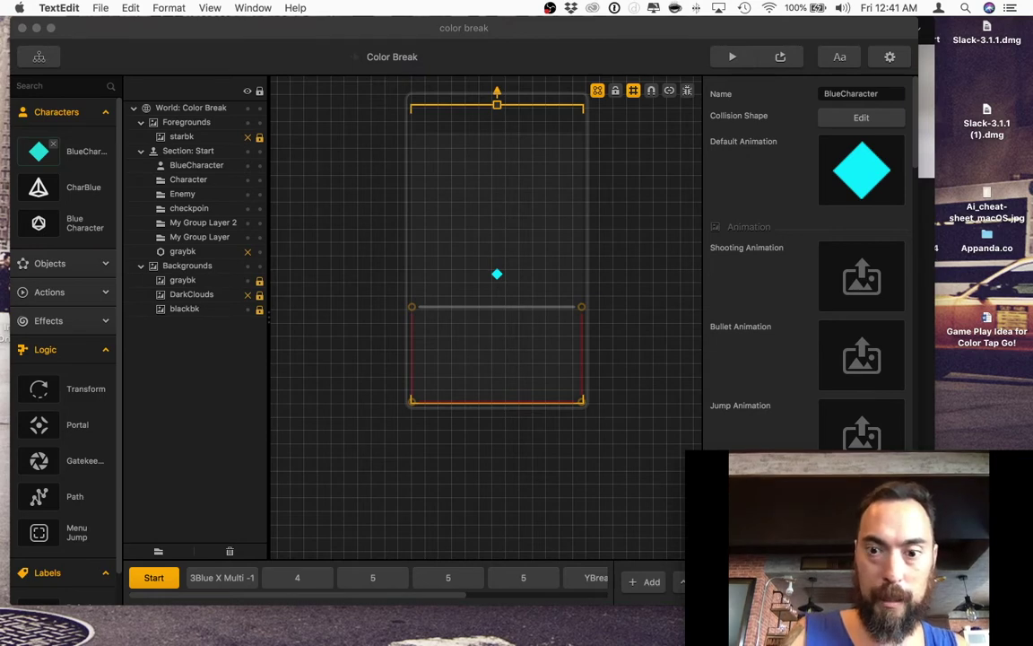
{"action": "left_click", "coordinate": [453, 507]}
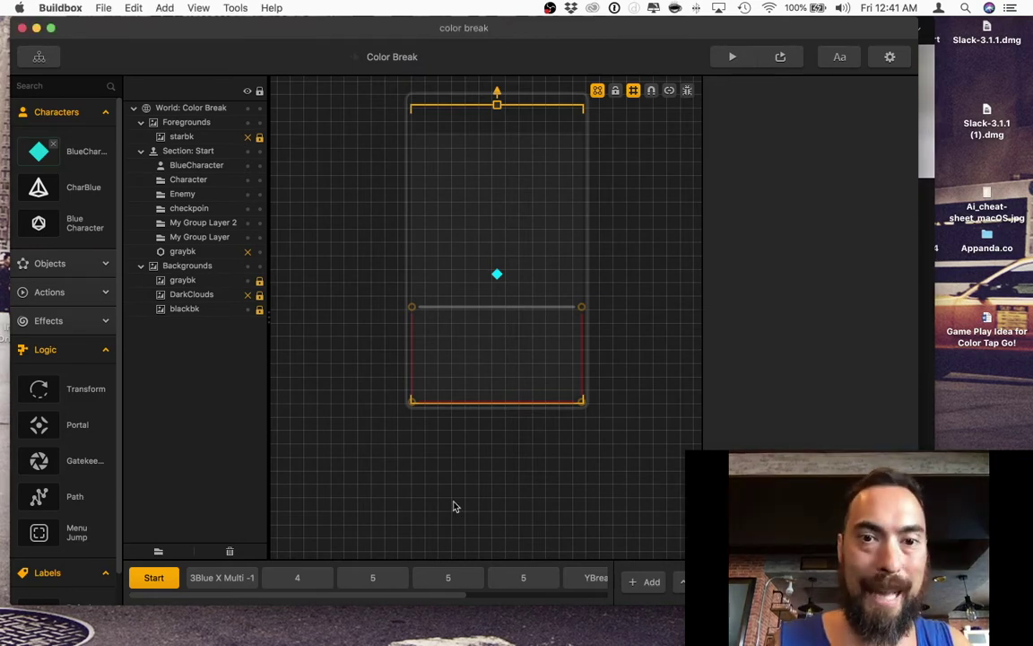
{"action": "left_click", "coordinate": [76, 150]}
{"action": "scroll", "coordinate": [856, 409], "scroll_direction": "down", "scroll_amount": 10}
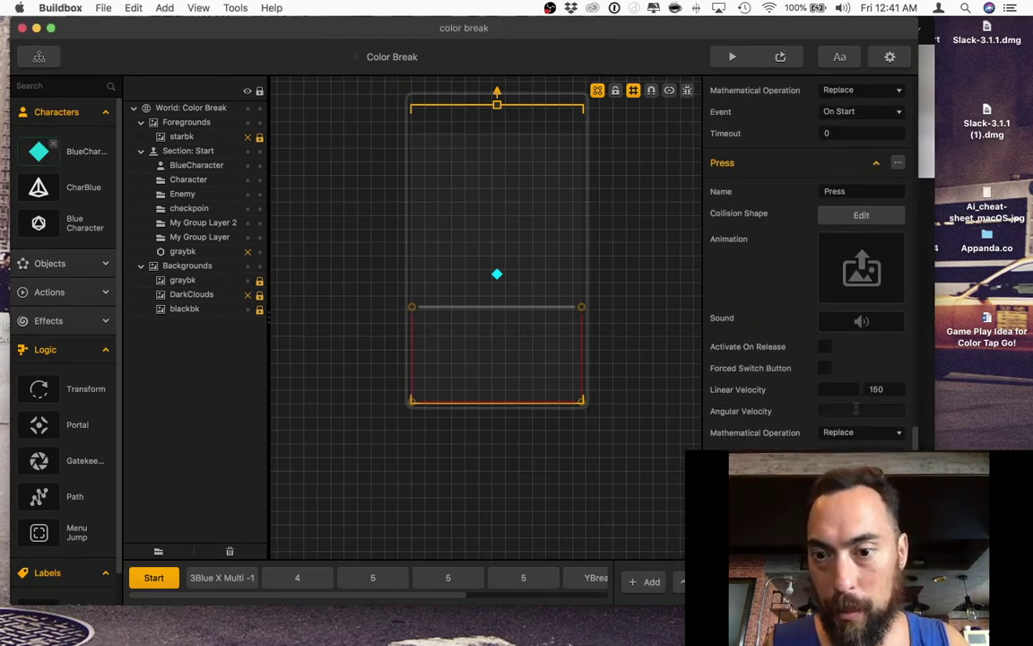
{"action": "scroll", "coordinate": [857, 409], "scroll_direction": "down", "scroll_amount": 8}
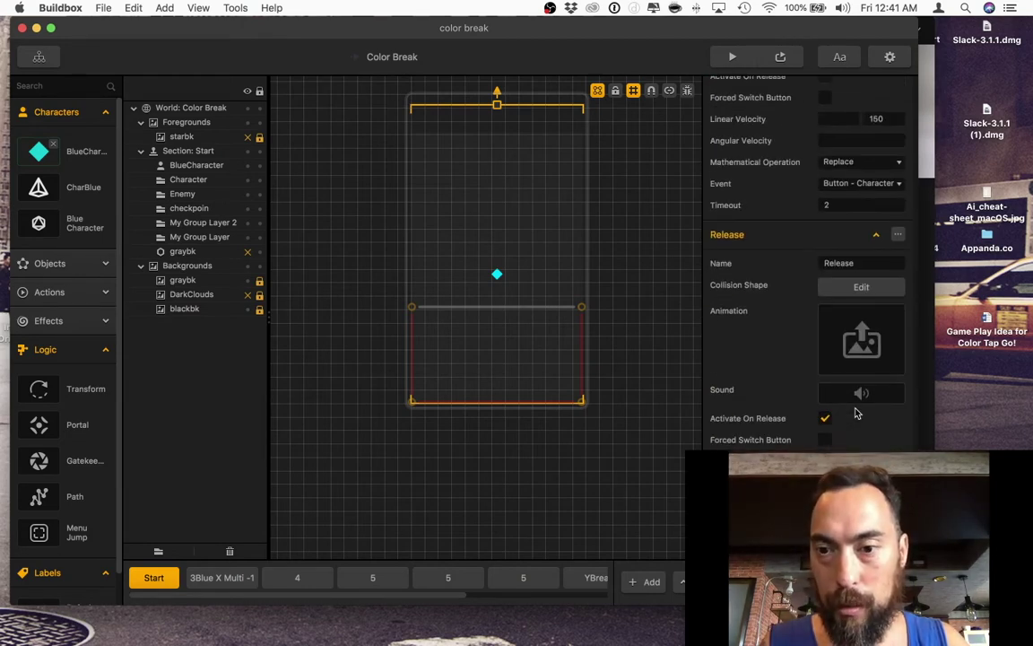
{"action": "scroll", "coordinate": [809, 315], "scroll_direction": "up", "scroll_amount": 15}
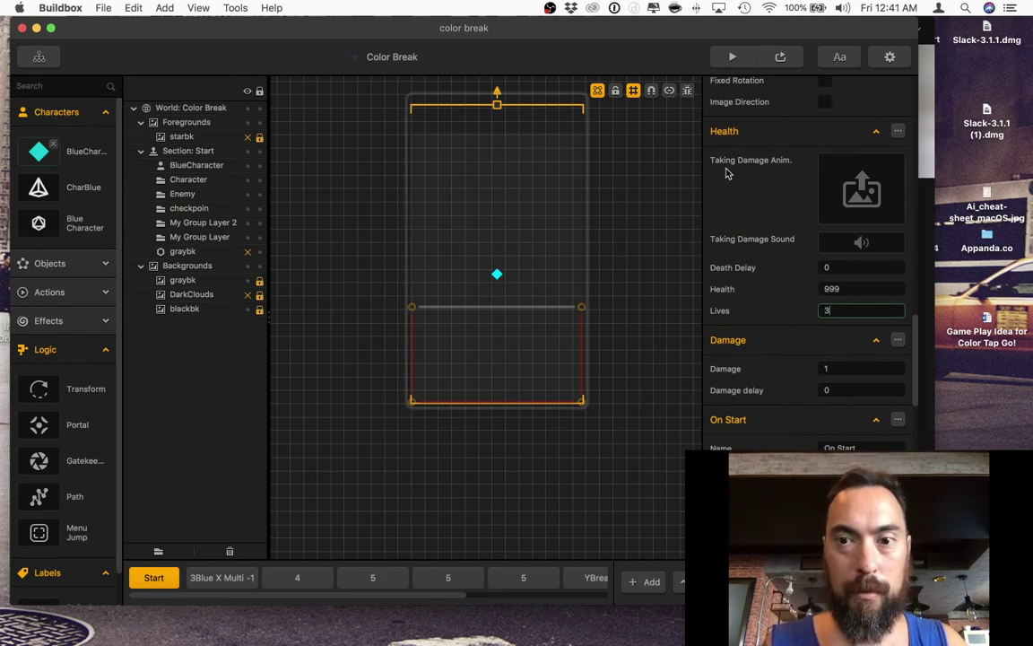
Preview the game with 3 lives and play a round, tapping the diamond up through the color bars.
{"action": "left_click", "coordinate": [732, 56]}
{"action": "left_click", "coordinate": [557, 527]}
{"action": "left_click", "coordinate": [565, 454]}
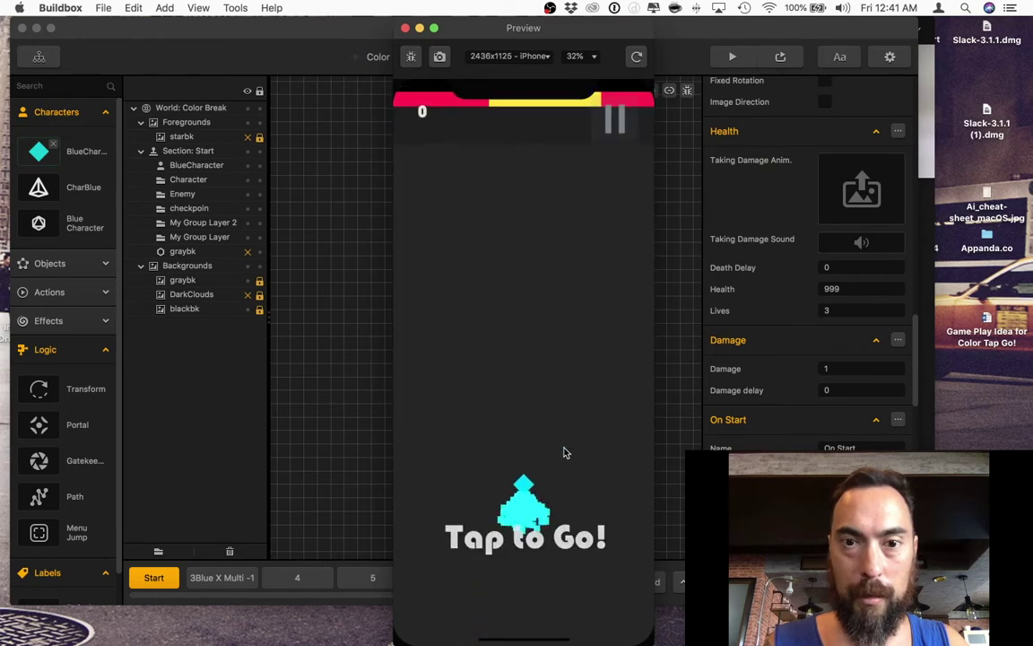
{"action": "left_click", "coordinate": [565, 454]}
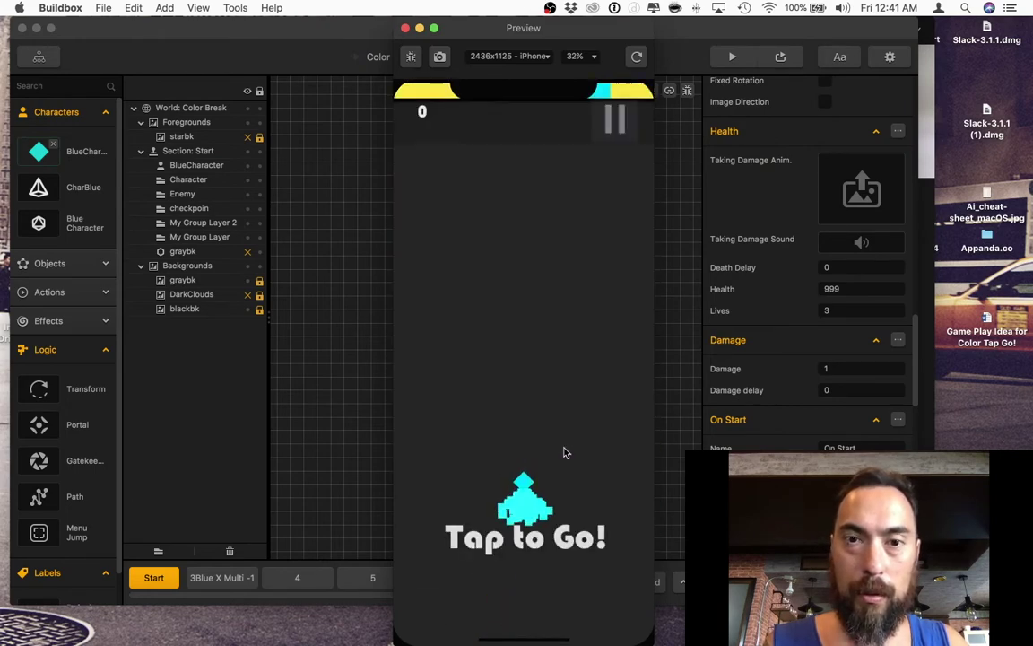
{"action": "left_click", "coordinate": [566, 454]}
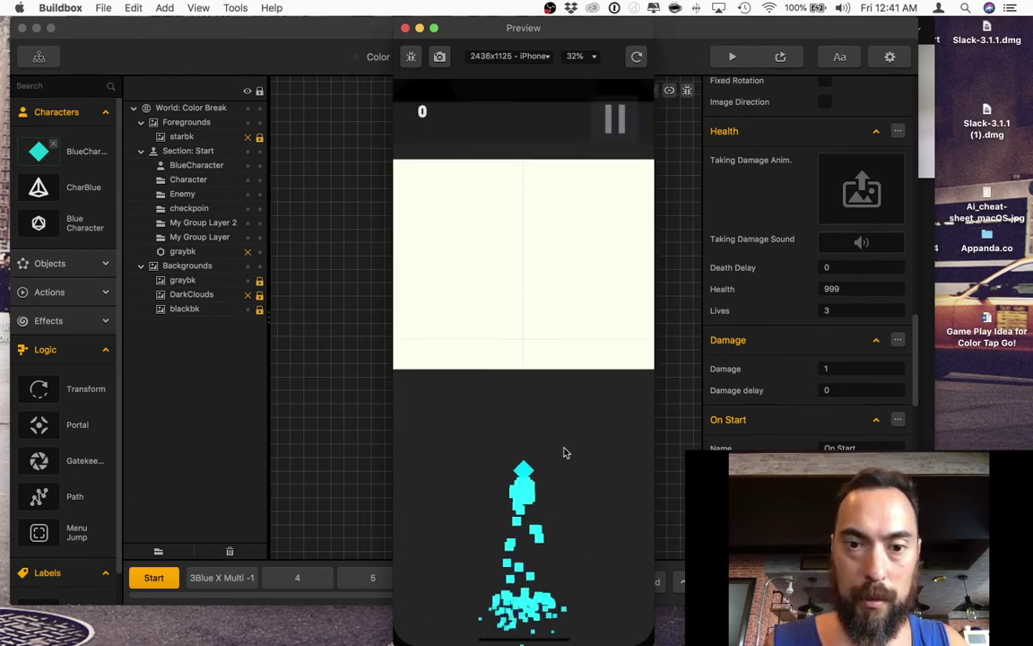
{"action": "left_click", "coordinate": [565, 453]}
{"action": "left_click", "coordinate": [565, 453]}
{"action": "left_click", "coordinate": [565, 453]}
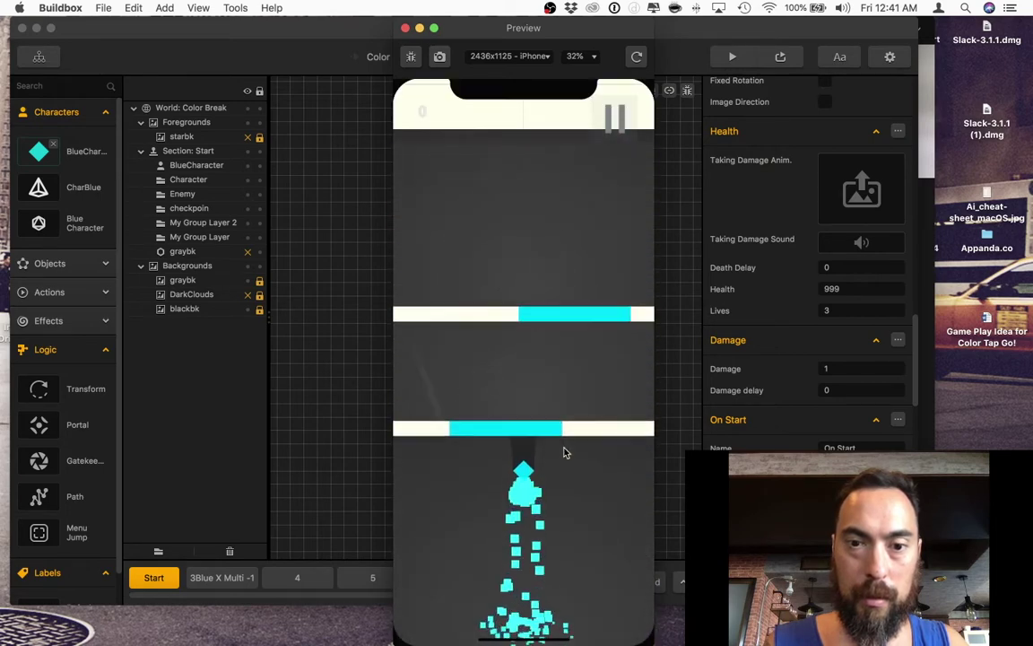
{"action": "left_click", "coordinate": [563, 452]}
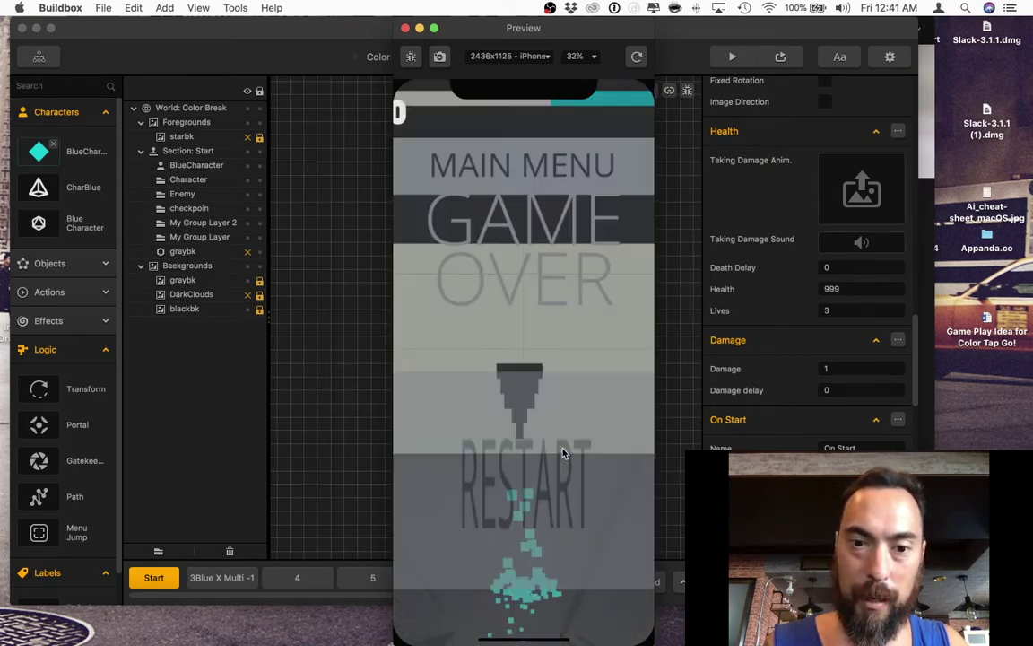
Restart from the game over screen and play another round to check the movement, particle trail and lives.
{"action": "left_click", "coordinate": [557, 460]}
{"action": "left_click", "coordinate": [558, 460]}
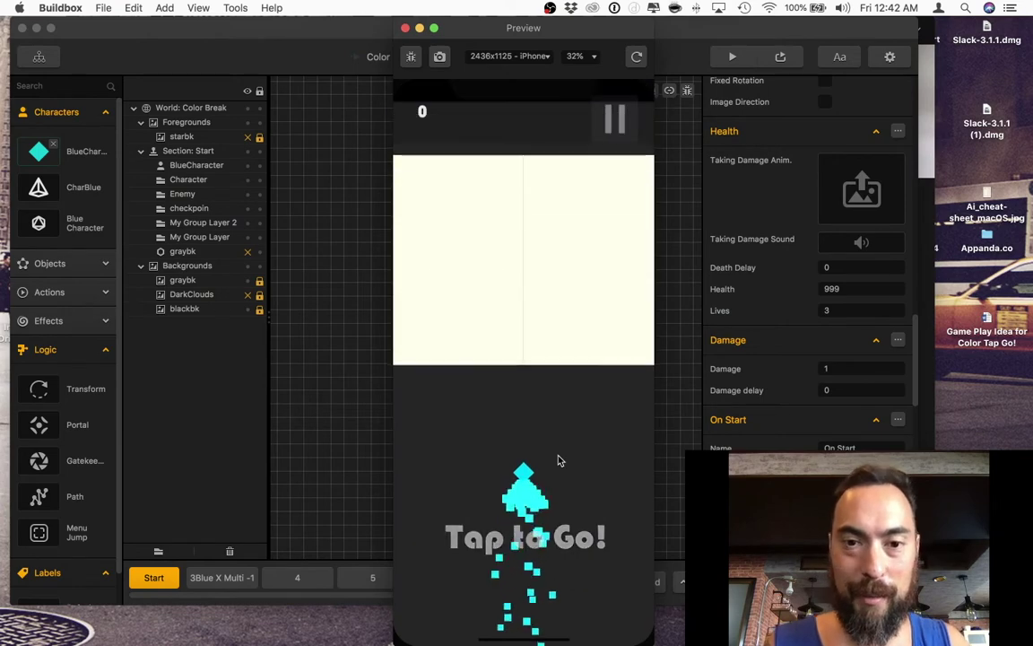
{"action": "left_click", "coordinate": [557, 460]}
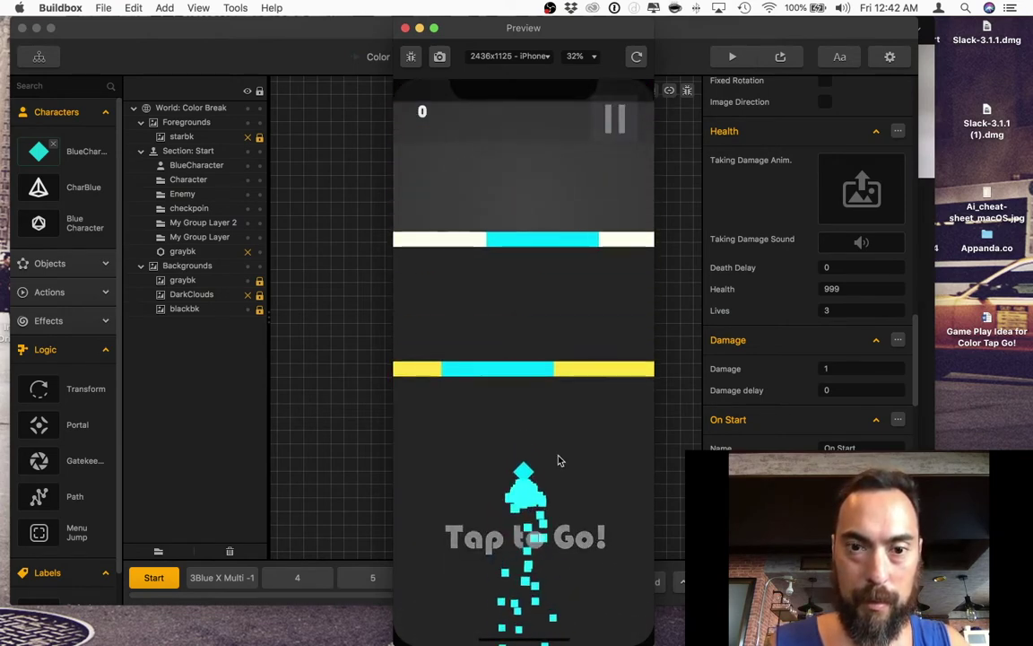
{"action": "left_click", "coordinate": [558, 460]}
{"action": "left_click", "coordinate": [558, 460]}
{"action": "left_click", "coordinate": [558, 461]}
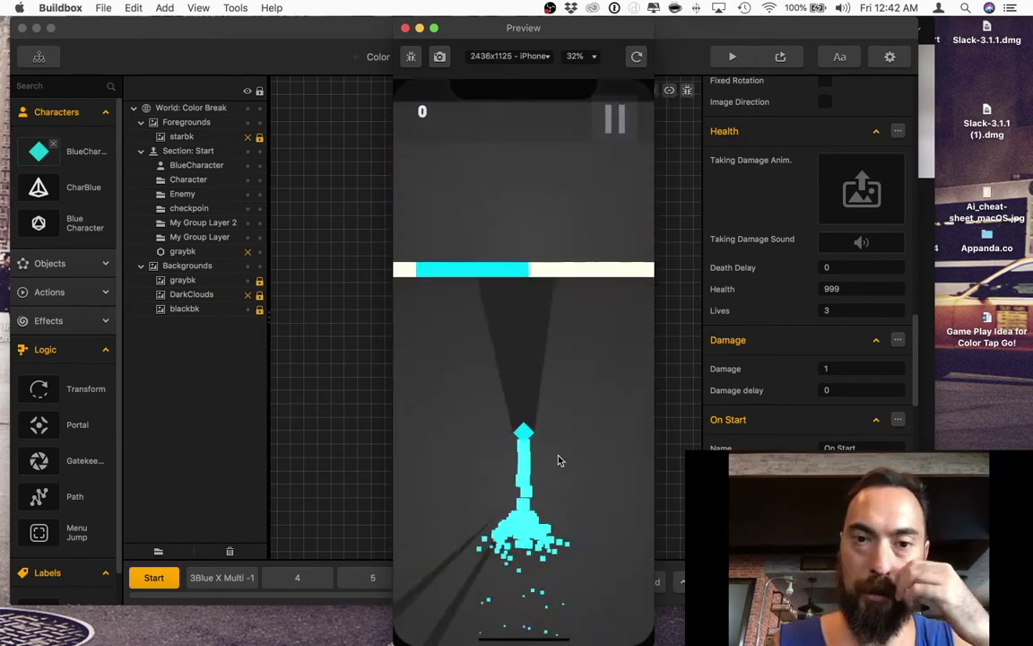
{"action": "left_click", "coordinate": [558, 460]}
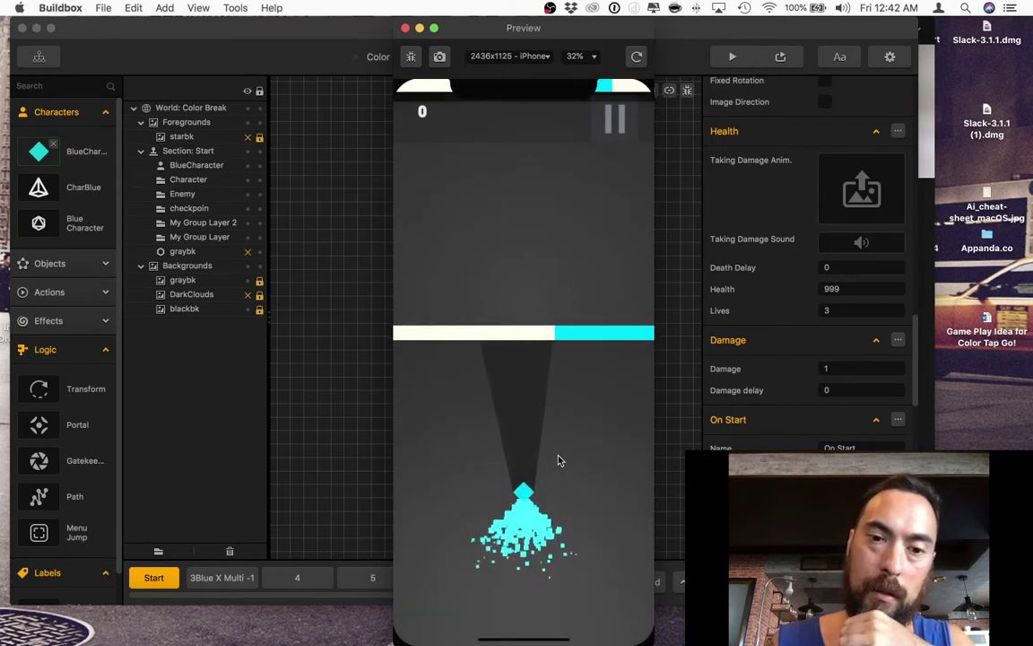
{"action": "left_click", "coordinate": [558, 461]}
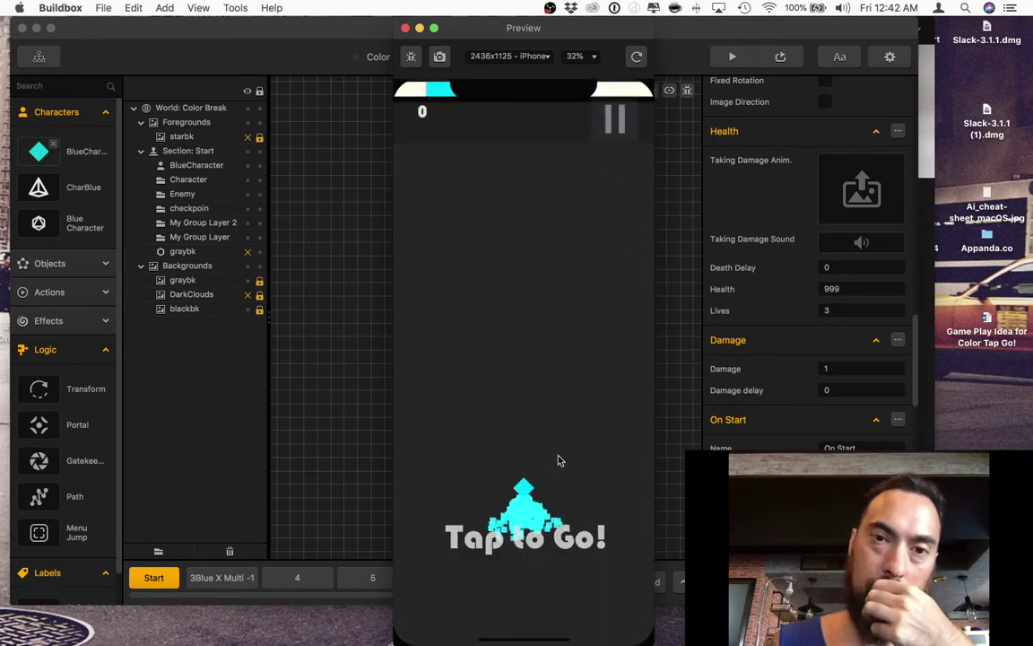
{"action": "left_click", "coordinate": [558, 460]}
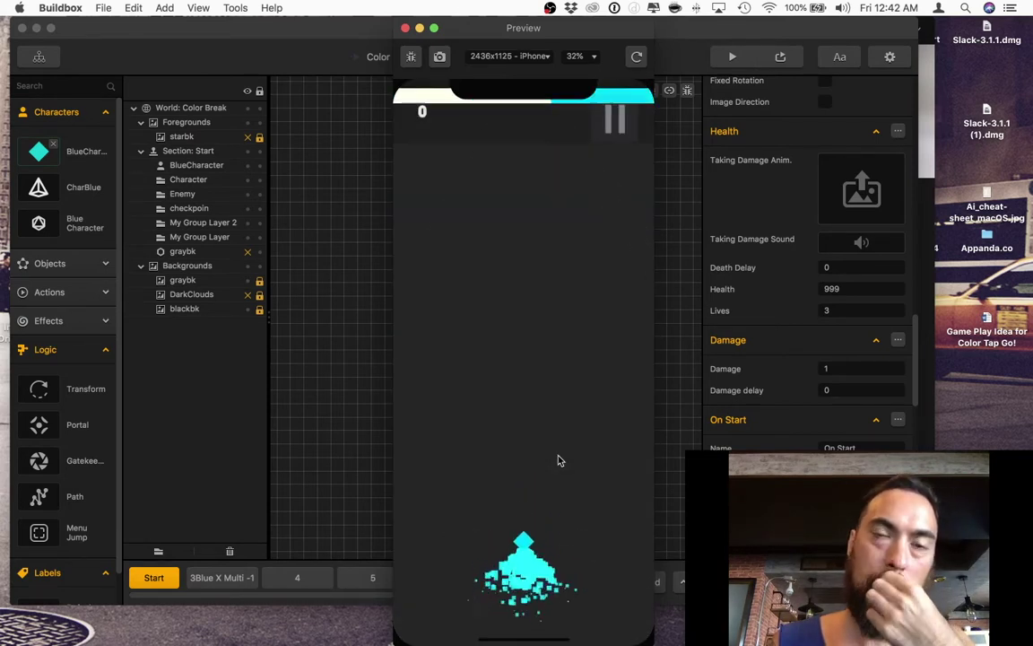
{"action": "left_click", "coordinate": [557, 456]}
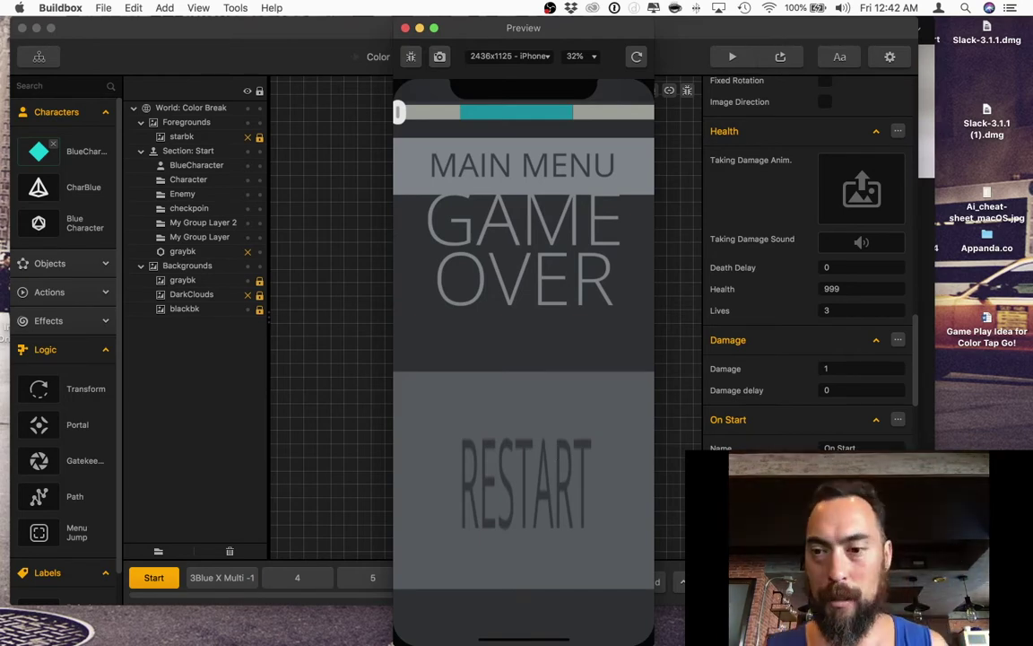
Restart the game once more, play a short round through the bars, and close the preview.
{"action": "key", "text": "super+Tab"}
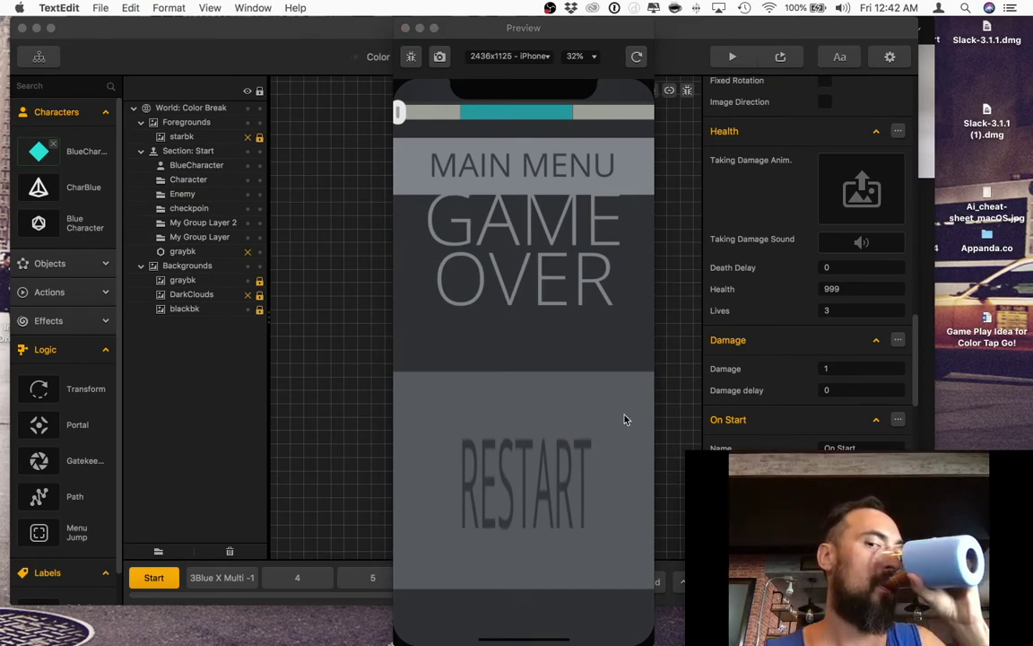
{"action": "left_click", "coordinate": [688, 405]}
{"action": "left_click", "coordinate": [646, 626]}
{"action": "left_click", "coordinate": [561, 468]}
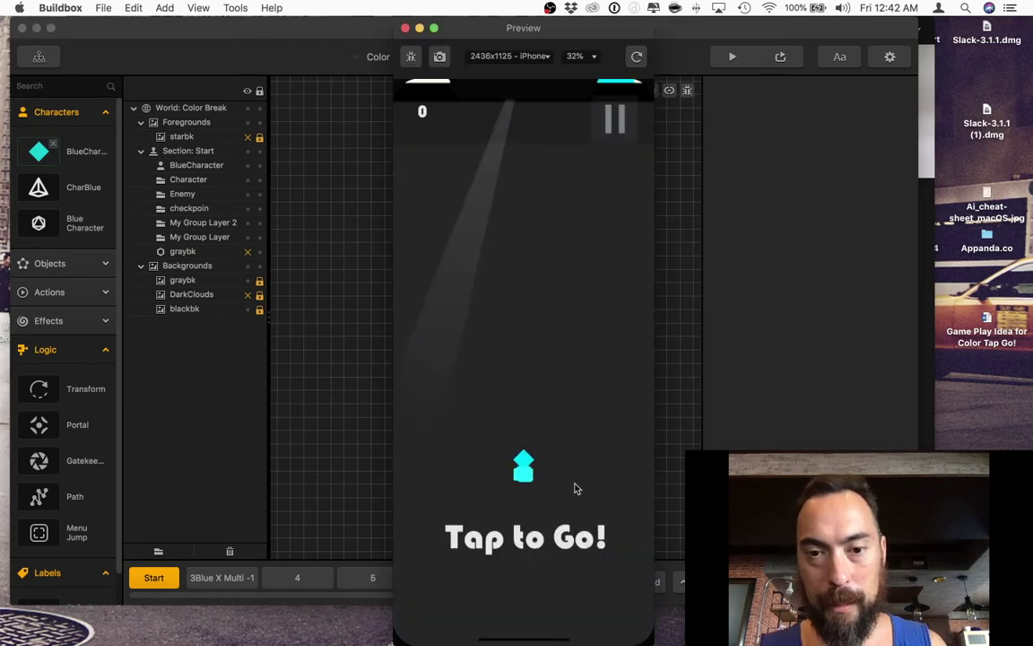
{"action": "left_click", "coordinate": [557, 461]}
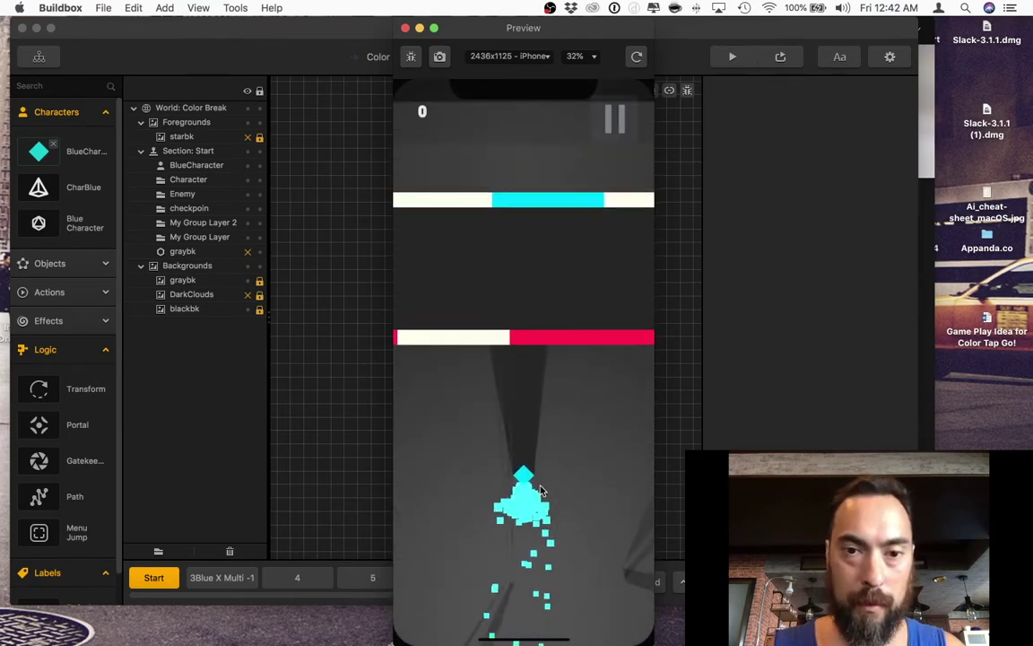
{"action": "left_click", "coordinate": [541, 491]}
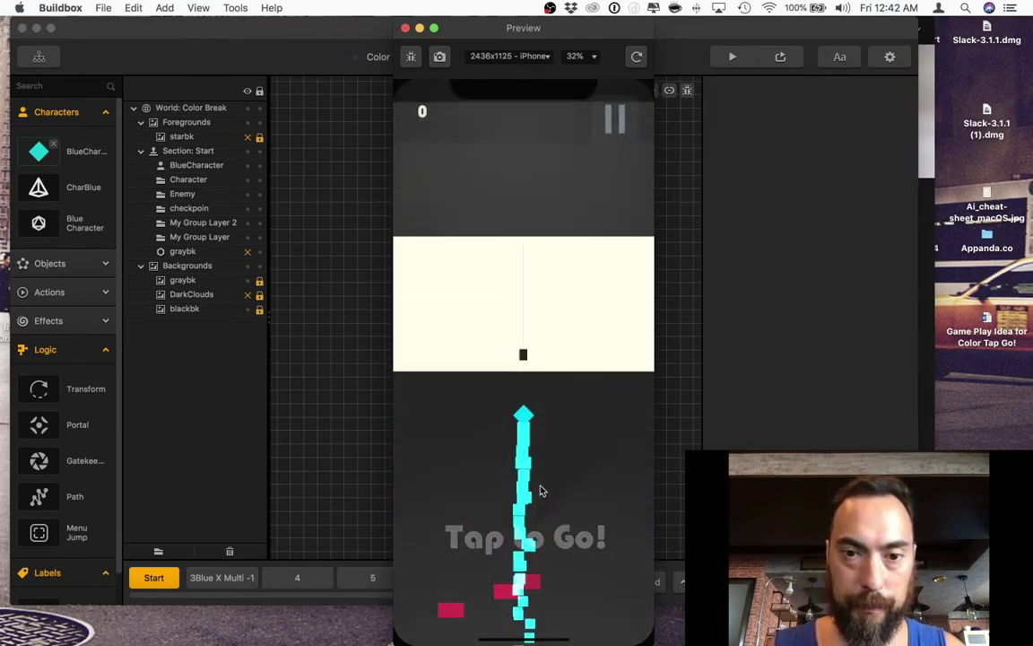
{"action": "left_click", "coordinate": [404, 28]}
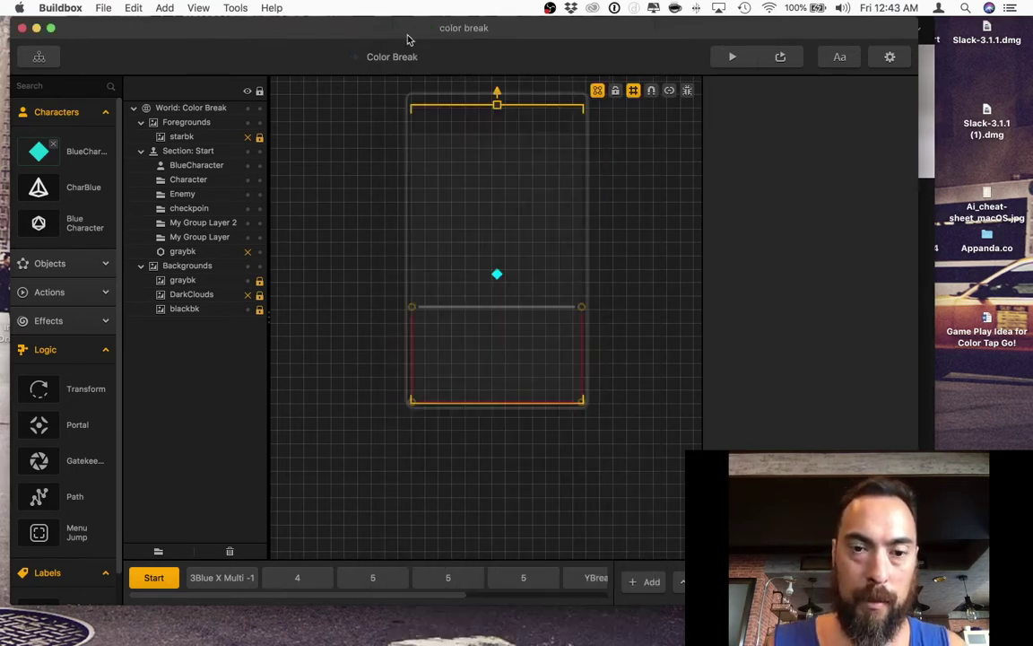
Duplicate the BBreak, WBreak and YBreak sections.
{"action": "left_click", "coordinate": [448, 576]}
{"action": "left_click", "coordinate": [523, 577]}
{"action": "left_click", "coordinate": [592, 576]}
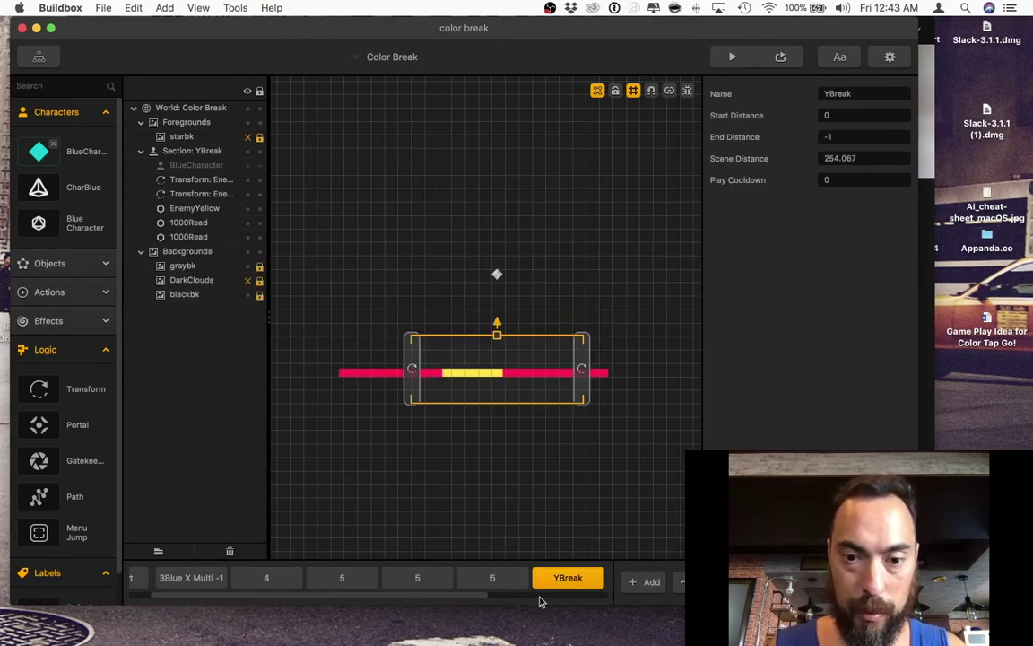
{"action": "scroll", "coordinate": [534, 580], "scroll_direction": "right", "scroll_amount": 3}
{"action": "left_click", "coordinate": [485, 579]}
{"action": "left_click", "coordinate": [556, 579]}
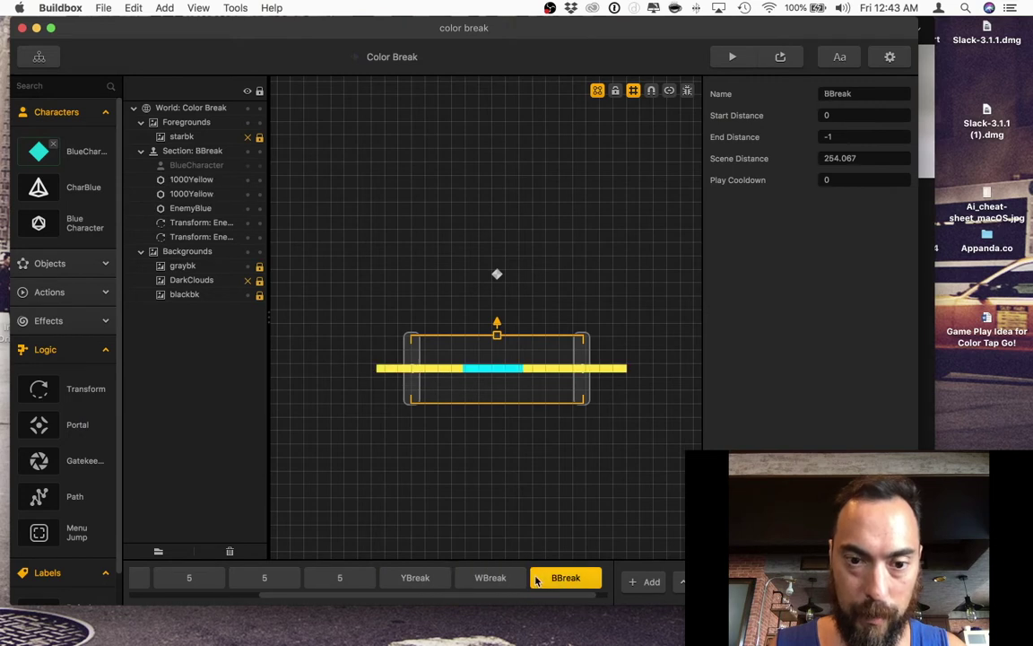
{"action": "key", "text": "super+d"}
{"action": "left_click", "coordinate": [449, 580]}
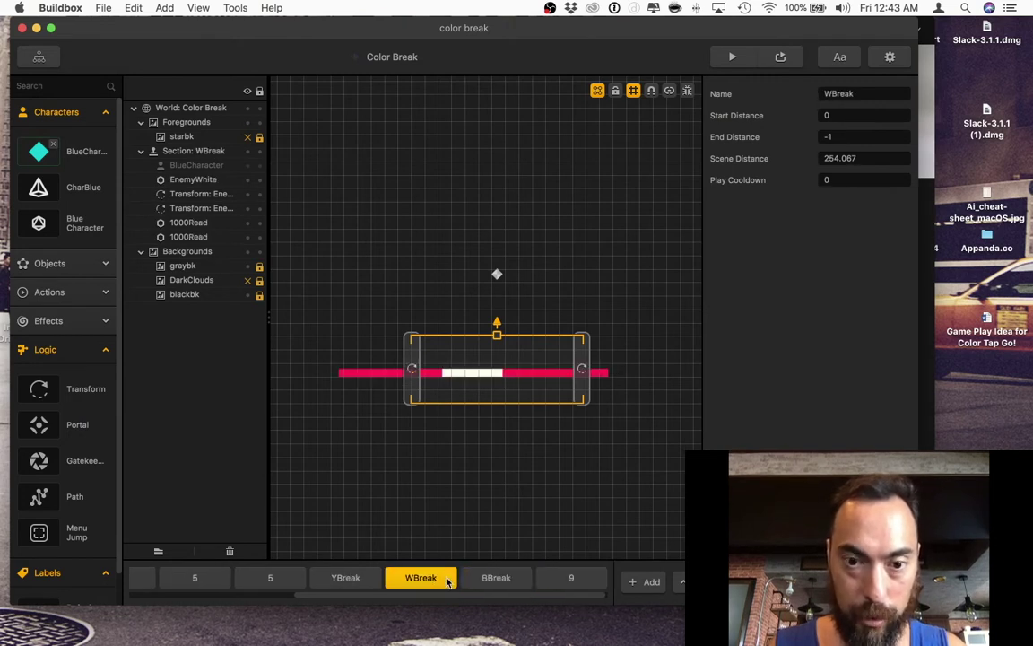
{"action": "key", "text": "super+d"}
{"action": "left_click", "coordinate": [338, 580]}
{"action": "key", "text": "super+d"}
In section 7, stretch the yellow bar and both red bars to fill the section's height, a vertical scale of about 8.3.
{"action": "mouse_move", "coordinate": [408, 584]}
{"action": "left_mouse_down"}
{"action": "mouse_move", "coordinate": [517, 581]}
{"action": "mouse_move", "coordinate": [357, 594]}
{"action": "mouse_move", "coordinate": [358, 583]}
{"action": "left_mouse_up"}
{"action": "scroll", "coordinate": [517, 581], "scroll_direction": "right", "scroll_amount": 2}
{"action": "left_click", "coordinate": [425, 579]}
{"action": "left_click", "coordinate": [431, 352]}
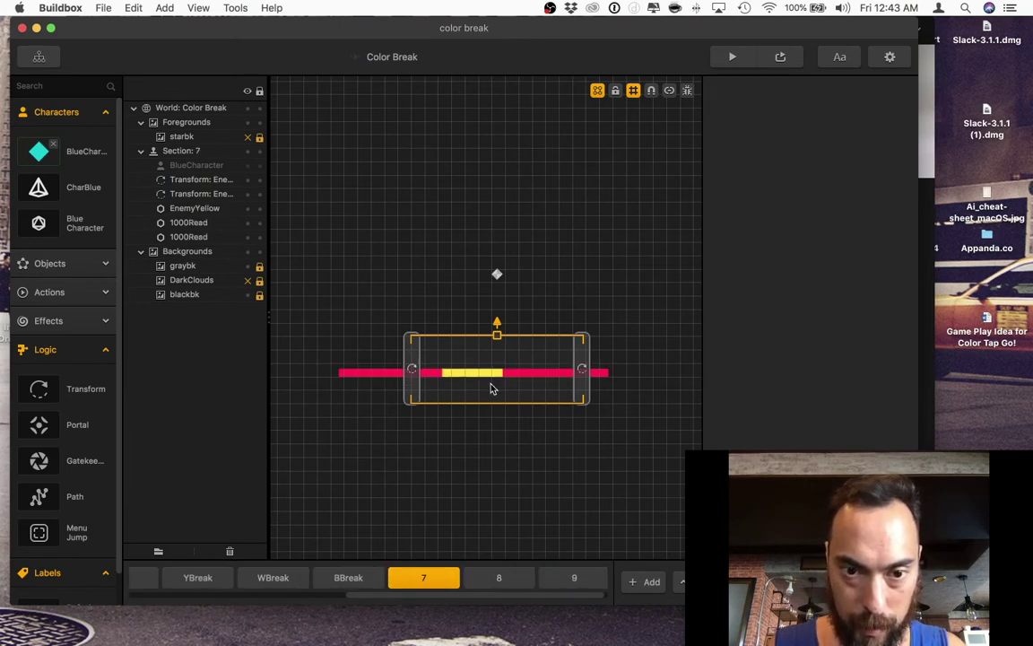
{"action": "mouse_move", "coordinate": [475, 380]}
{"action": "left_mouse_down"}
{"action": "mouse_move", "coordinate": [428, 355]}
{"action": "mouse_move", "coordinate": [459, 366]}
{"action": "mouse_move", "coordinate": [466, 351]}
{"action": "mouse_move", "coordinate": [481, 401]}
{"action": "left_mouse_up"}
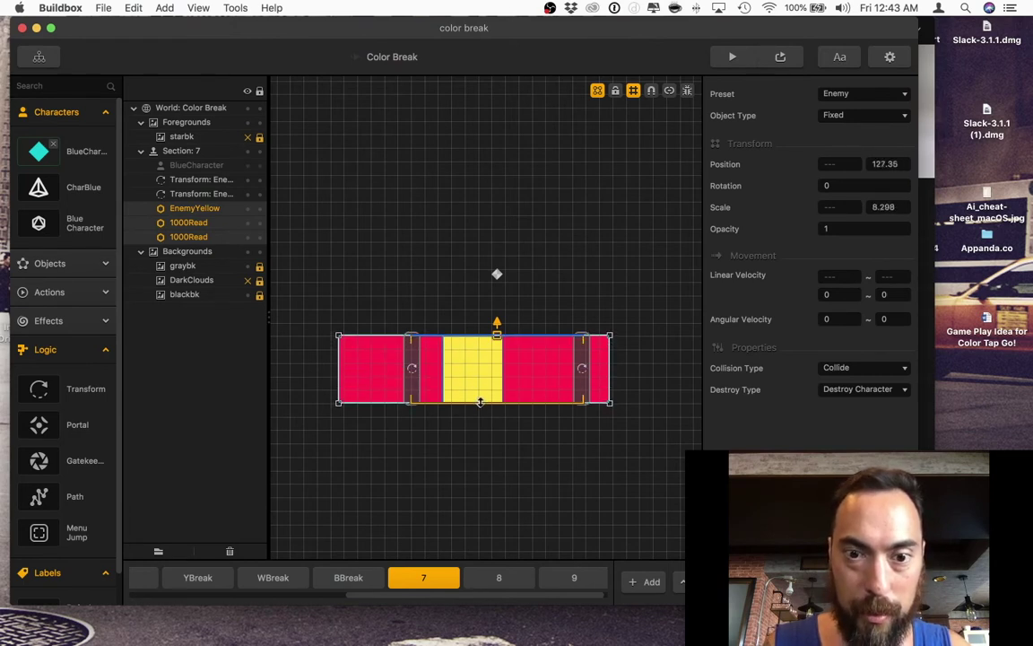
In section 8, stretch the white bar and both red bars to fill the section's height, a vertical scale of about 8.48.
{"action": "left_click", "coordinate": [498, 579]}
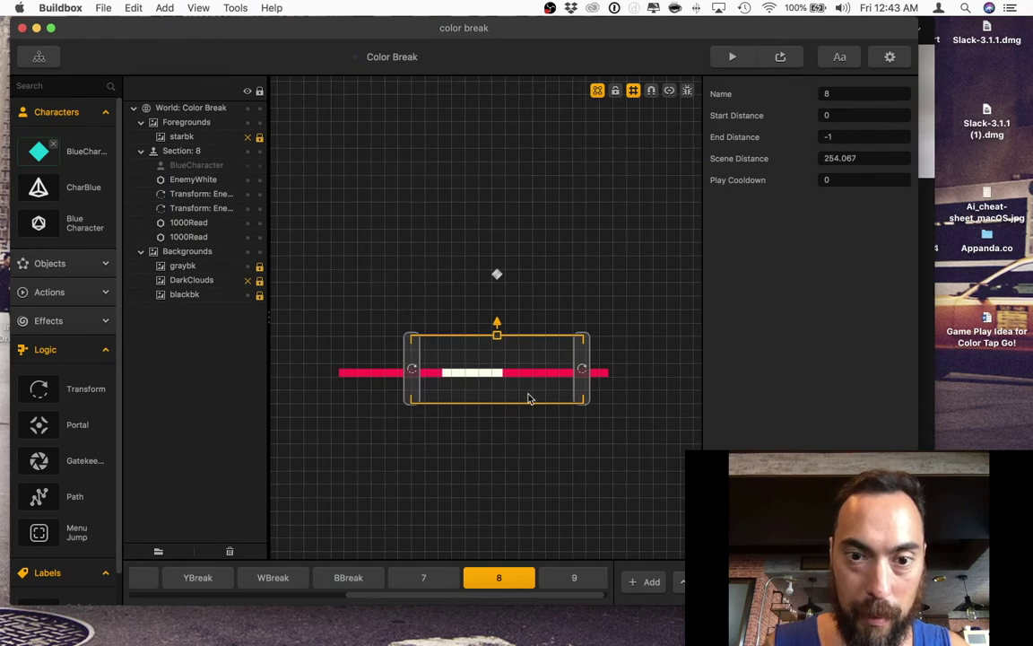
{"action": "left_click_drag", "start_coordinate": [528, 398], "coordinate": [473, 338]}
{"action": "left_click_drag", "start_coordinate": [478, 379], "coordinate": [475, 403]}
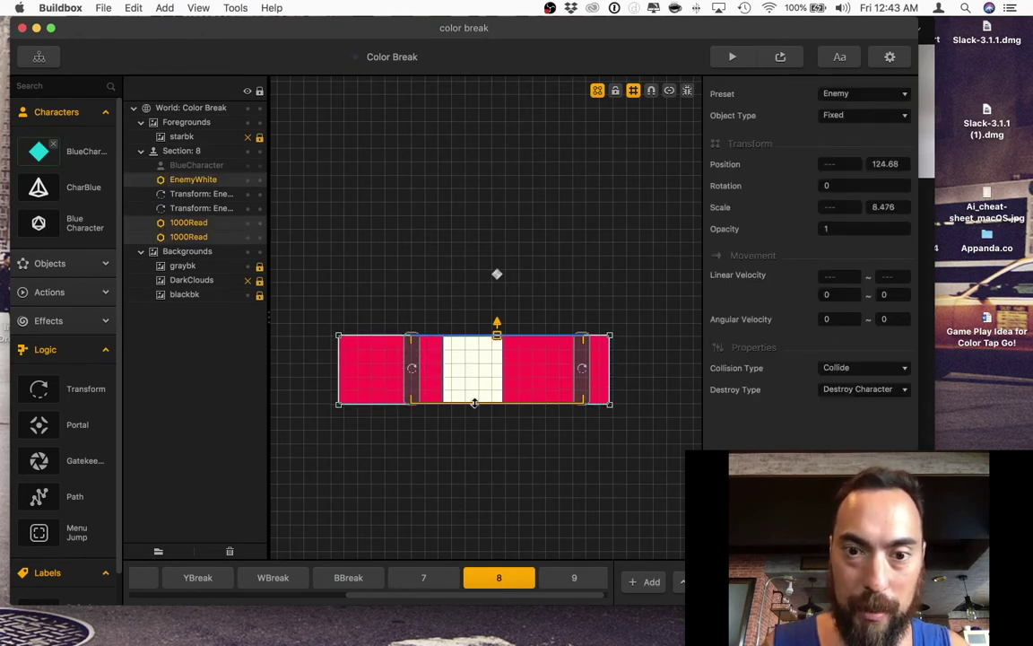
In section 9, stretch the blue bar and both yellow bars to fill the section's height, then deselect them.
{"action": "left_click", "coordinate": [561, 578]}
{"action": "left_click_drag", "start_coordinate": [538, 392], "coordinate": [500, 339]}
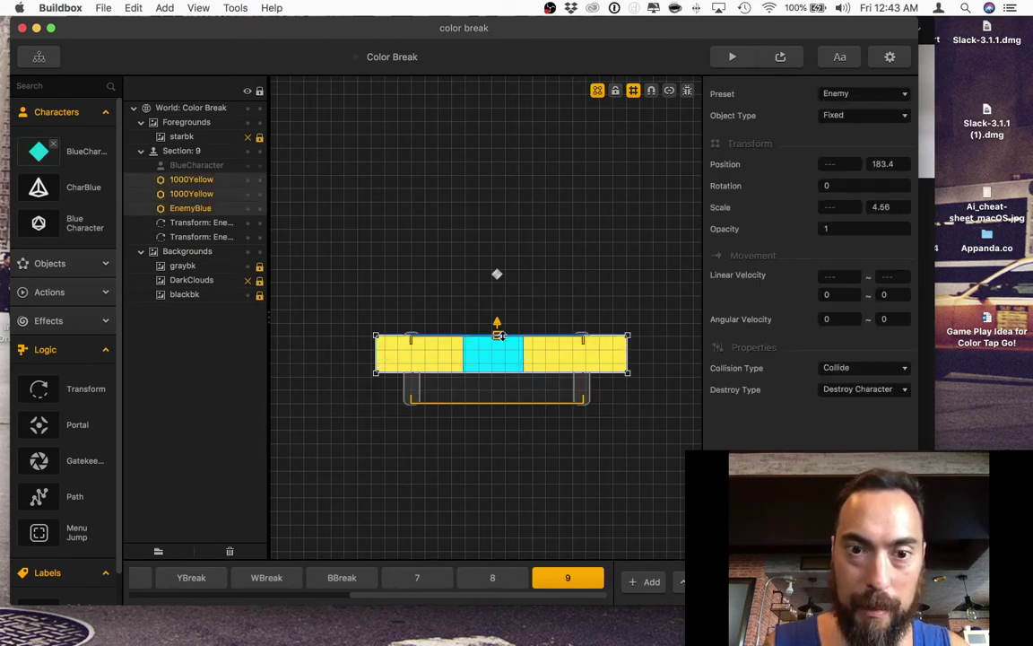
{"action": "left_click_drag", "start_coordinate": [488, 392], "coordinate": [489, 403]}
{"action": "left_click", "coordinate": [494, 471]}
Examine up close how the stretched bars fit the section bounds in sections 9, 8 and 7.
{"action": "scroll", "coordinate": [485, 438], "scroll_direction": "up", "scroll_amount": 5}
{"action": "left_click", "coordinate": [504, 577]}
{"action": "scroll", "coordinate": [429, 442], "scroll_direction": "up", "scroll_amount": 6}
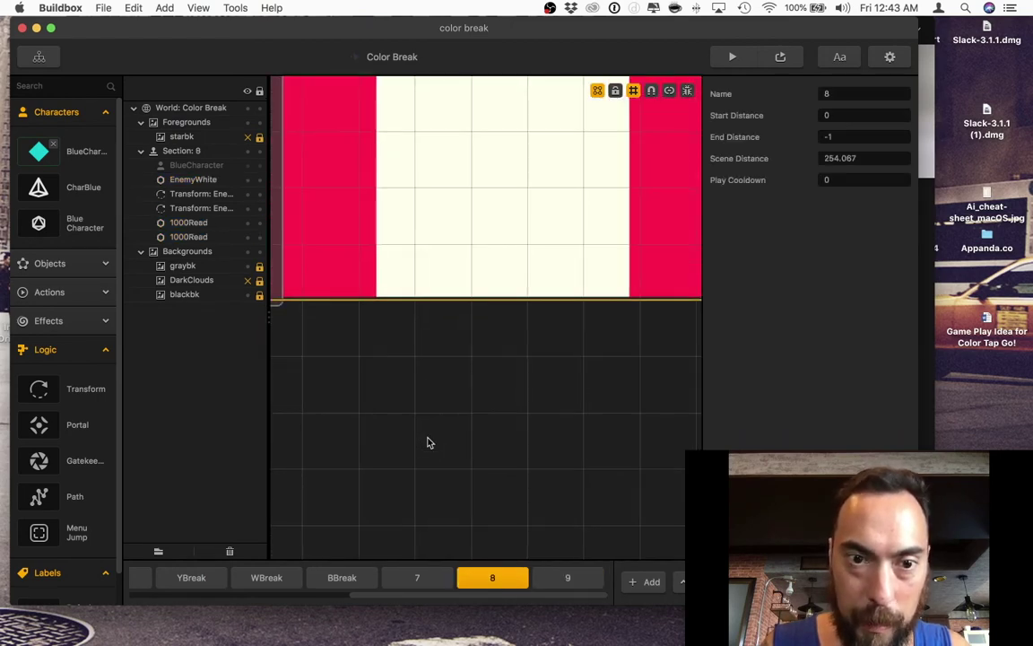
{"action": "left_click", "coordinate": [417, 578]}
{"action": "scroll", "coordinate": [465, 457], "scroll_direction": "down", "scroll_amount": 3}
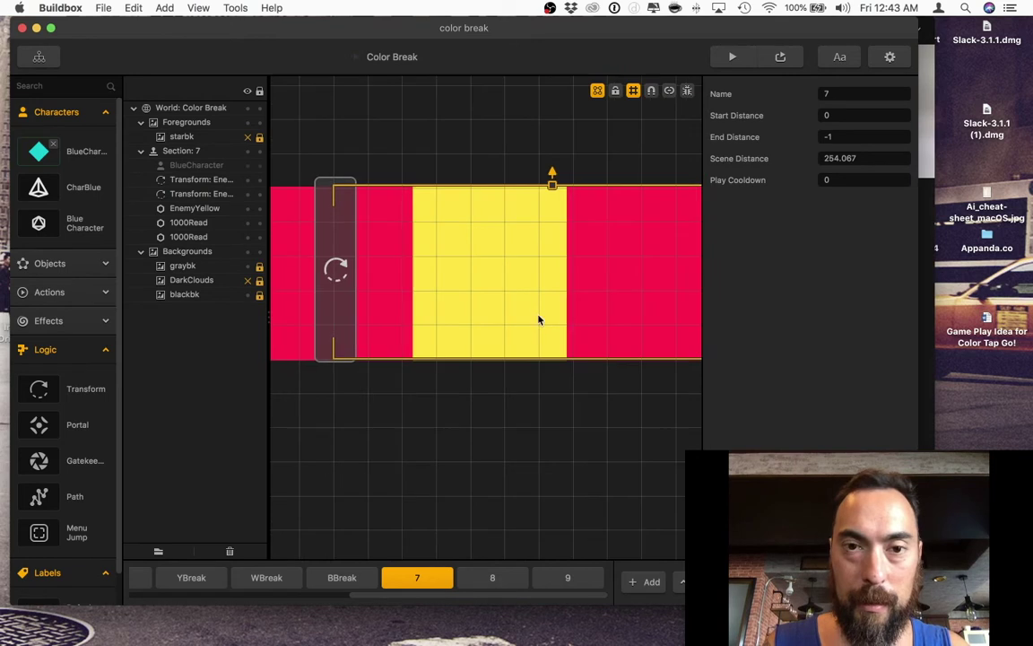
{"action": "left_click", "coordinate": [475, 583]}
{"action": "left_click", "coordinate": [578, 583]}
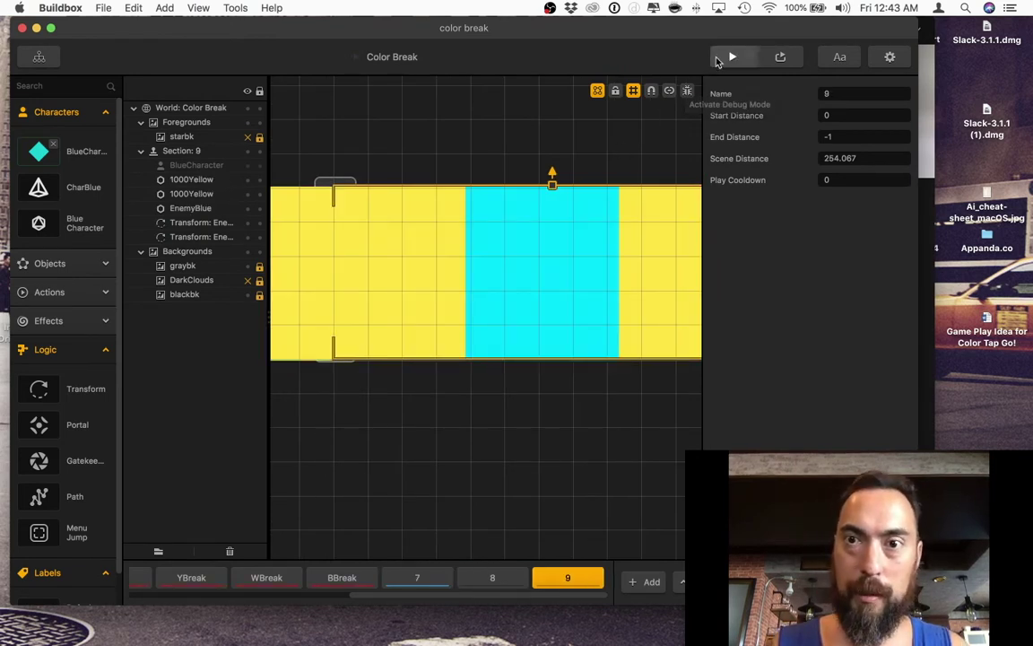
Preview the game with the stretched bar sections, start a round, and close the preview.
{"action": "left_click", "coordinate": [730, 58]}
{"action": "left_click", "coordinate": [528, 495]}
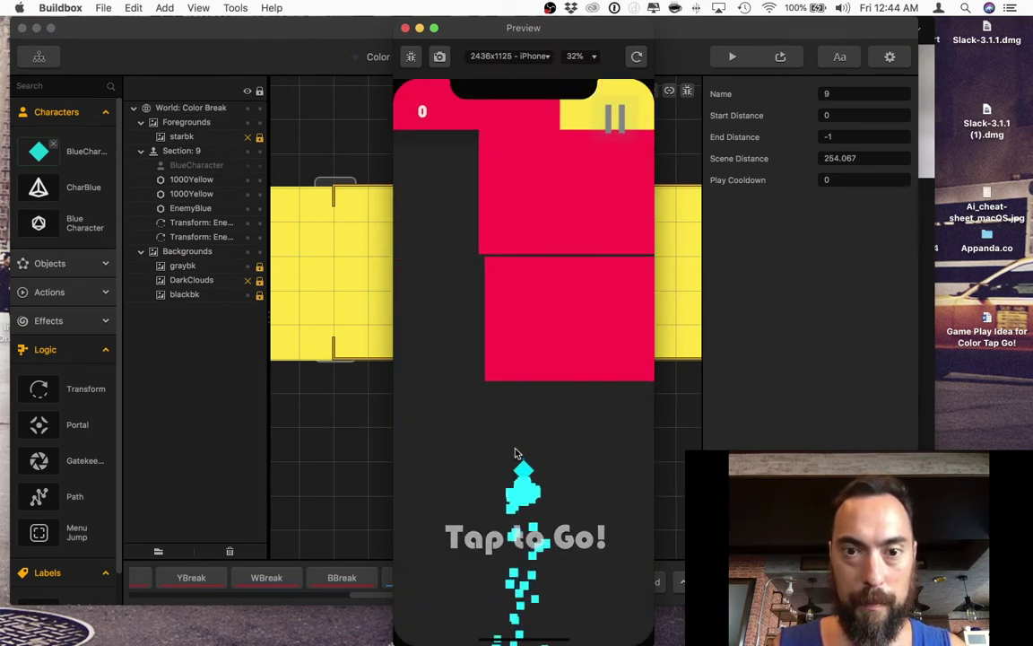
{"action": "left_click", "coordinate": [405, 27]}
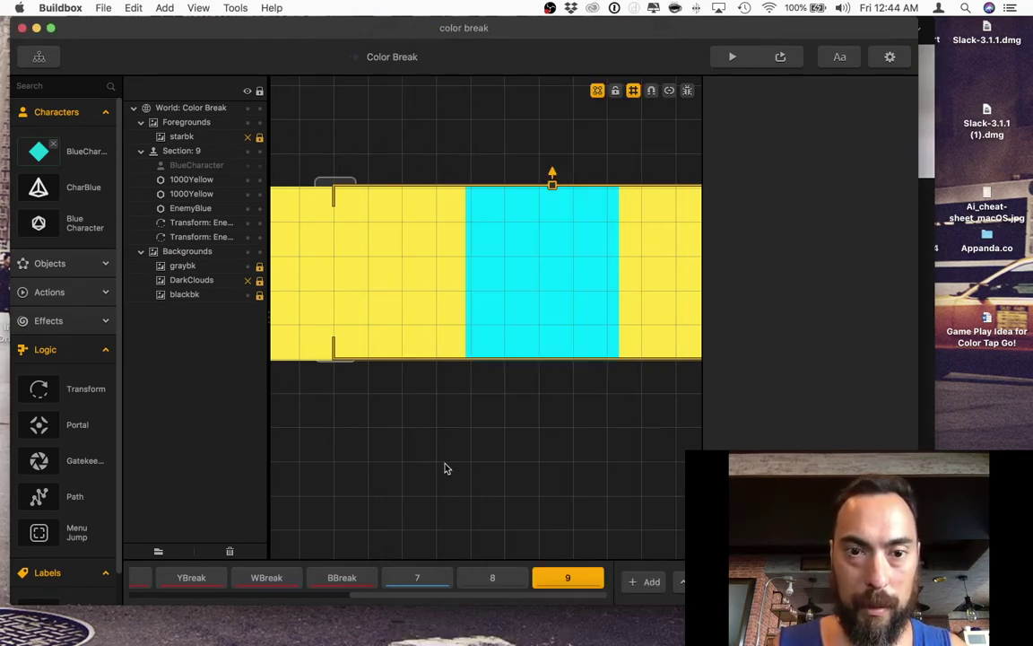
{"action": "scroll", "coordinate": [449, 467], "scroll_direction": "down", "scroll_amount": 3}
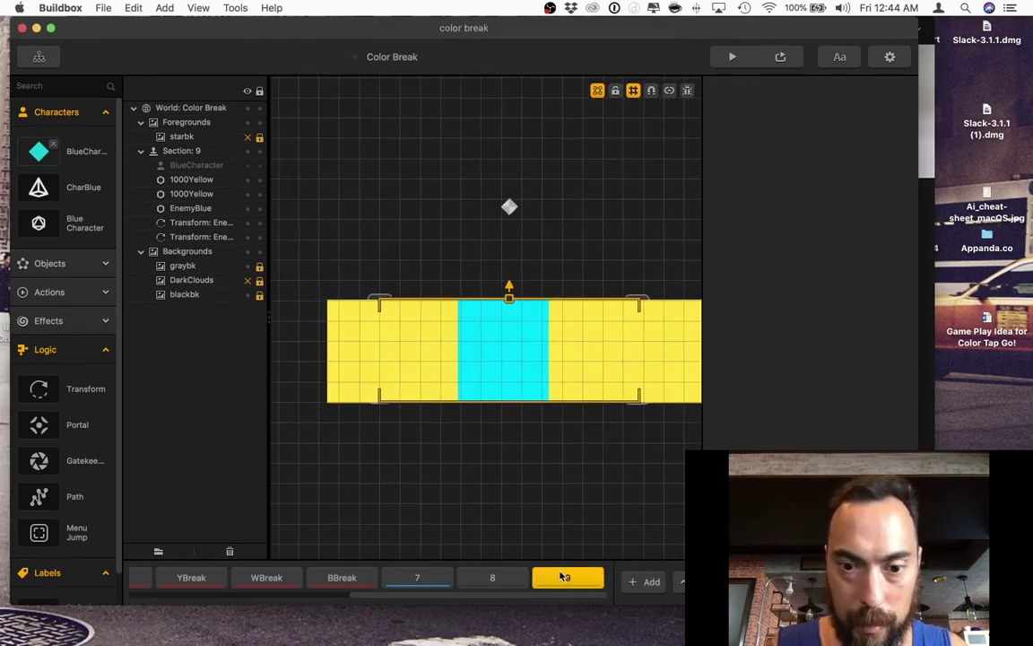
{"action": "left_click", "coordinate": [562, 578]}
{"action": "key", "text": "ctrl+Up"}
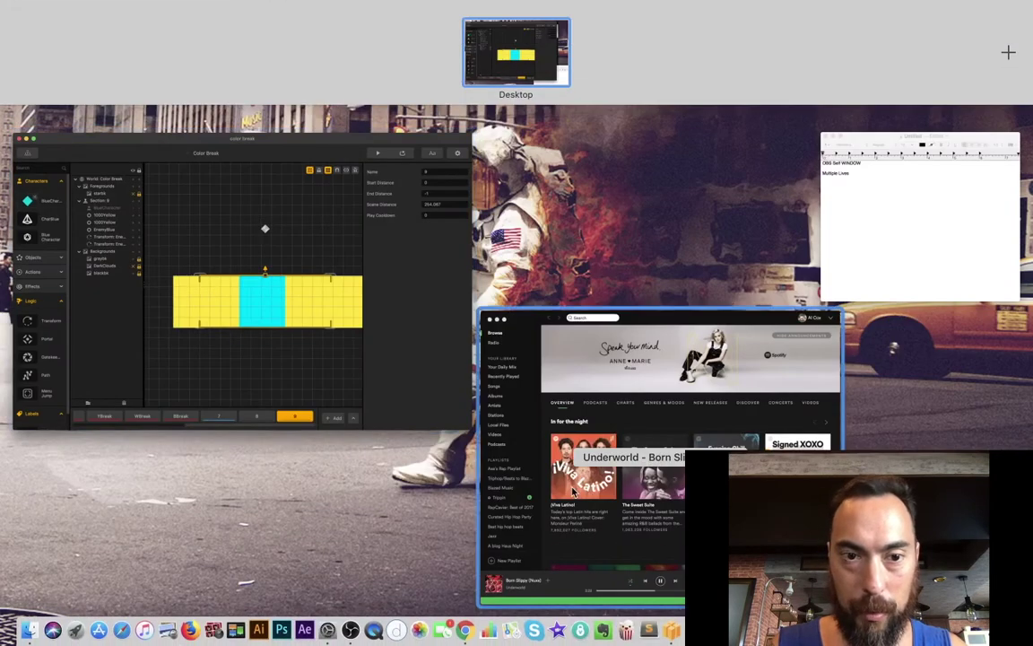
{"action": "left_click", "coordinate": [341, 392]}
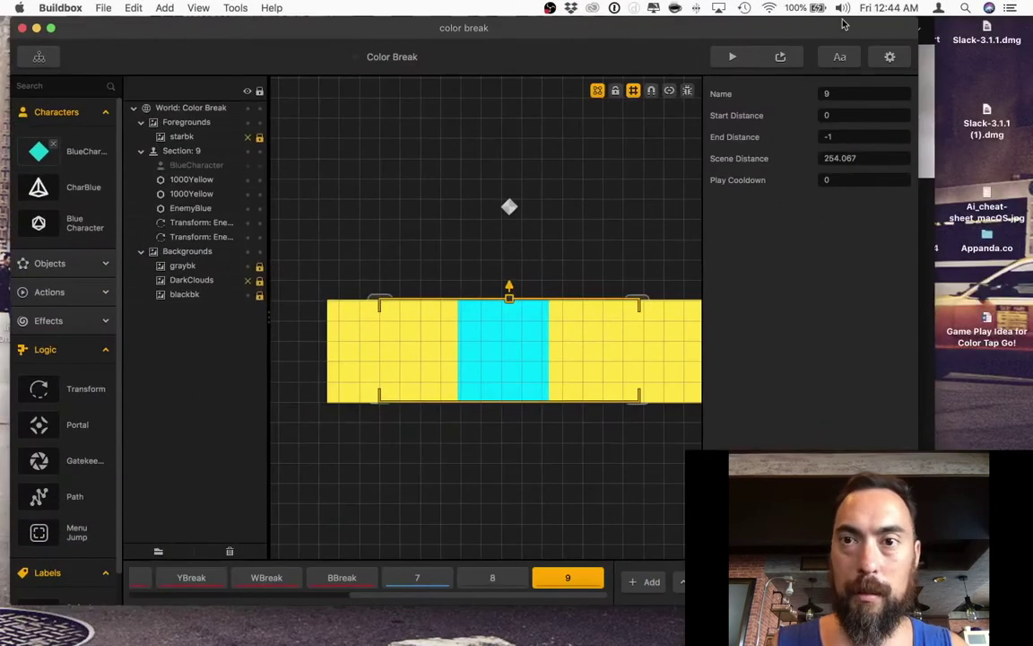
Preview the game, start a round, then reload the preview and start another round.
{"action": "left_click", "coordinate": [731, 59]}
{"action": "left_click", "coordinate": [574, 494]}
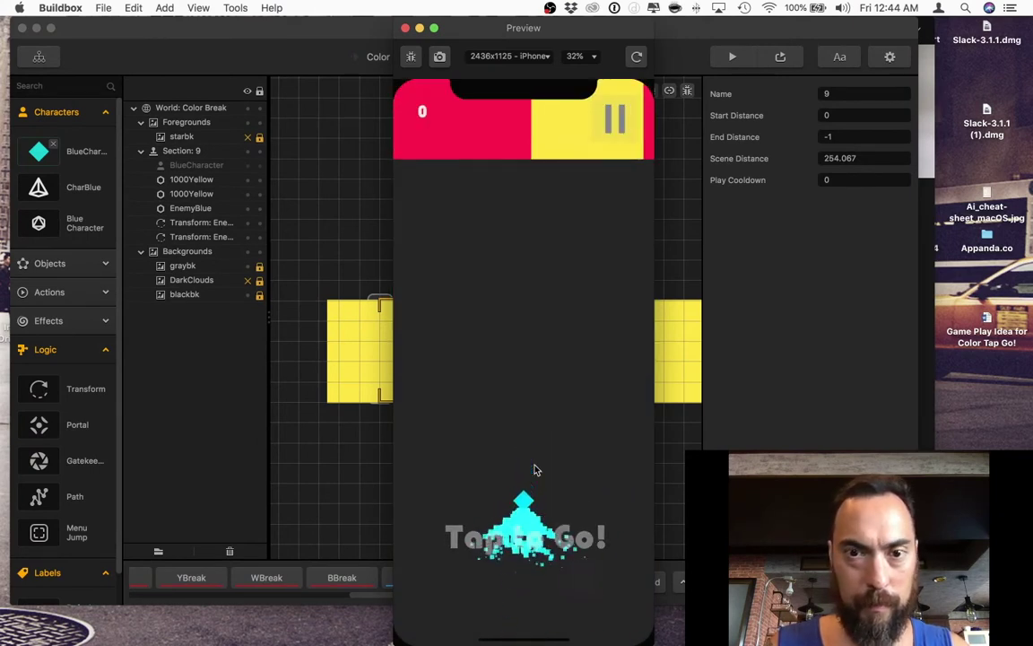
{"action": "left_click", "coordinate": [636, 57]}
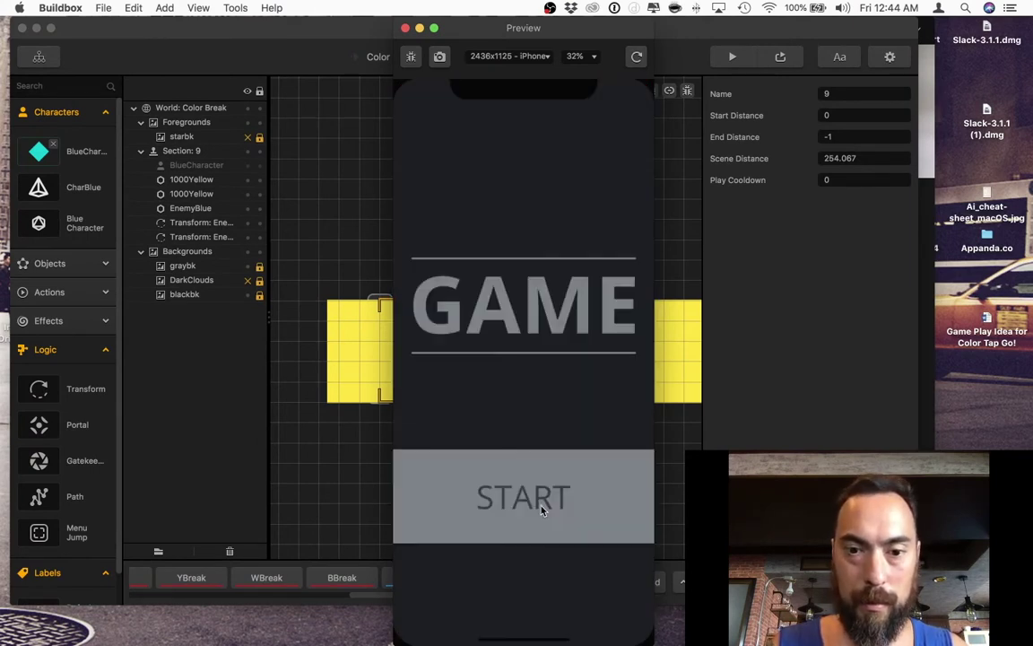
{"action": "left_click", "coordinate": [546, 496]}
{"action": "left_click", "coordinate": [549, 453]}
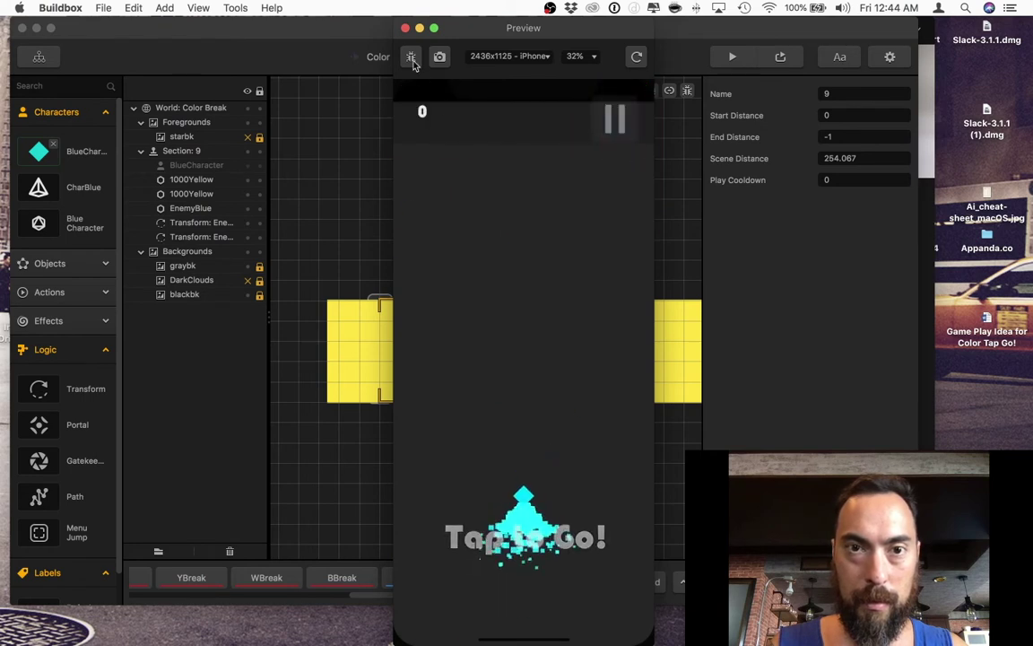
Show the collision shapes in the preview and play several rounds against the stretched bars.
{"action": "left_click", "coordinate": [411, 56]}
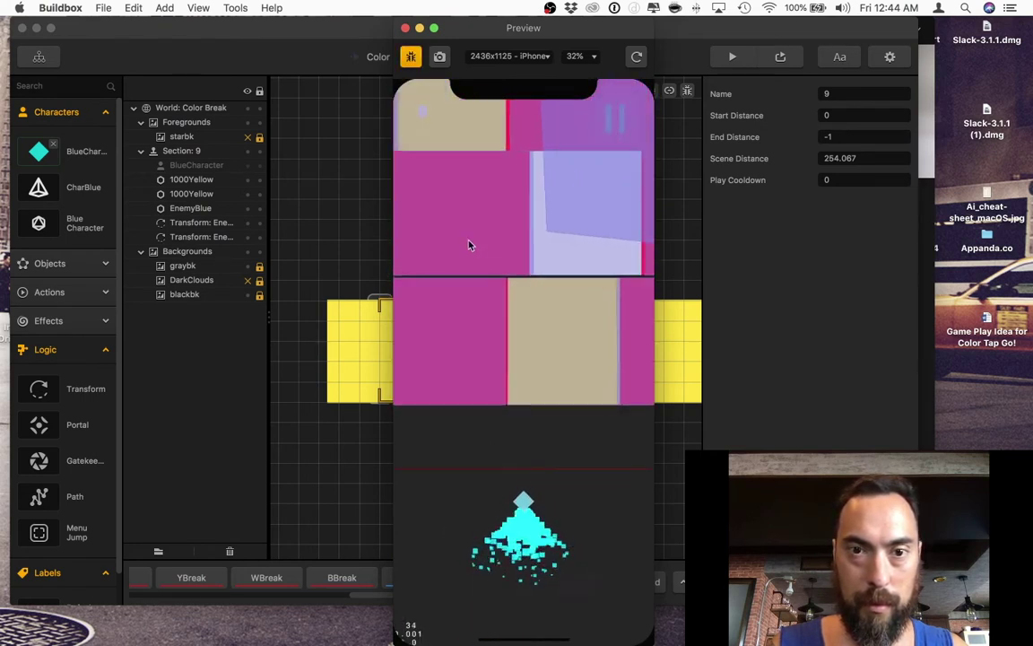
{"action": "left_click", "coordinate": [563, 462]}
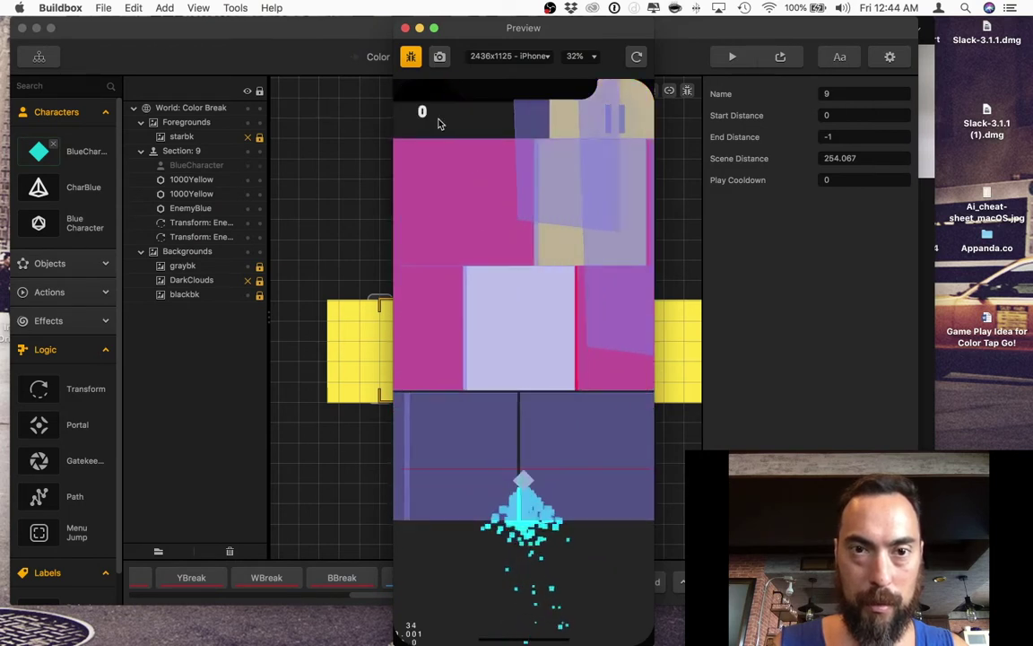
{"action": "left_click", "coordinate": [542, 438]}
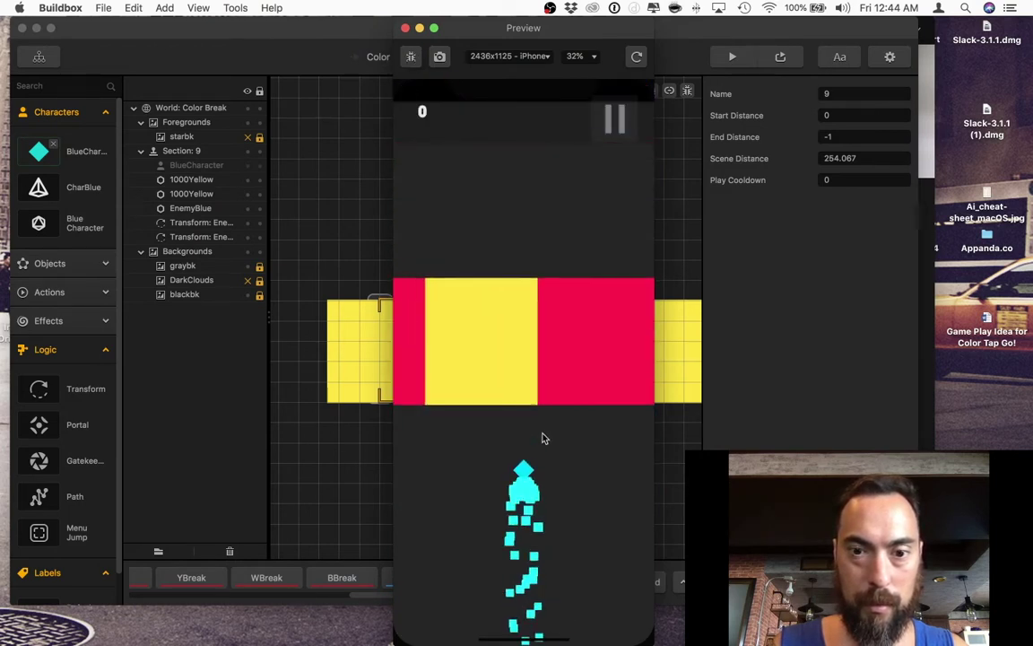
{"action": "left_click", "coordinate": [542, 439]}
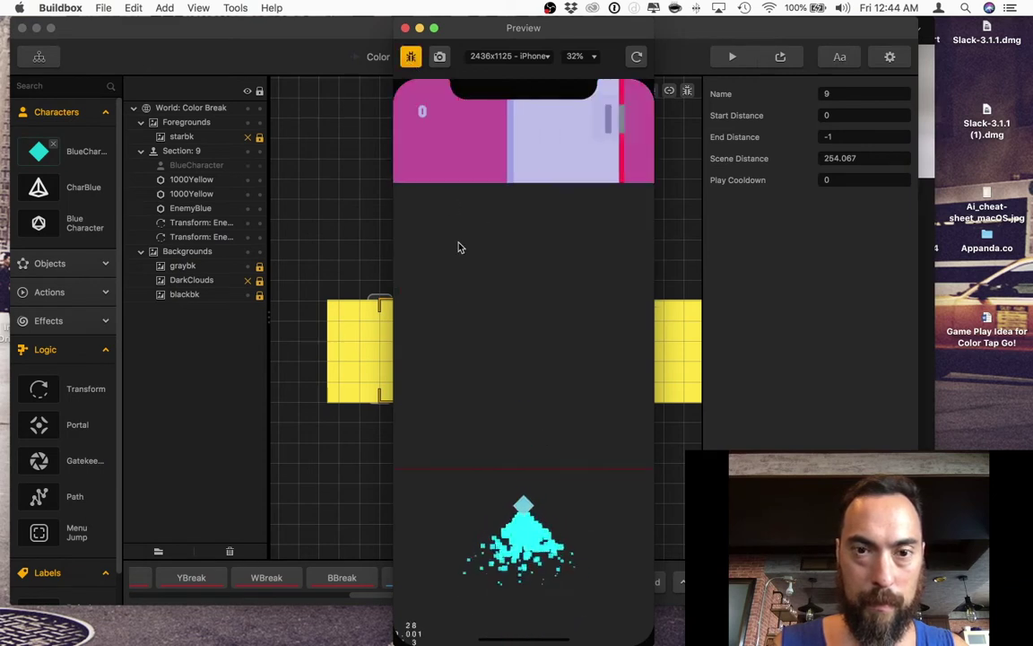
{"action": "left_click", "coordinate": [539, 409]}
{"action": "left_click", "coordinate": [540, 409]}
{"action": "left_click", "coordinate": [540, 409]}
Replay rounds with the collision display off and on again, close the preview, and save the project.
{"action": "left_click", "coordinate": [412, 57]}
{"action": "left_click", "coordinate": [509, 392]}
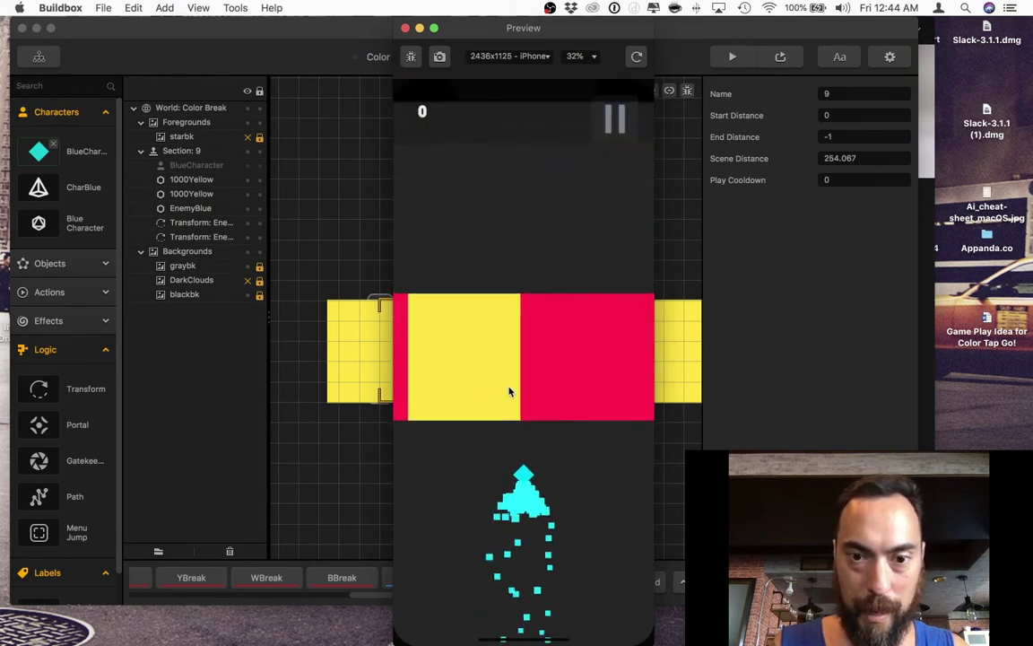
{"action": "left_click", "coordinate": [509, 392]}
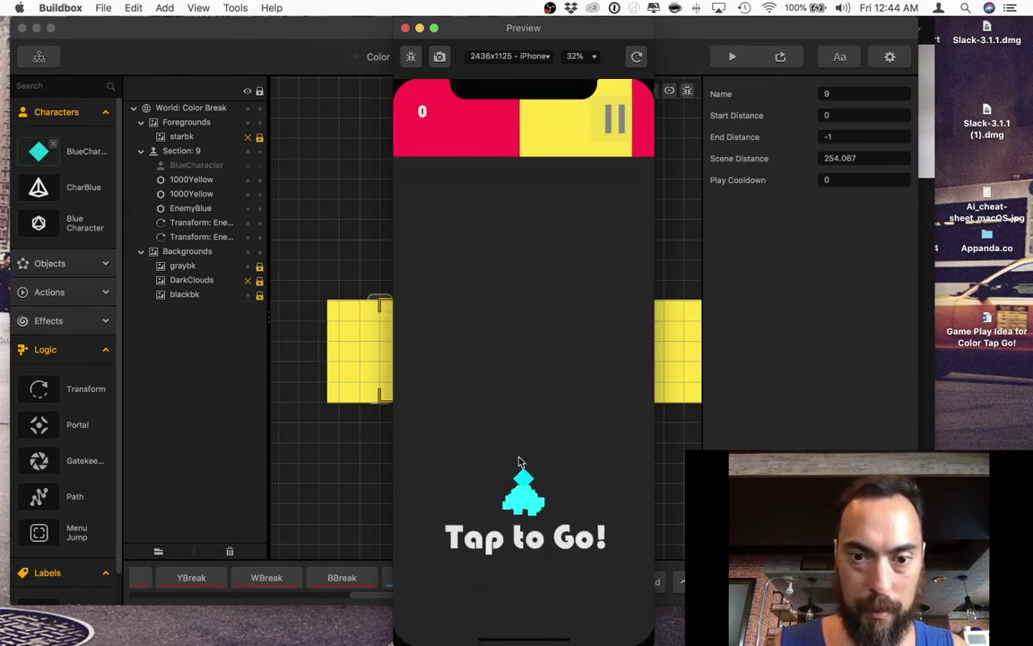
{"action": "left_click", "coordinate": [526, 485]}
{"action": "left_click", "coordinate": [411, 55]}
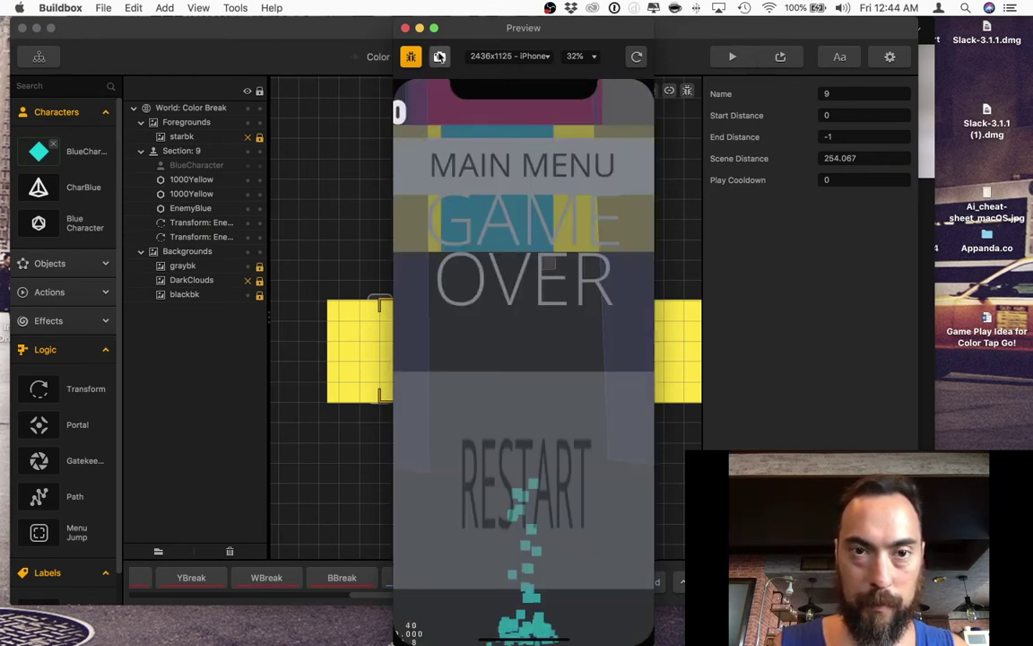
{"action": "left_click", "coordinate": [406, 29]}
{"action": "key", "text": "super+s"}
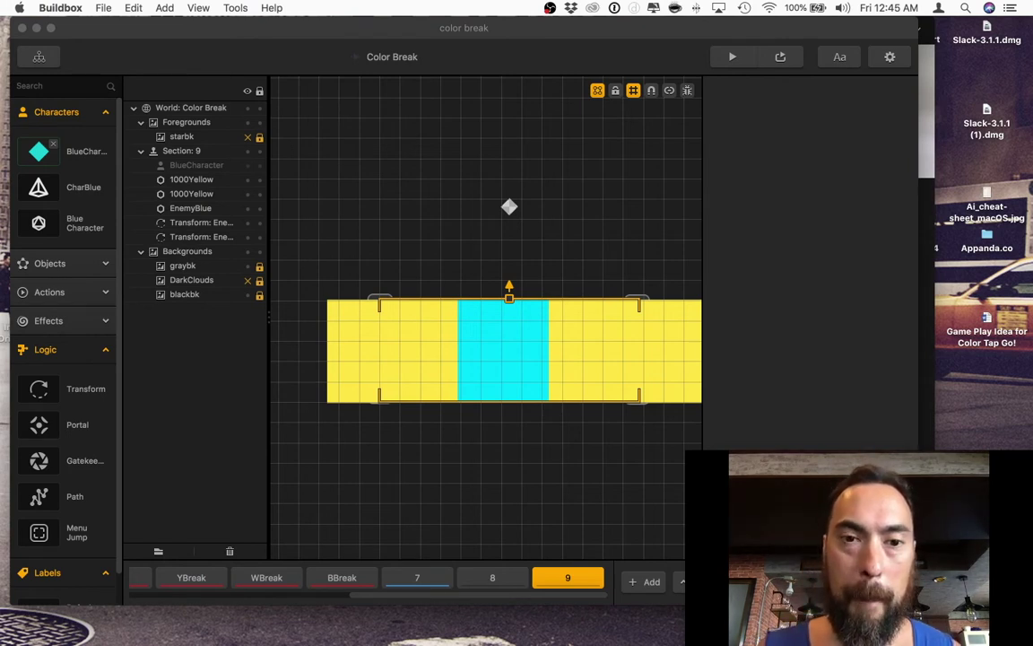
Show the collision shapes in the scene and compare how they cover the bars in sections 9, 8, 7 and BBreak.
{"action": "left_click", "coordinate": [687, 90]}
{"action": "scroll", "coordinate": [493, 424], "scroll_direction": "down", "scroll_amount": 5}
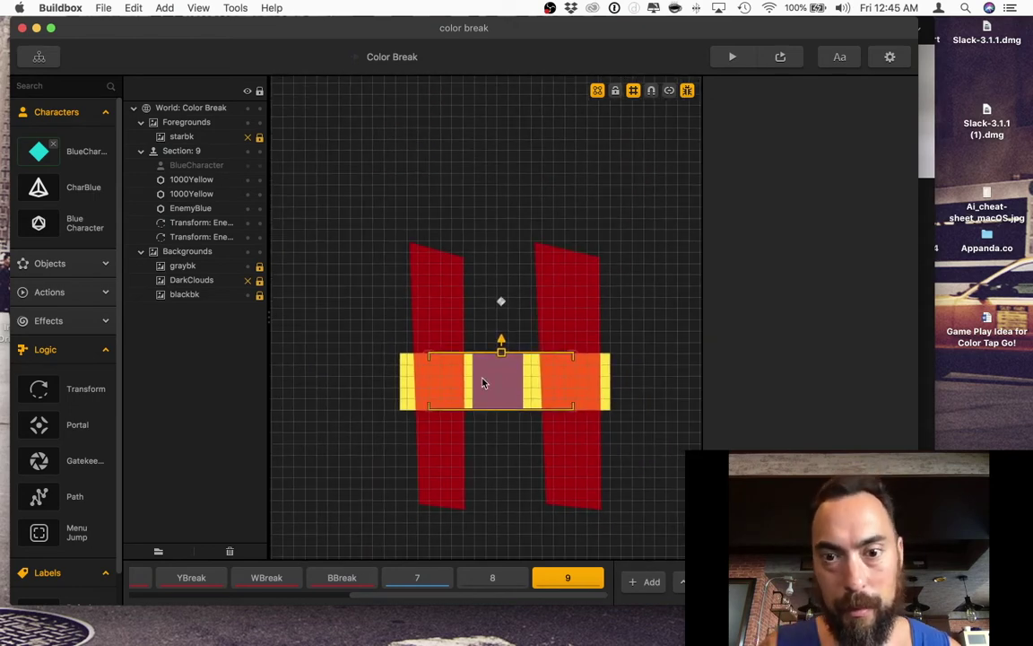
{"action": "left_click", "coordinate": [489, 581]}
{"action": "left_click", "coordinate": [574, 579]}
{"action": "left_click", "coordinate": [418, 579]}
{"action": "left_click", "coordinate": [565, 580]}
{"action": "left_click", "coordinate": [349, 579]}
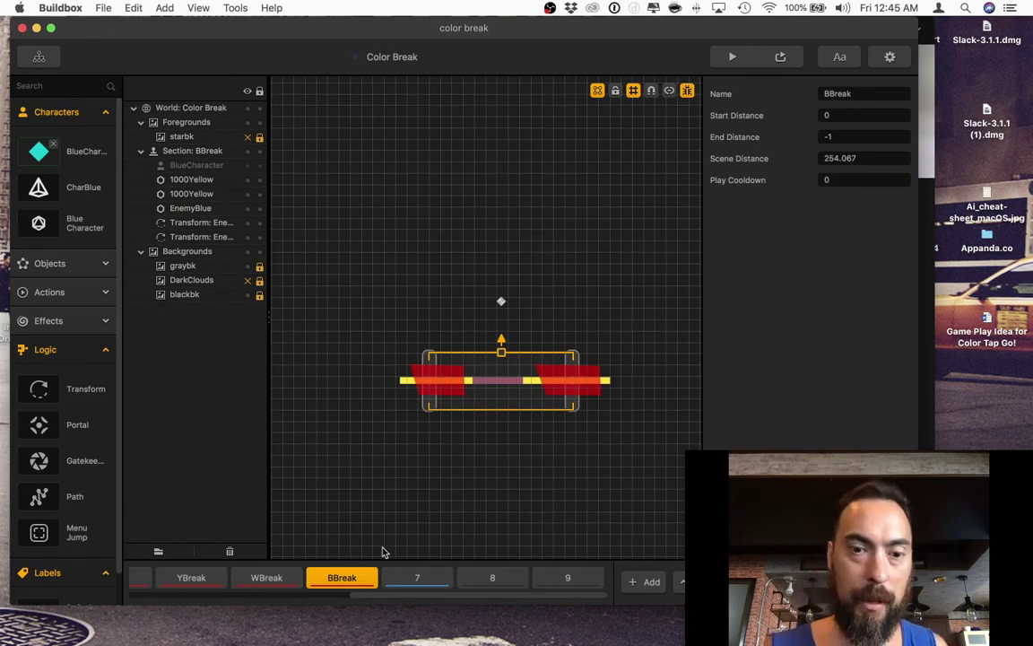
Reshape the 1000Yellow object's collision polygon by moving its four points roughly onto the corners of the yellow bar.
{"action": "left_click", "coordinate": [89, 291]}
{"action": "left_click", "coordinate": [90, 263]}
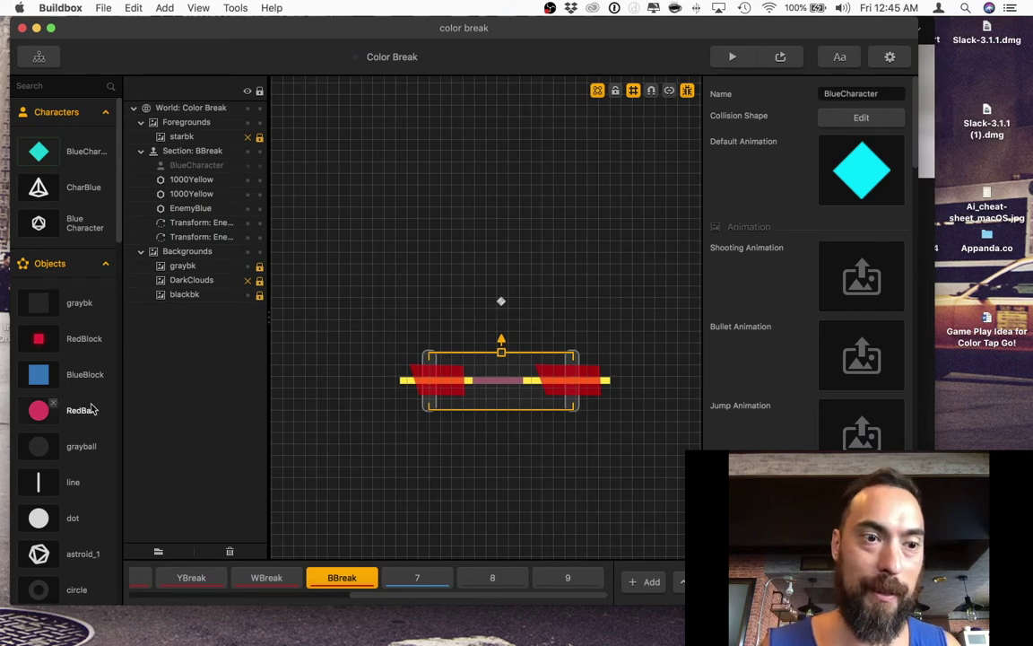
{"action": "scroll", "coordinate": [93, 410], "scroll_direction": "down", "scroll_amount": 5}
{"action": "left_click", "coordinate": [405, 382]}
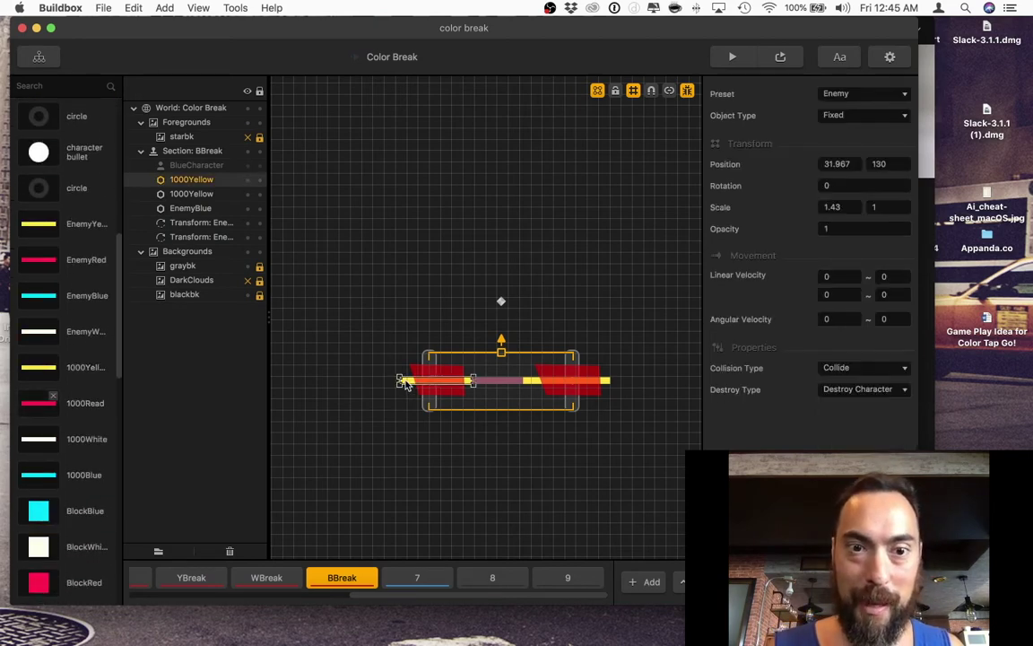
{"action": "left_click", "coordinate": [88, 369]}
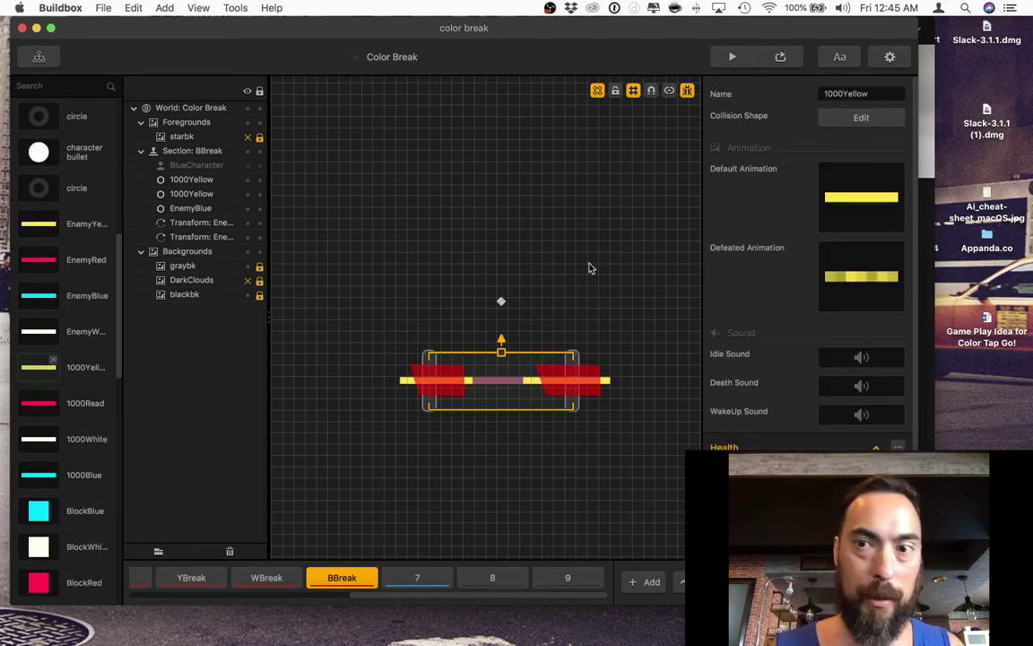
{"action": "left_click", "coordinate": [873, 120]}
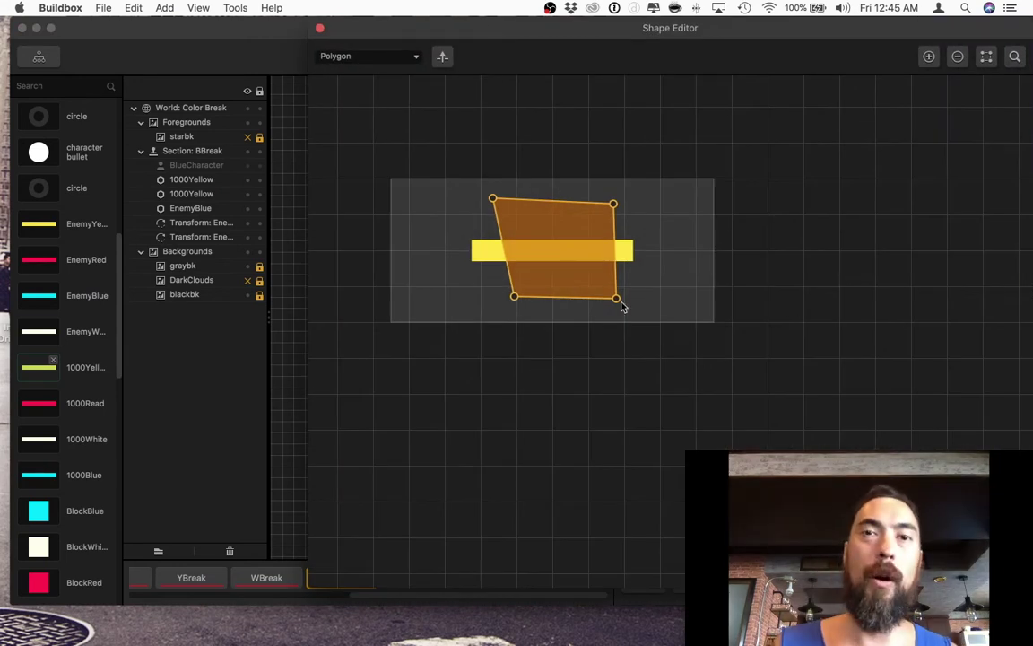
{"action": "left_click_drag", "start_coordinate": [514, 297], "coordinate": [475, 267]}
{"action": "left_click_drag", "start_coordinate": [617, 298], "coordinate": [633, 263]}
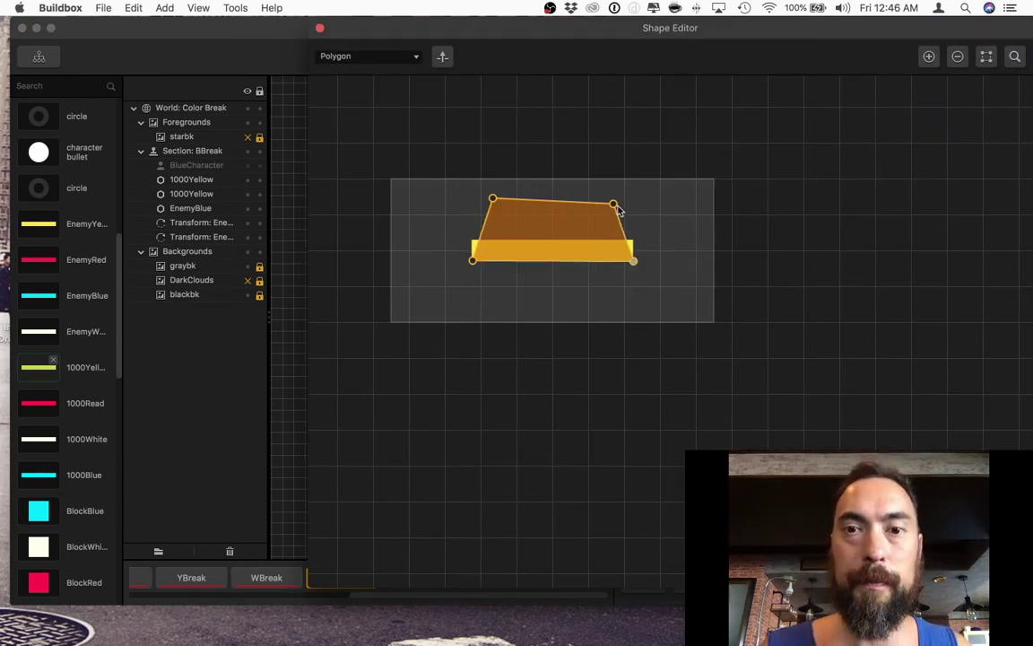
{"action": "left_click_drag", "start_coordinate": [616, 205], "coordinate": [636, 249]}
{"action": "left_click_drag", "start_coordinate": [492, 200], "coordinate": [468, 246]}
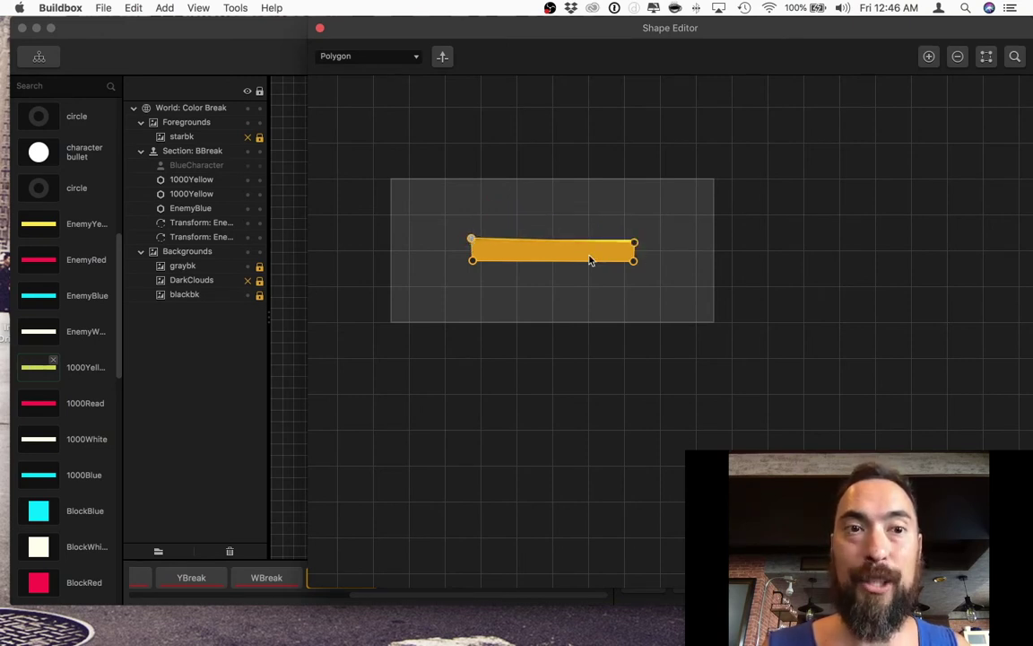
{"action": "left_click", "coordinate": [319, 28]}
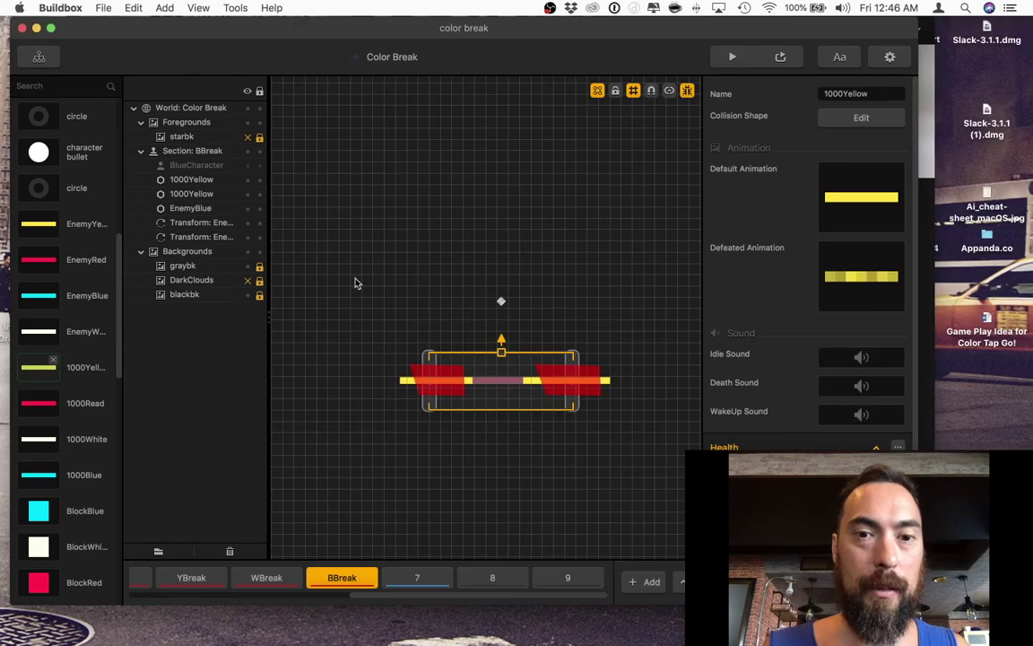
Inspect the 1000Yellow object's default animation in the Animation Editor, then close it.
{"action": "mouse_move", "coordinate": [881, 199]}
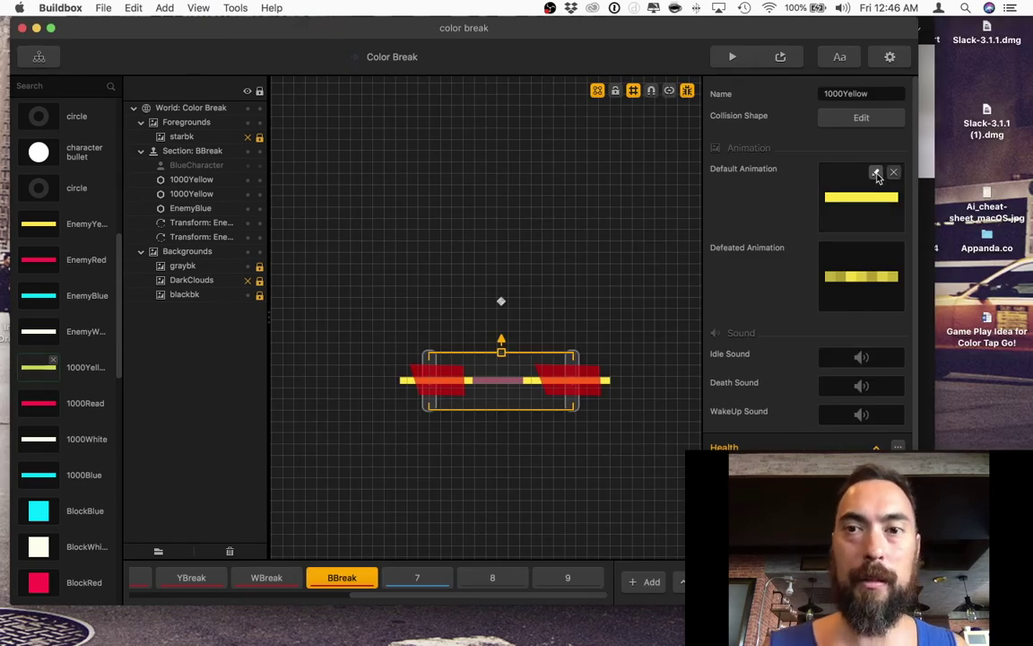
{"action": "left_click", "coordinate": [876, 174]}
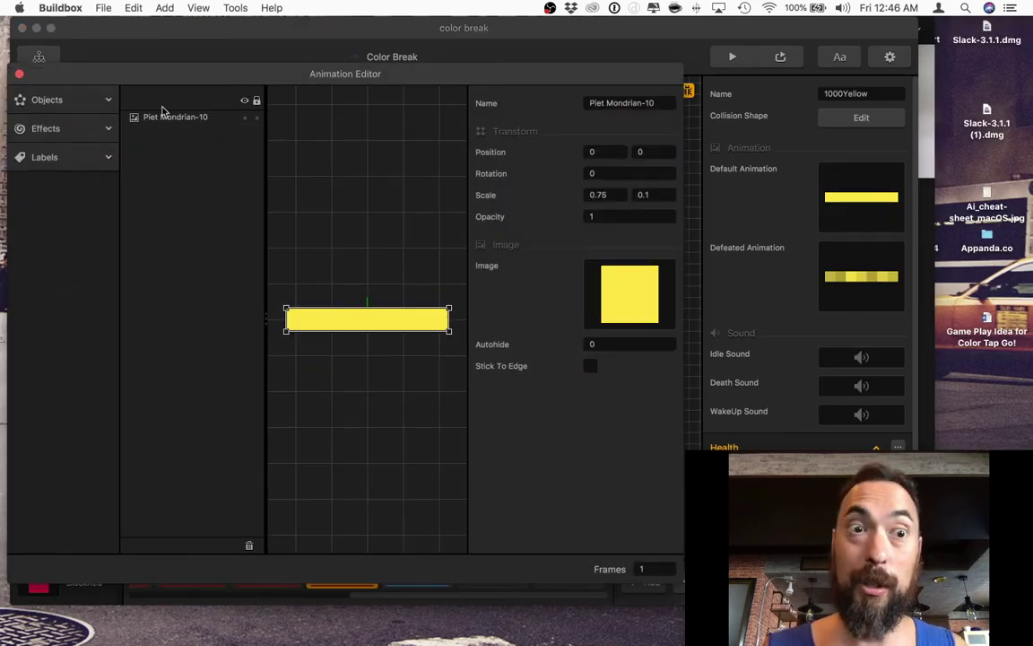
{"action": "left_click", "coordinate": [19, 76]}
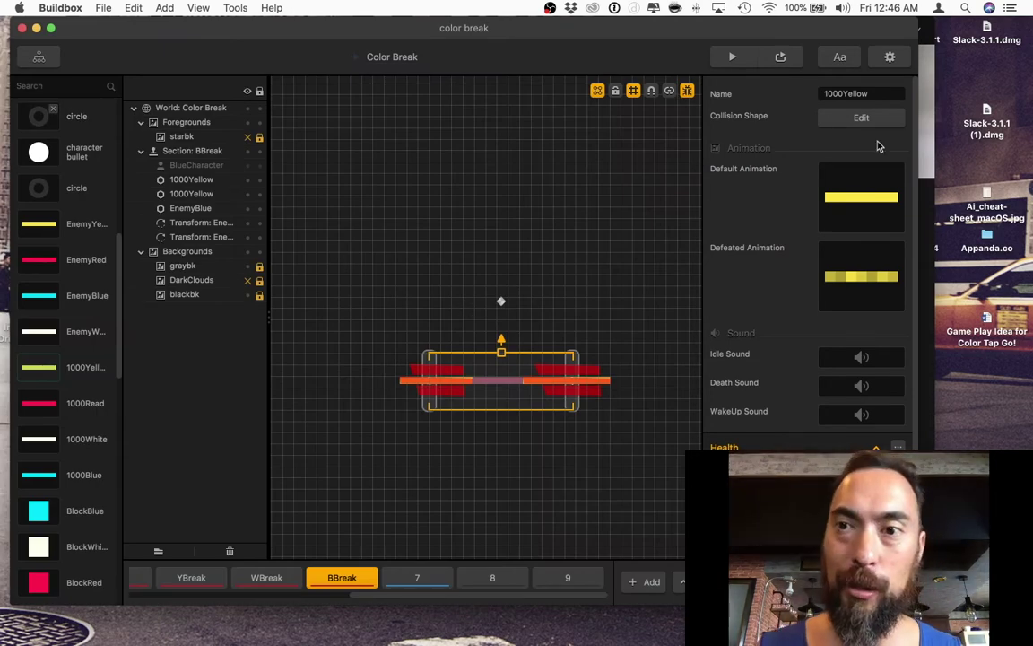
Refine the 1000Yellow collision polygon up close so all four points sit on the yellow bar's corners, and save the project.
{"action": "left_click", "coordinate": [861, 117]}
{"action": "scroll", "coordinate": [578, 288], "scroll_direction": "up", "scroll_amount": 5}
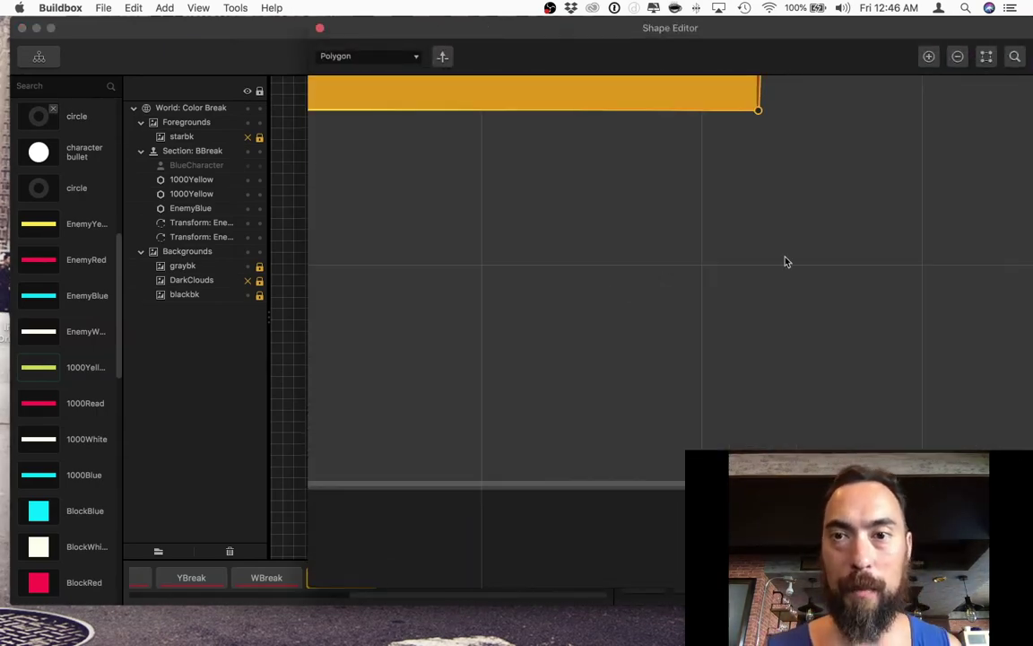
{"action": "left_click_drag", "start_coordinate": [783, 241], "coordinate": [795, 448]}
{"action": "left_click_drag", "start_coordinate": [773, 316], "coordinate": [768, 317]}
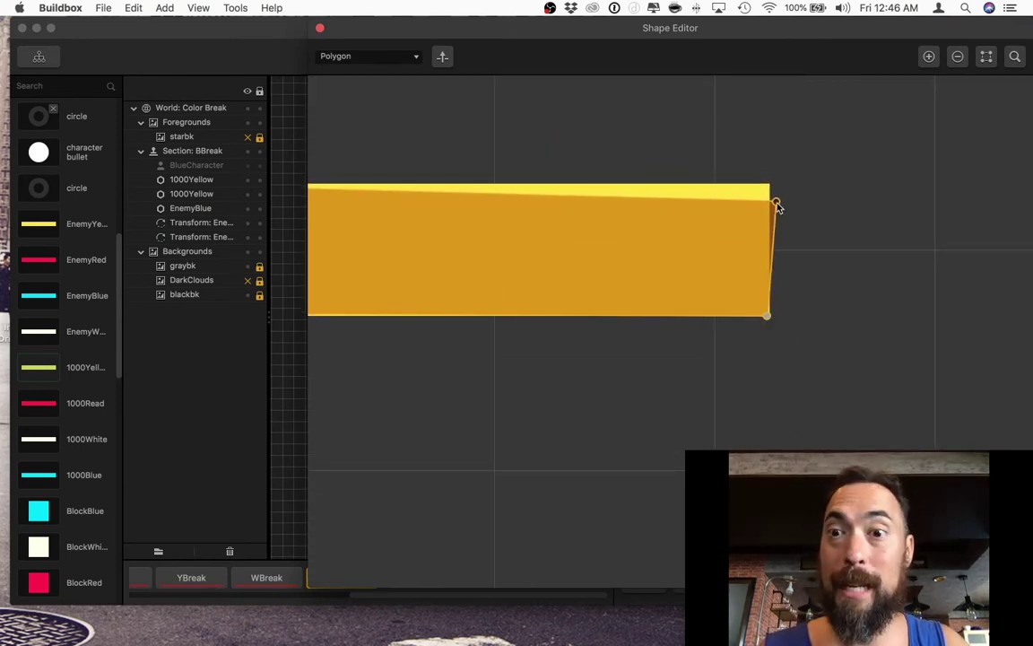
{"action": "left_click_drag", "start_coordinate": [777, 205], "coordinate": [767, 184]}
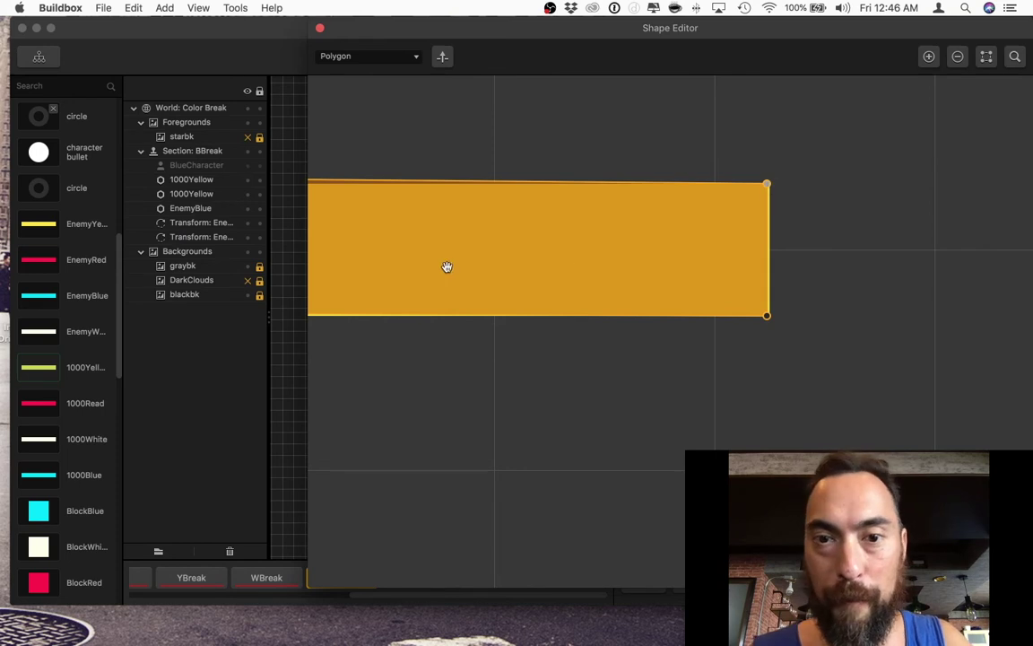
{"action": "left_click_drag", "start_coordinate": [445, 267], "coordinate": [907, 295]}
{"action": "left_click_drag", "start_coordinate": [494, 304], "coordinate": [789, 297]}
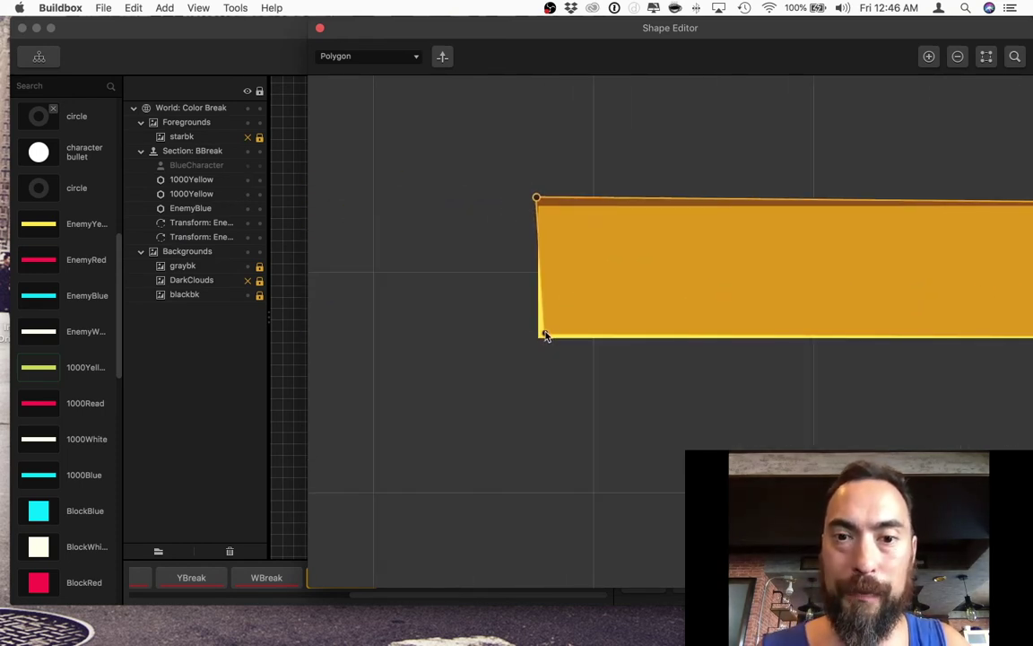
{"action": "left_click_drag", "start_coordinate": [545, 335], "coordinate": [539, 342]}
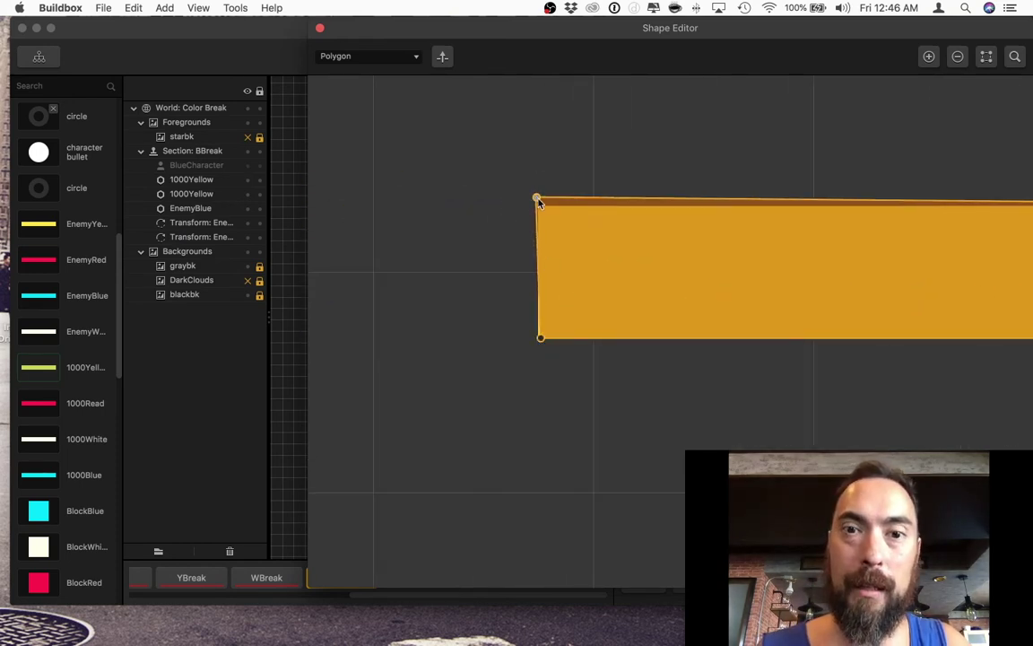
{"action": "left_click_drag", "start_coordinate": [538, 201], "coordinate": [541, 207]}
{"action": "left_click", "coordinate": [319, 28]}
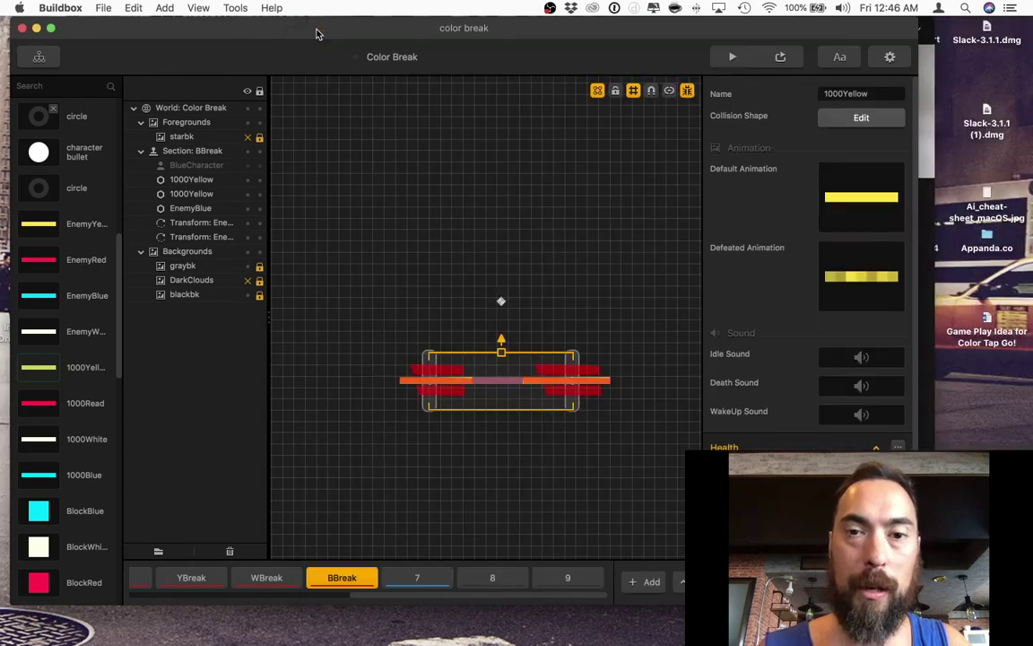
{"action": "key", "text": "super+s"}
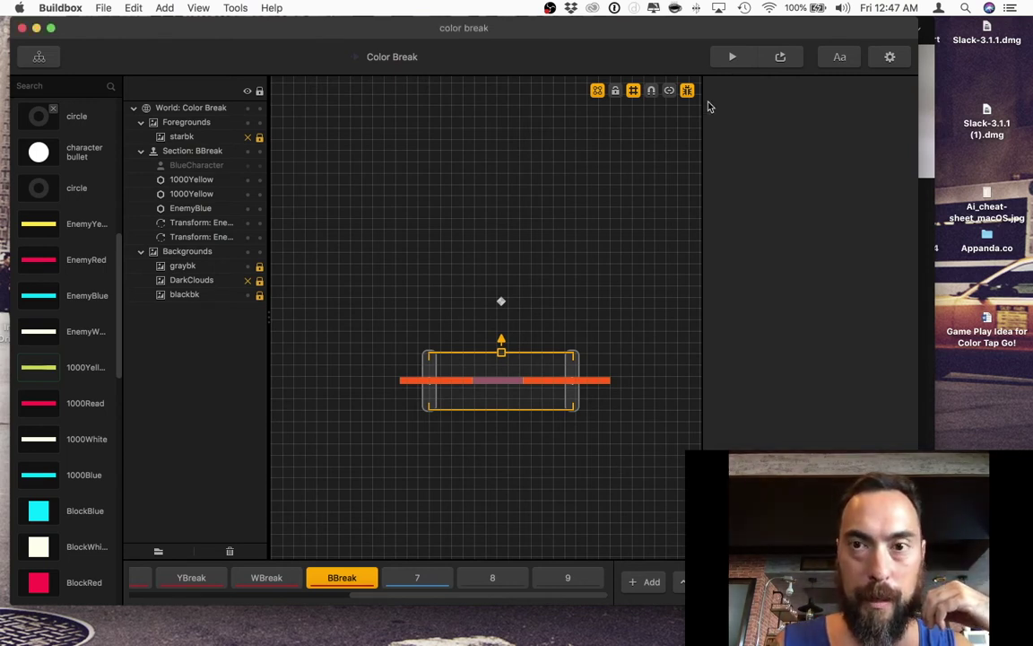
Preview a round with the corrected collision shapes shown, hide them to keep playing, and close the preview.
{"action": "left_click", "coordinate": [732, 57]}
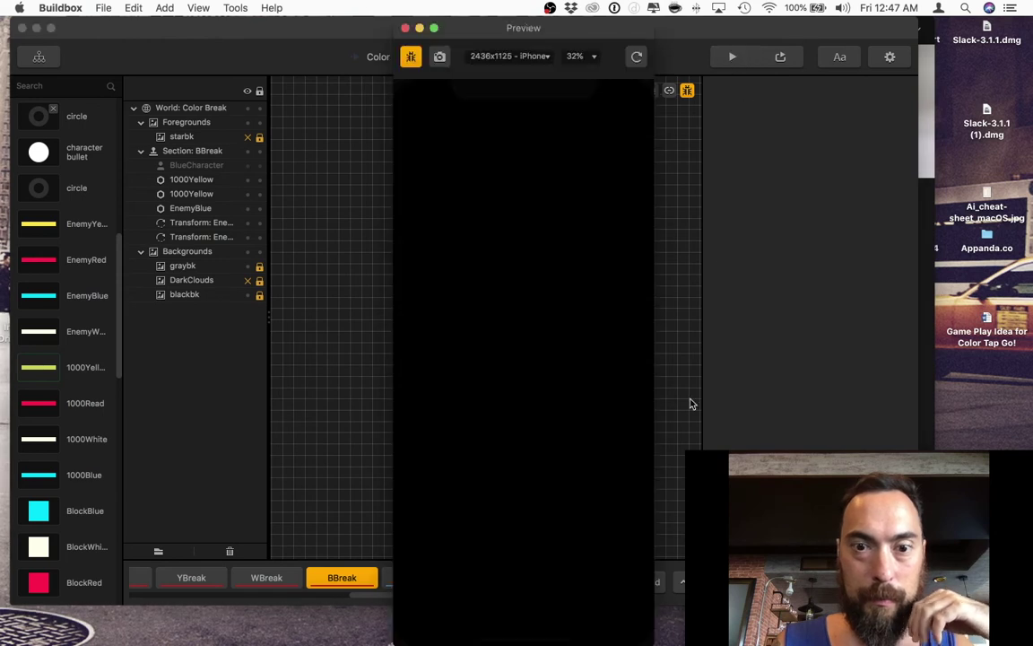
{"action": "left_click", "coordinate": [545, 543]}
{"action": "left_click", "coordinate": [553, 522]}
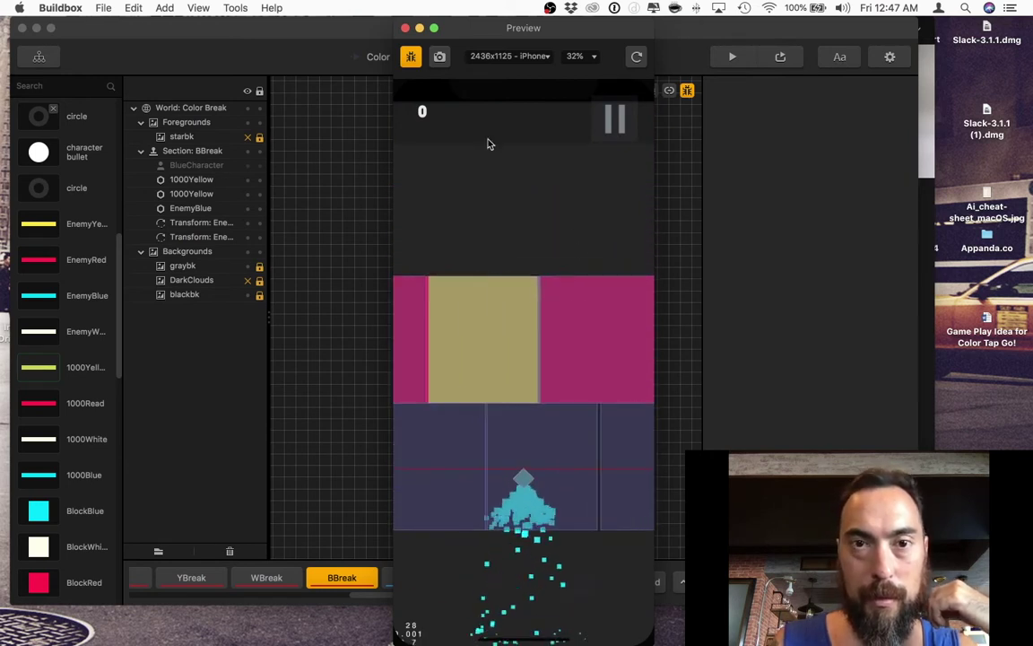
{"action": "left_click", "coordinate": [411, 57]}
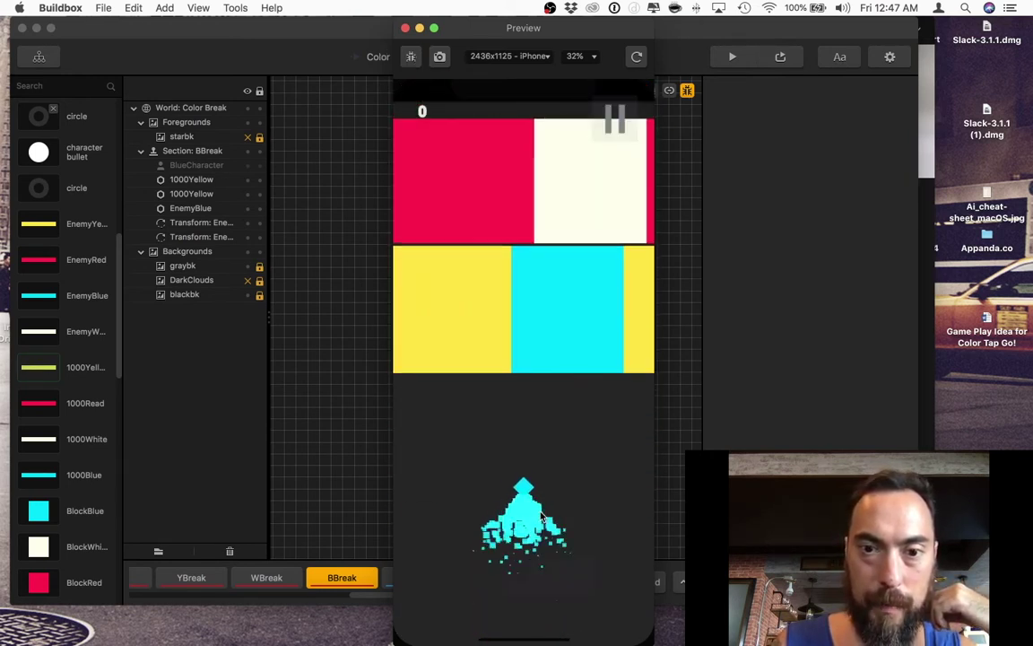
{"action": "left_click", "coordinate": [406, 28]}
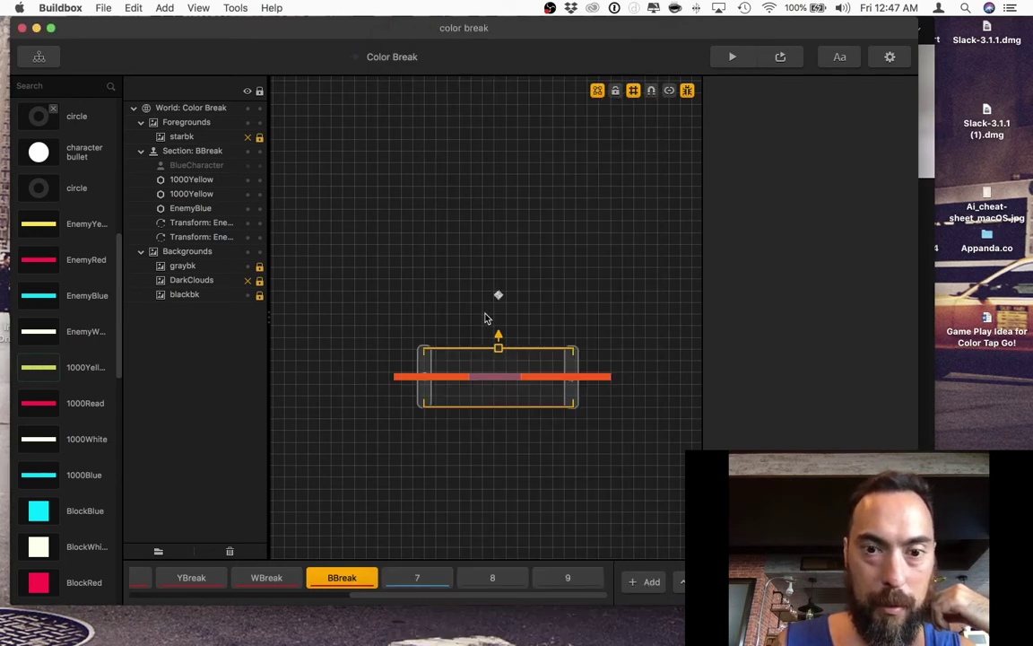
Switch to Spotify, skip to the next track, and close its window to return to the color break project.
{"action": "left_click", "coordinate": [499, 376]}
{"action": "mouse_move", "coordinate": [695, 632]}
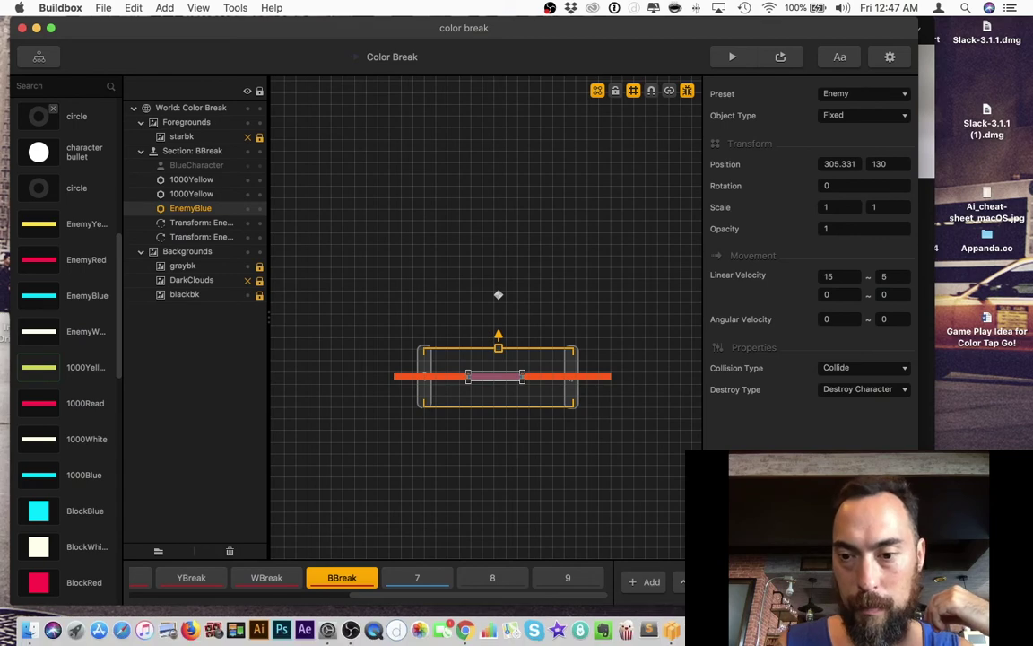
{"action": "left_click", "coordinate": [603, 631]}
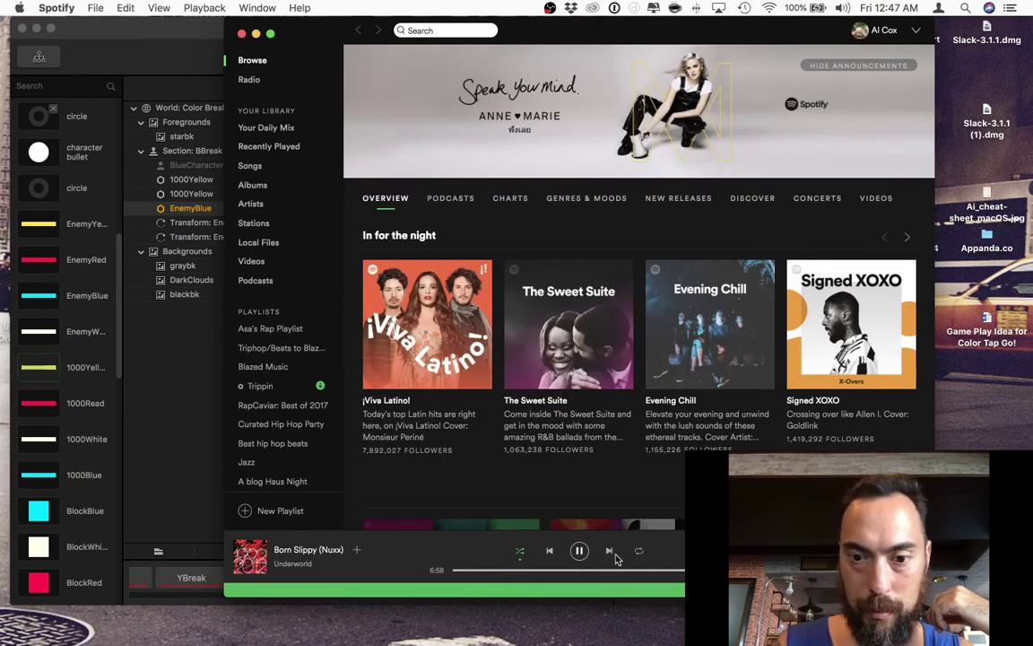
{"action": "left_click", "coordinate": [610, 552]}
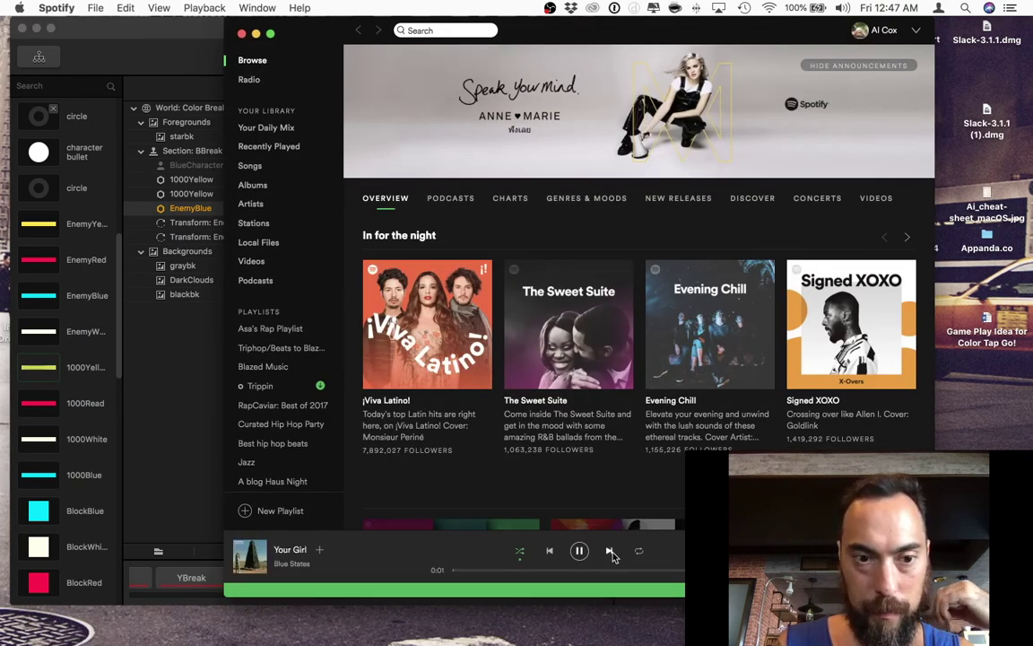
{"action": "scroll", "coordinate": [530, 413], "scroll_direction": "down", "scroll_amount": 3}
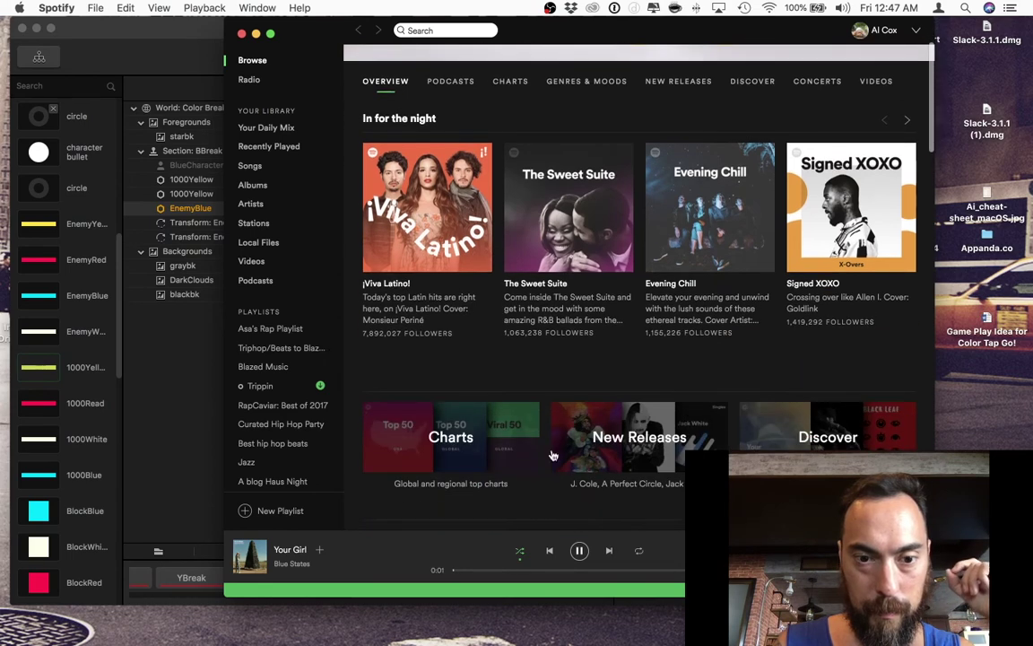
{"action": "left_click", "coordinate": [257, 35]}
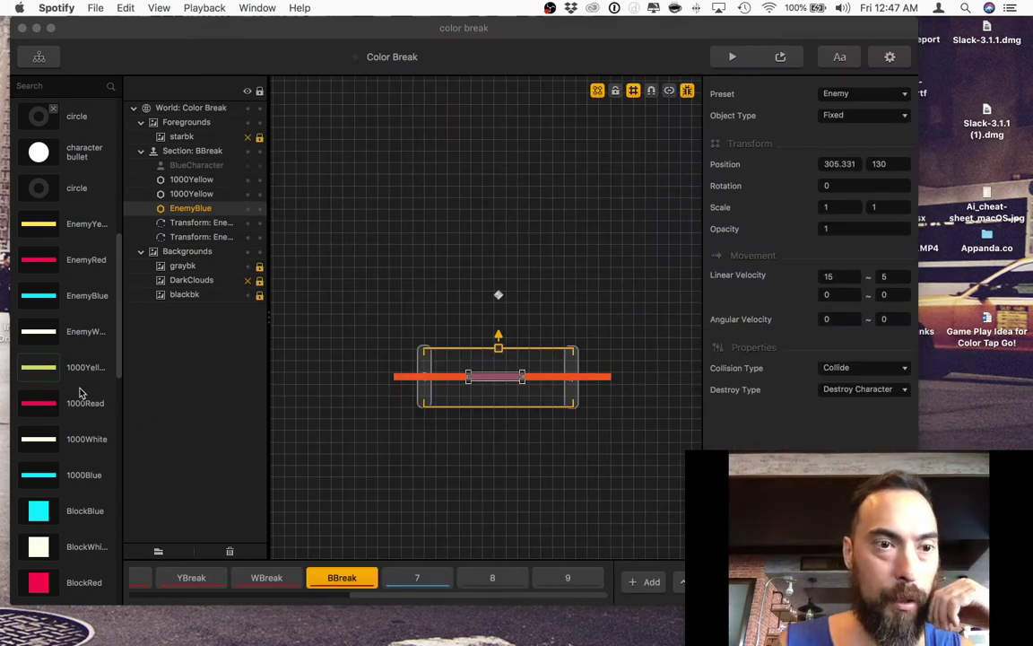
Compare the animation, sound, damage and health settings of the EnemyBlue and 1000Yellow objects.
{"action": "left_click", "coordinate": [70, 300]}
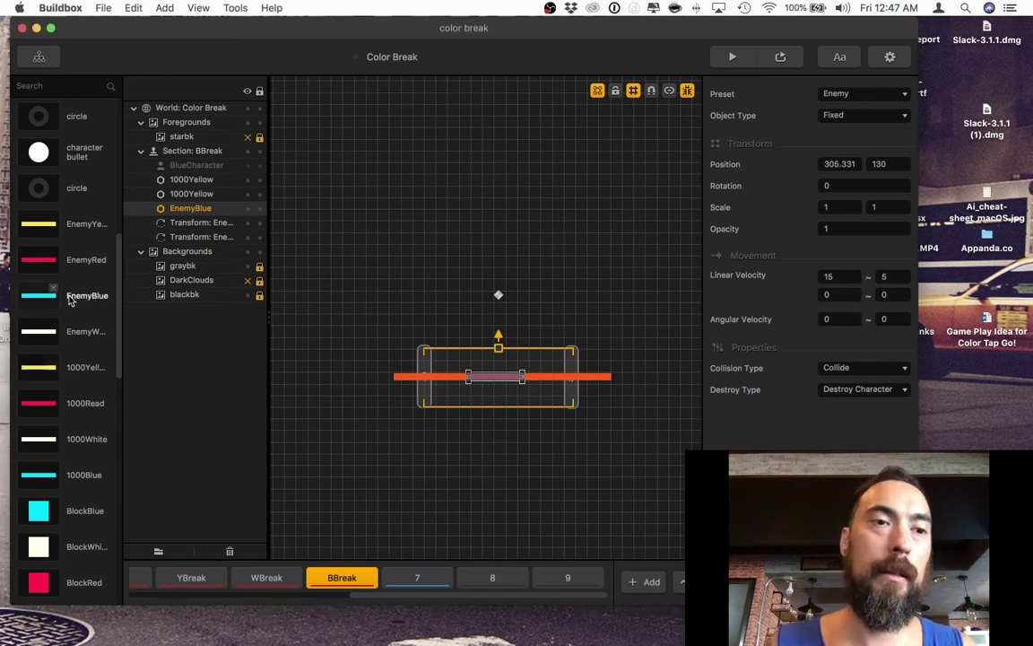
{"action": "scroll", "coordinate": [807, 269], "scroll_direction": "down", "scroll_amount": 3}
{"action": "scroll", "coordinate": [808, 269], "scroll_direction": "down", "scroll_amount": 3}
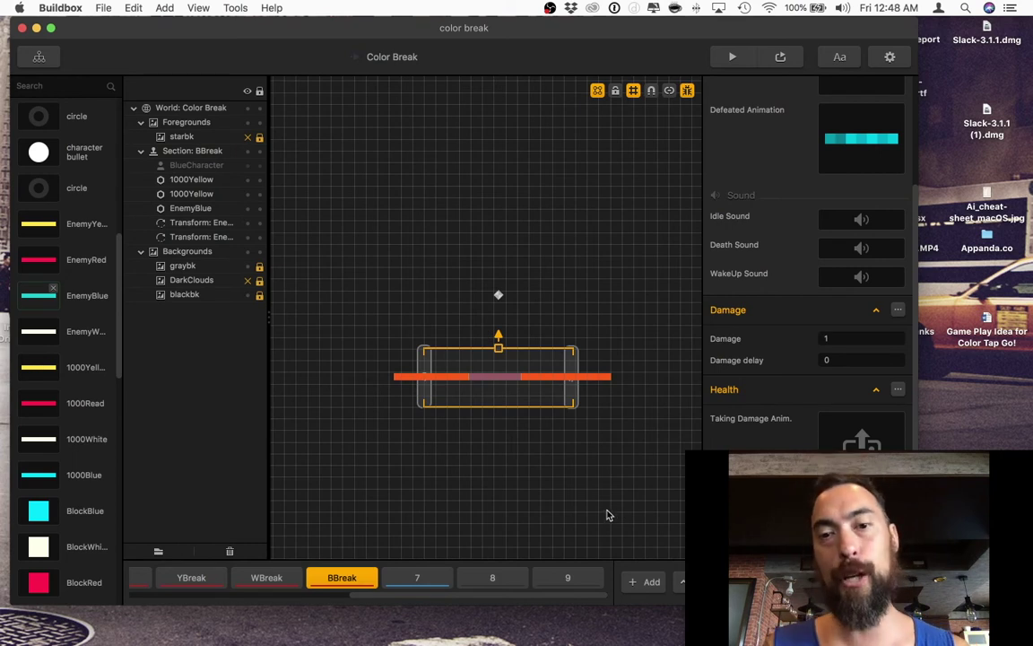
{"action": "left_click", "coordinate": [521, 443]}
{"action": "left_click", "coordinate": [544, 378]}
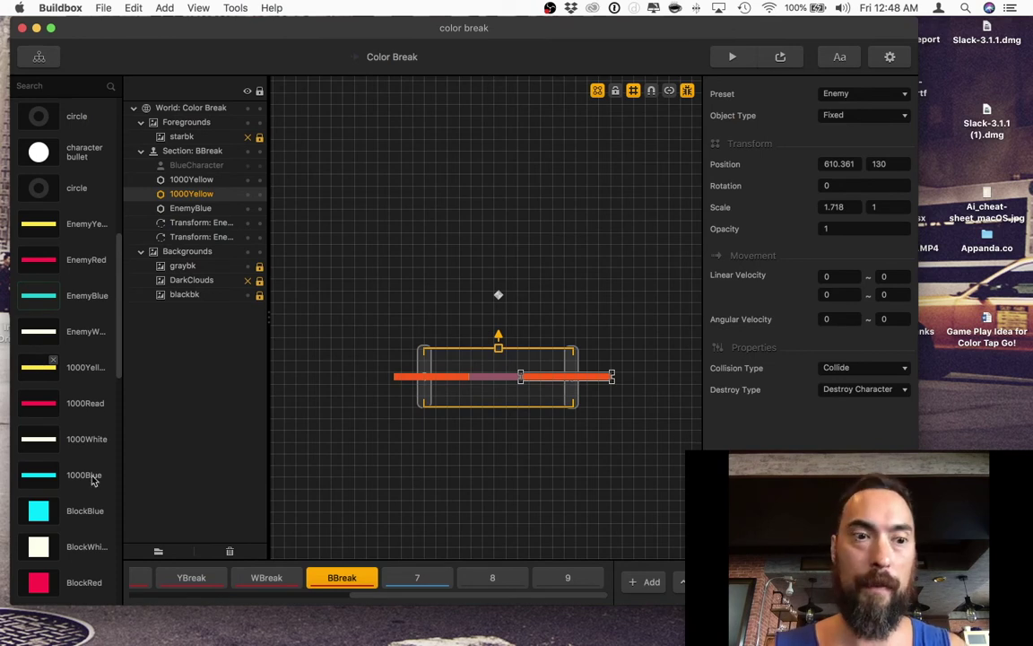
{"action": "left_click", "coordinate": [75, 369]}
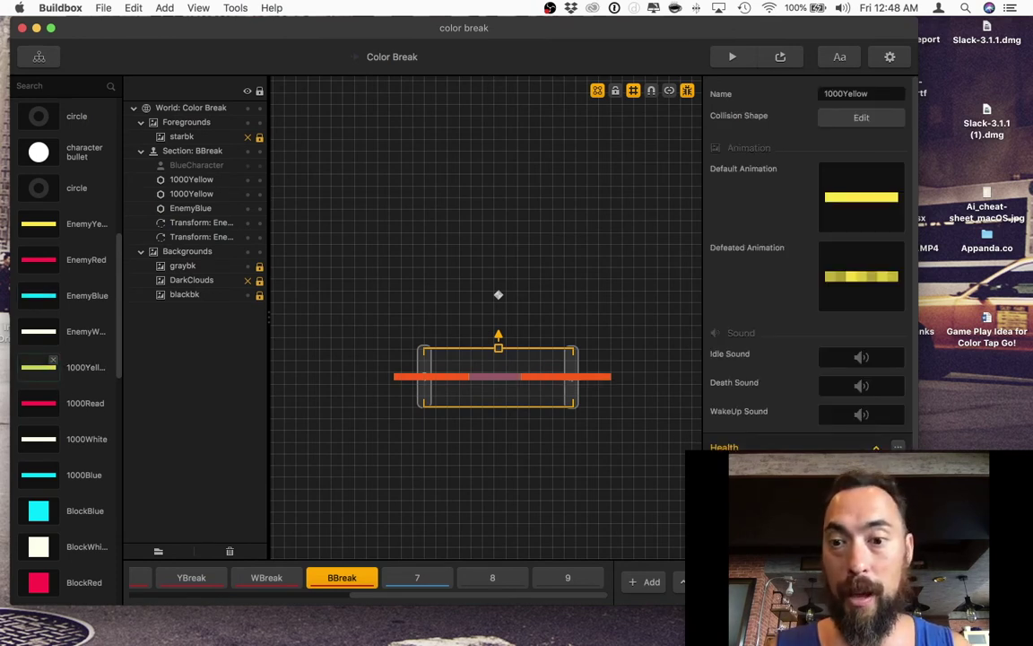
{"action": "scroll", "coordinate": [807, 287], "scroll_direction": "down", "scroll_amount": 5}
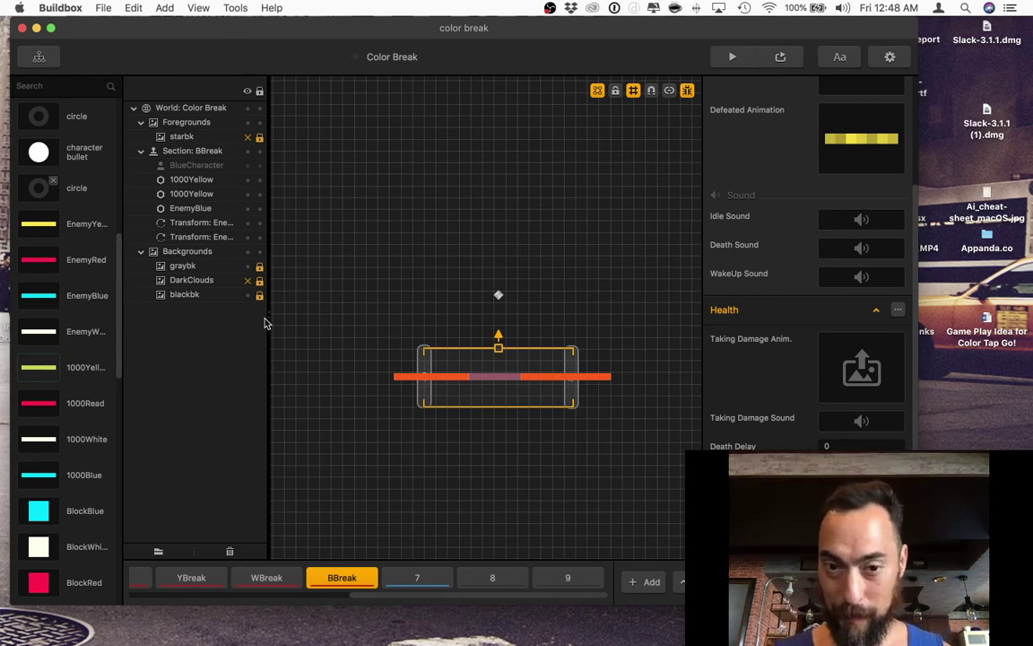
Preview the game, play a few attempts against the tall bars, and close the preview.
{"action": "left_click", "coordinate": [734, 57]}
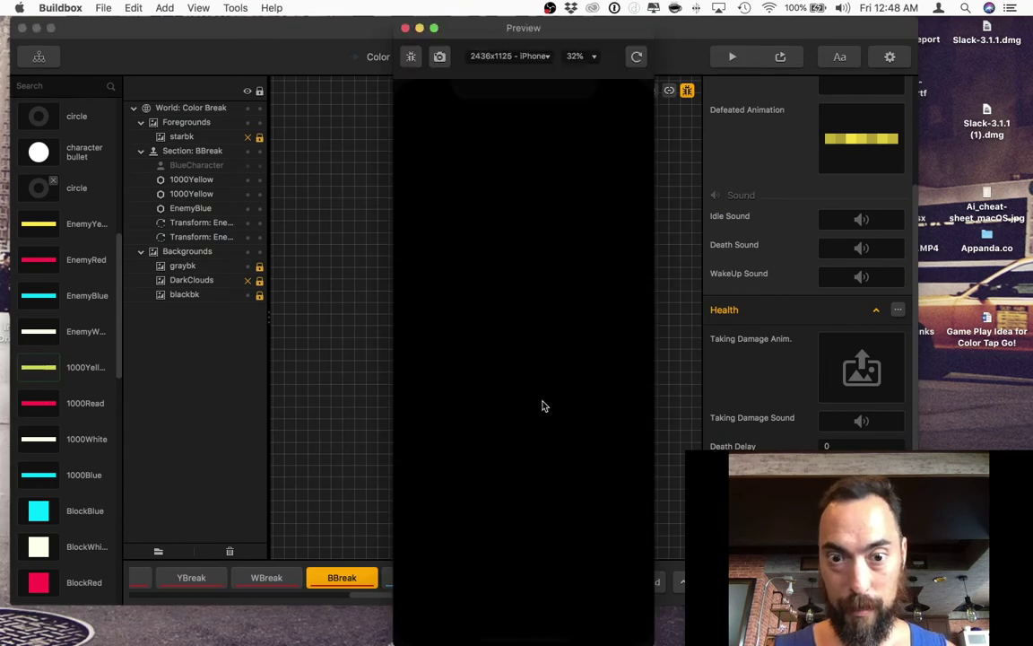
{"action": "left_click", "coordinate": [524, 489]}
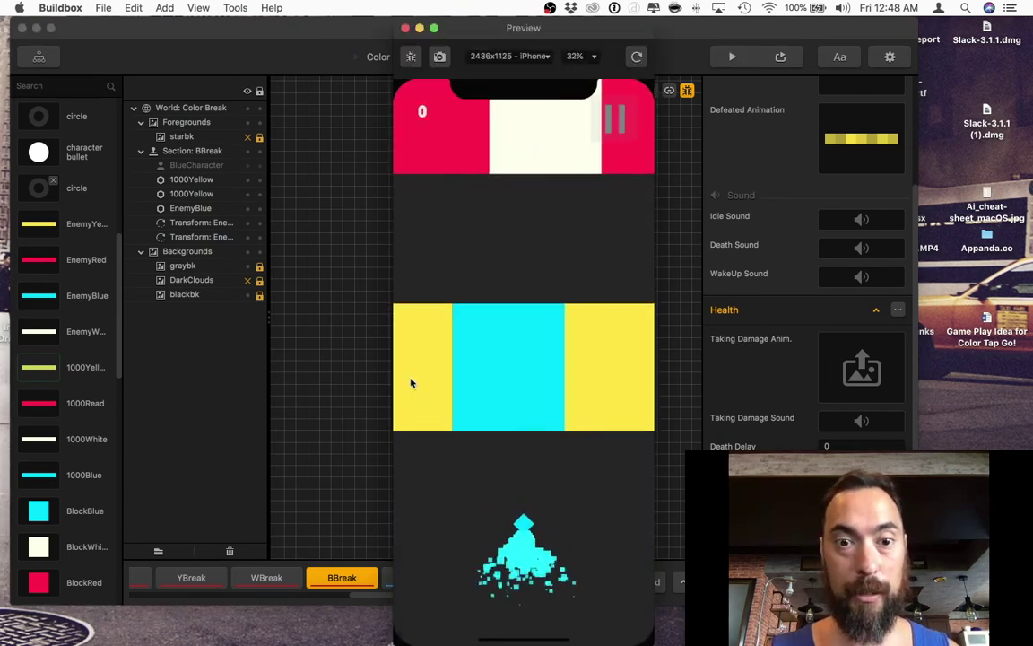
{"action": "left_click", "coordinate": [557, 501]}
{"action": "left_click", "coordinate": [553, 496]}
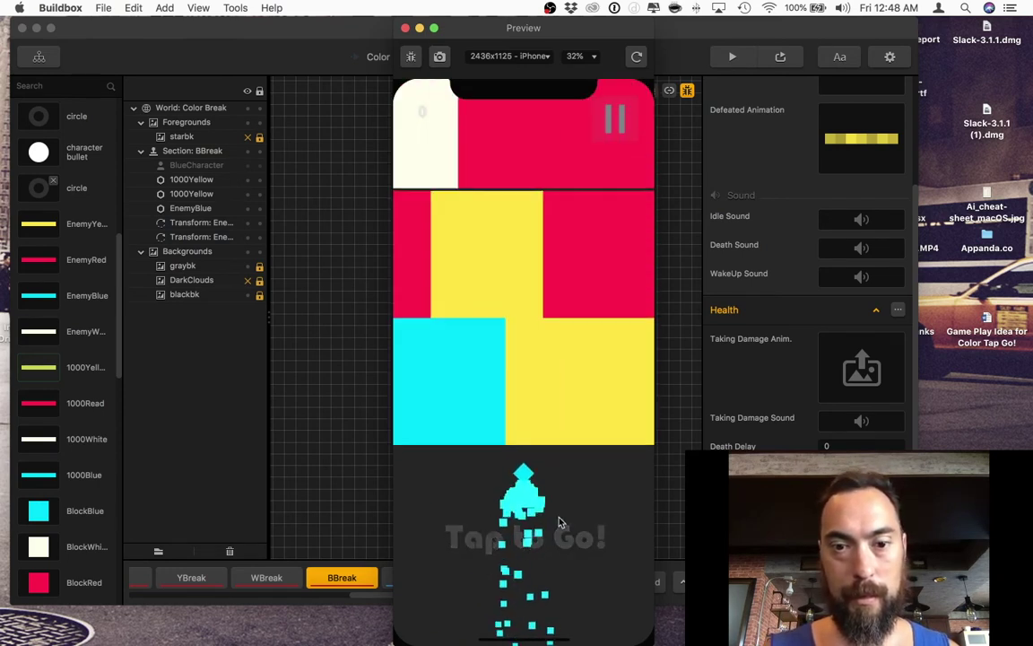
{"action": "left_click", "coordinate": [559, 522]}
{"action": "left_click", "coordinate": [559, 522]}
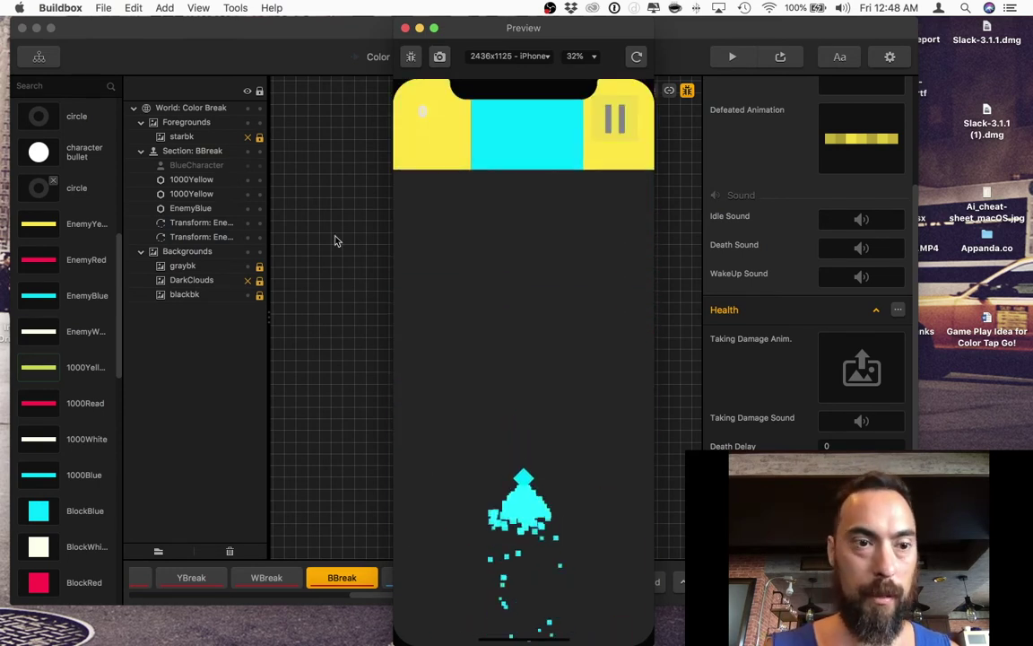
{"action": "left_click", "coordinate": [404, 28]}
Make BBreak the only active section, play it in a preview, and close the preview.
{"action": "left_click", "coordinate": [341, 579]}
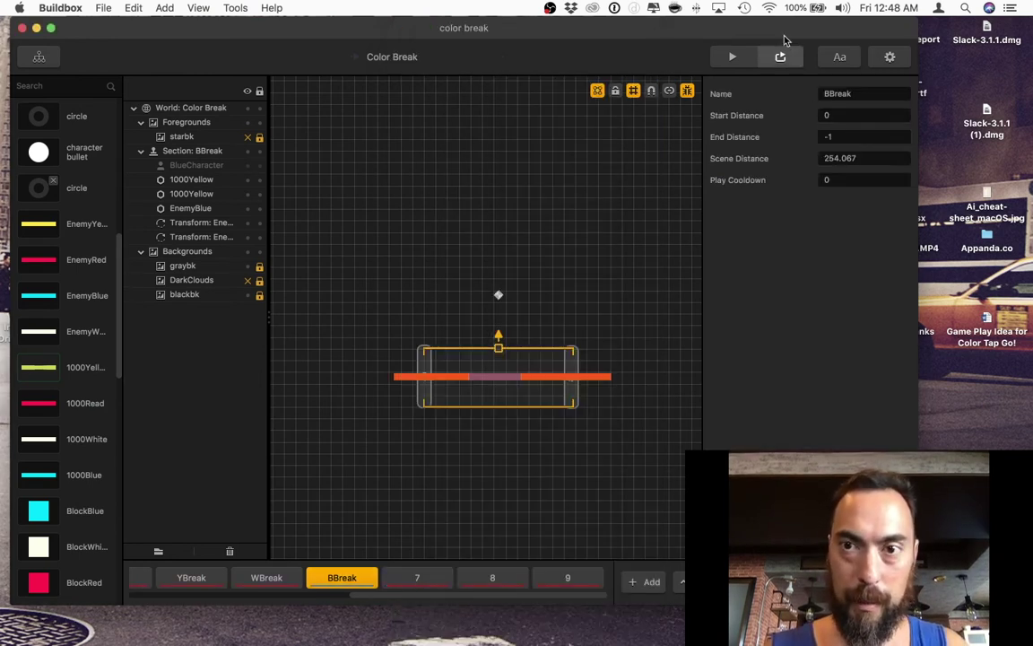
{"action": "left_click", "coordinate": [539, 455]}
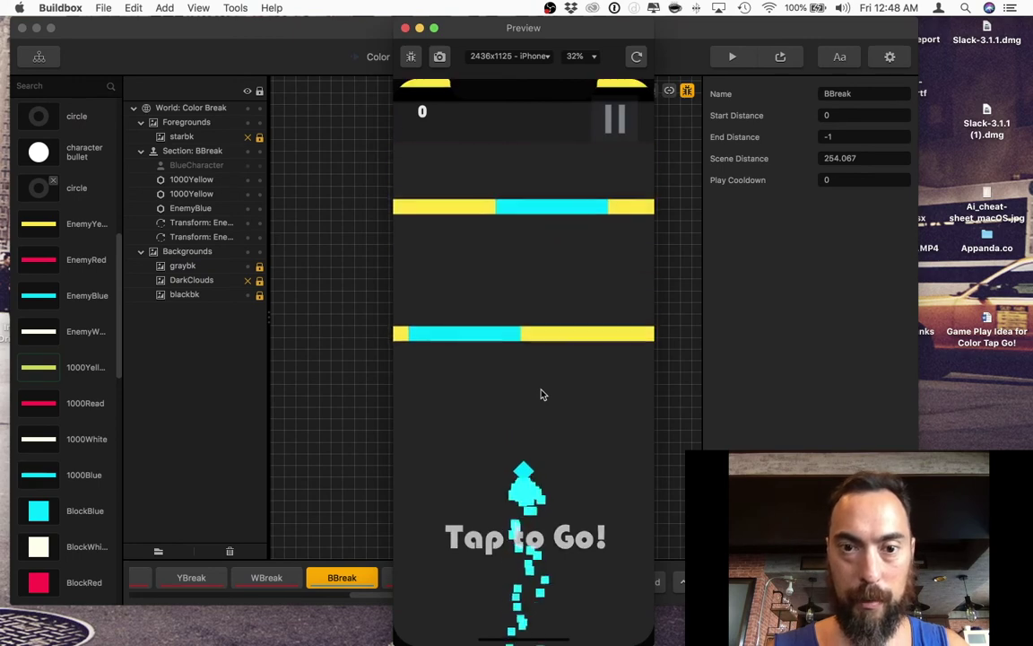
{"action": "left_click", "coordinate": [542, 392]}
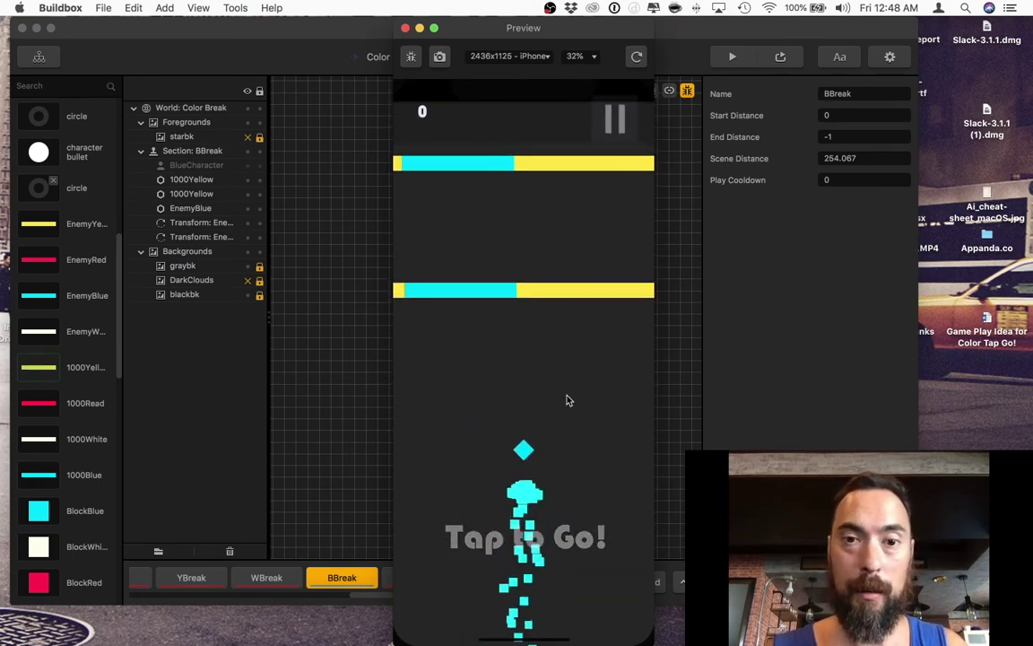
{"action": "left_click", "coordinate": [534, 485]}
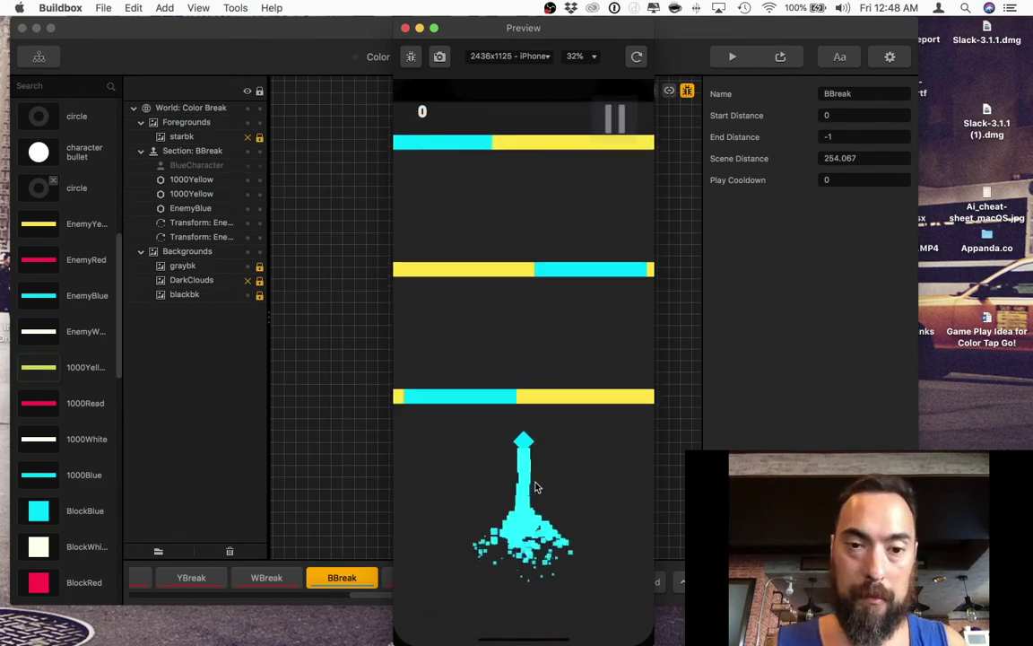
{"action": "left_click", "coordinate": [405, 29]}
Delete sections 7, 8 and 9 from the Color Break world.
{"action": "left_click", "coordinate": [442, 578]}
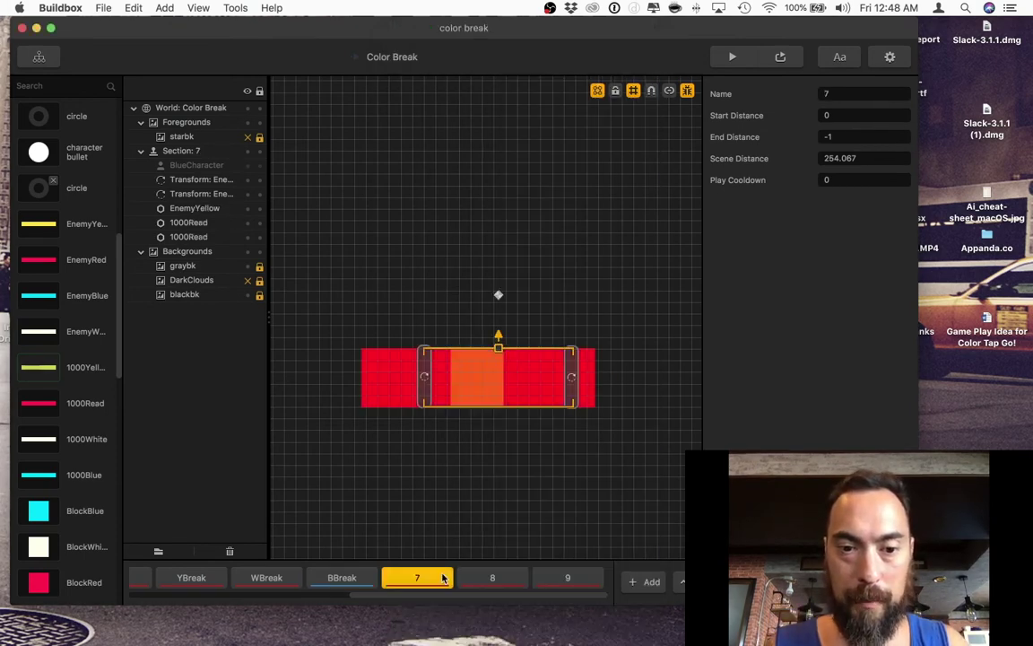
{"action": "key", "text": "Delete"}
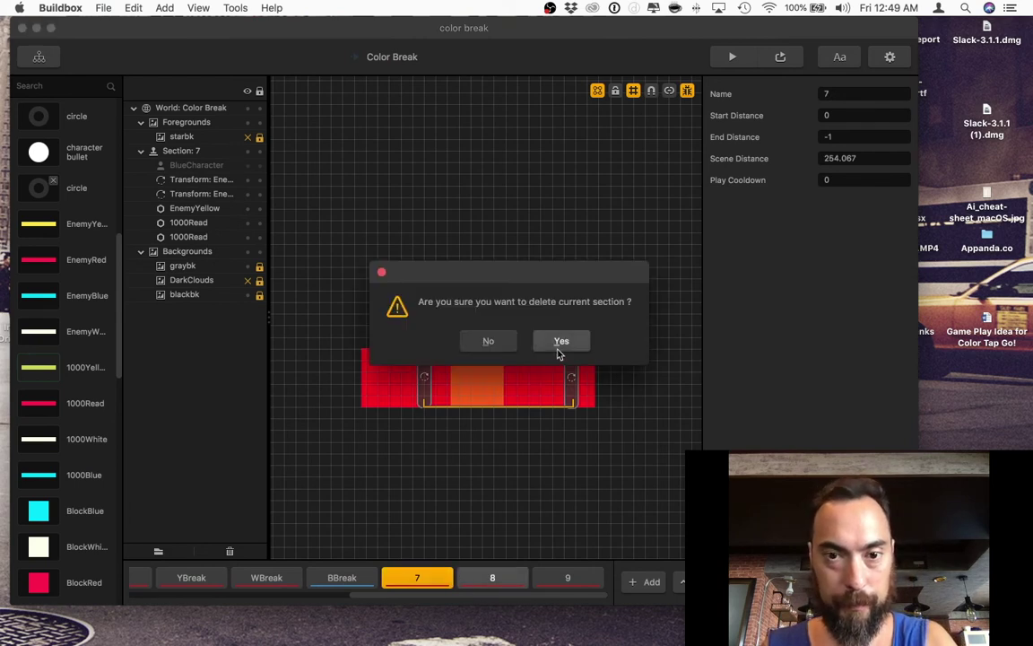
{"action": "left_click", "coordinate": [560, 345]}
{"action": "left_click", "coordinate": [492, 578]}
{"action": "key", "text": "Delete"}
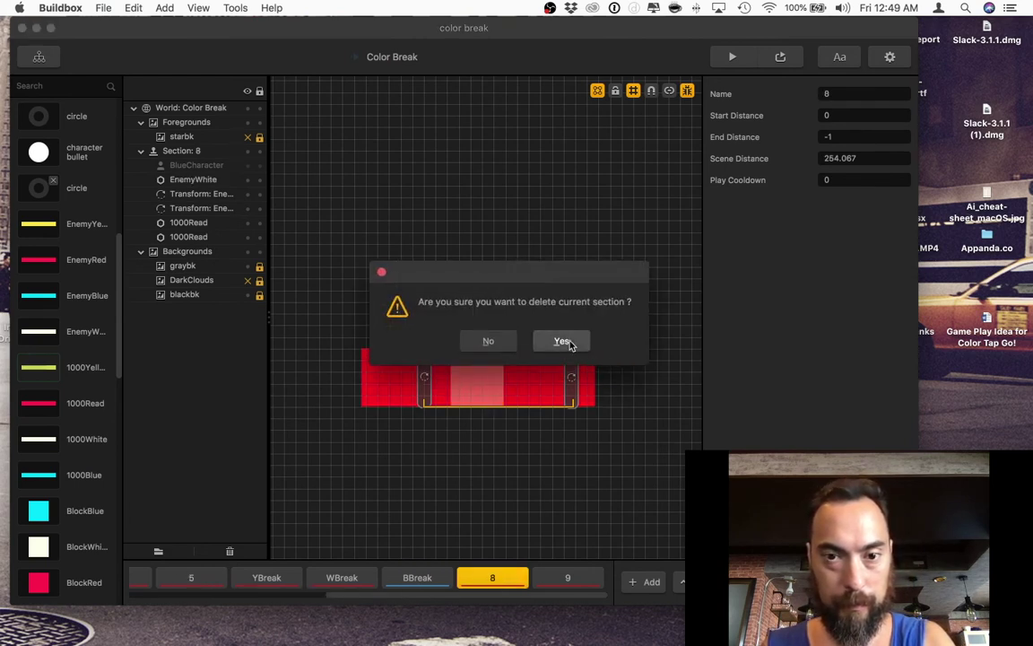
{"action": "left_click", "coordinate": [561, 342]}
{"action": "key", "text": "Delete"}
{"action": "left_click", "coordinate": [561, 342]}
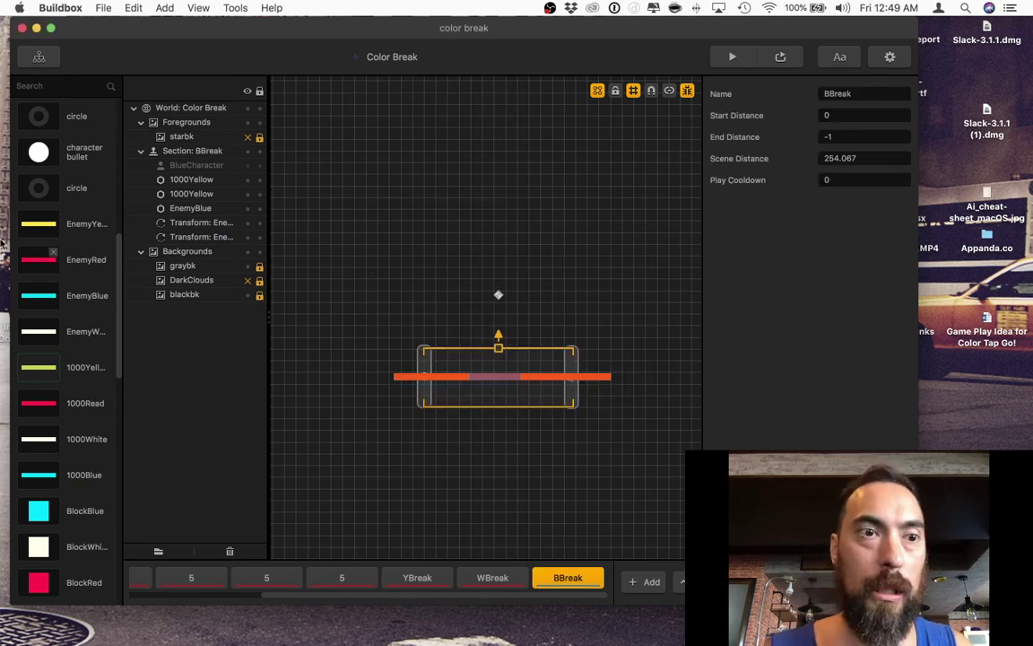
Open the Start section and examine the diamond character's collision overlay up close.
{"action": "scroll", "coordinate": [36, 206], "scroll_direction": "up", "scroll_amount": 10}
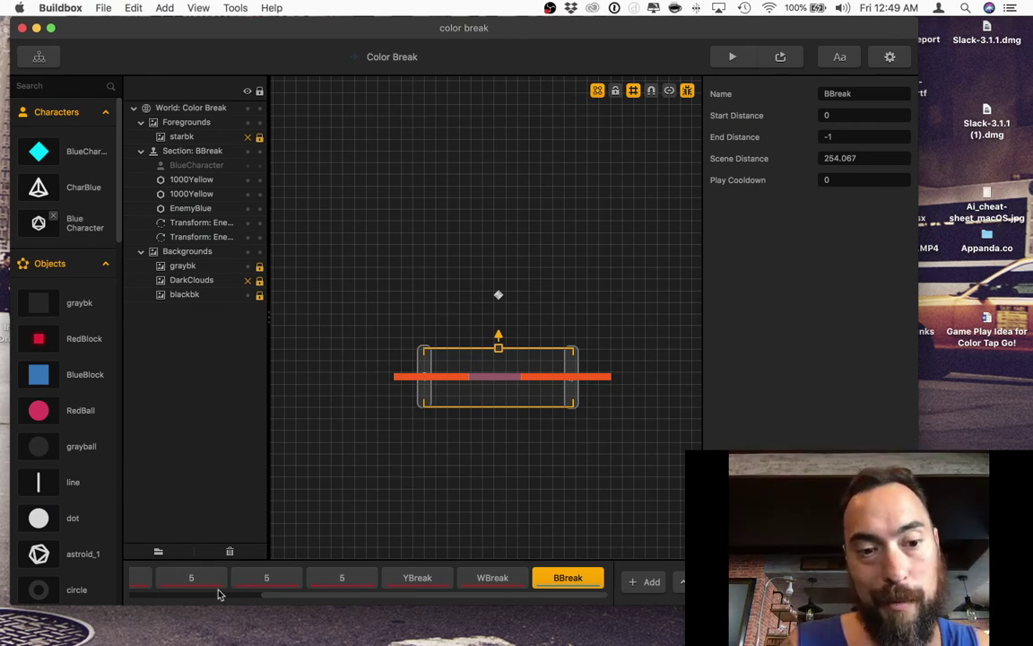
{"action": "scroll", "coordinate": [218, 594], "scroll_direction": "left", "scroll_amount": 5}
{"action": "left_click", "coordinate": [154, 577]}
{"action": "left_click", "coordinate": [221, 578]}
{"action": "left_click", "coordinate": [154, 578]}
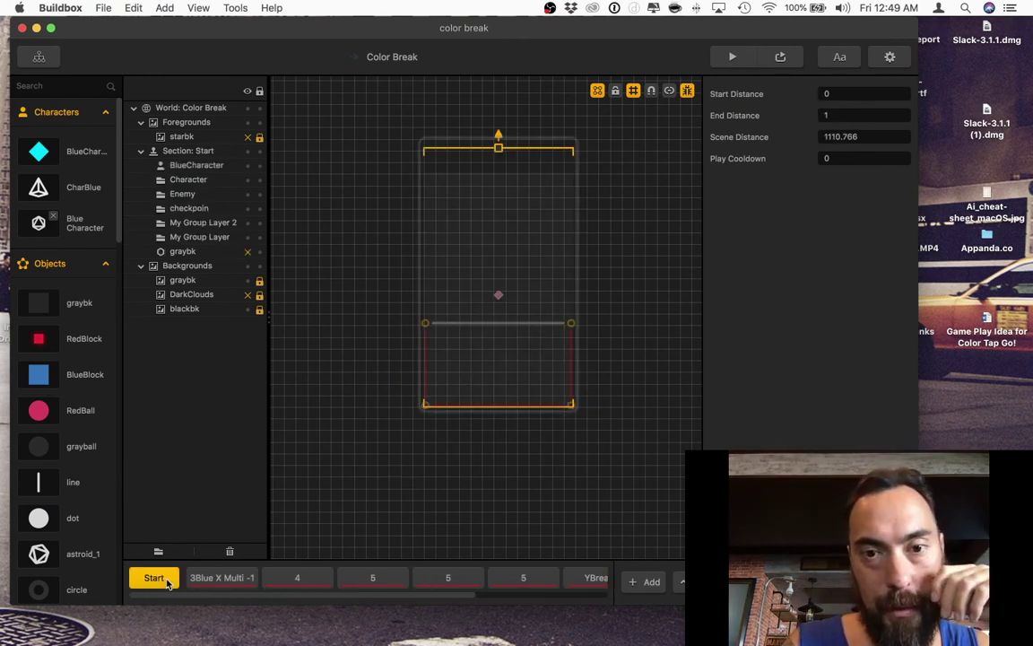
{"action": "scroll", "coordinate": [514, 300], "scroll_direction": "up", "scroll_amount": 10}
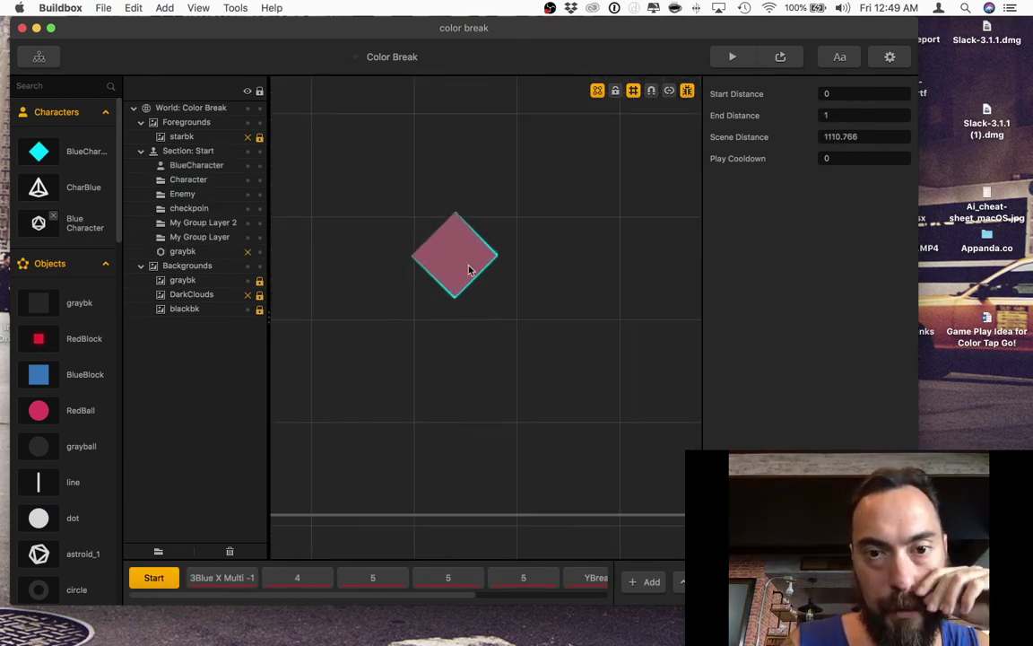
{"action": "scroll", "coordinate": [468, 267], "scroll_direction": "up", "scroll_amount": 3}
{"action": "scroll", "coordinate": [420, 234], "scroll_direction": "up", "scroll_amount": 3}
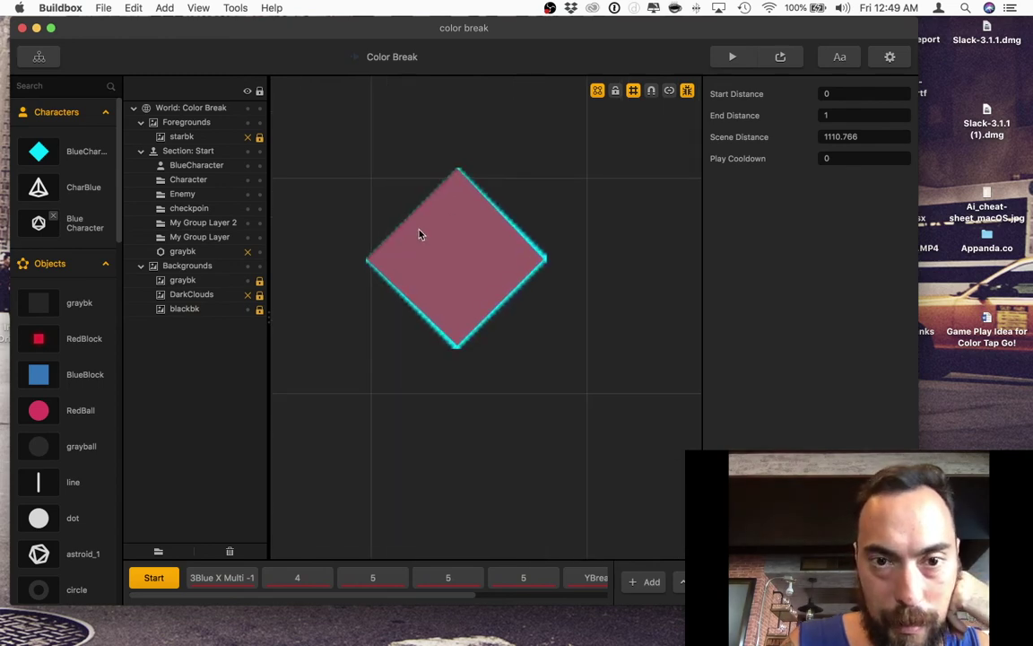
Check the BlueCharacter collision polygon and its upper point in the Shape Editor, then close the editor.
{"action": "left_click", "coordinate": [90, 160]}
{"action": "left_click", "coordinate": [858, 116]}
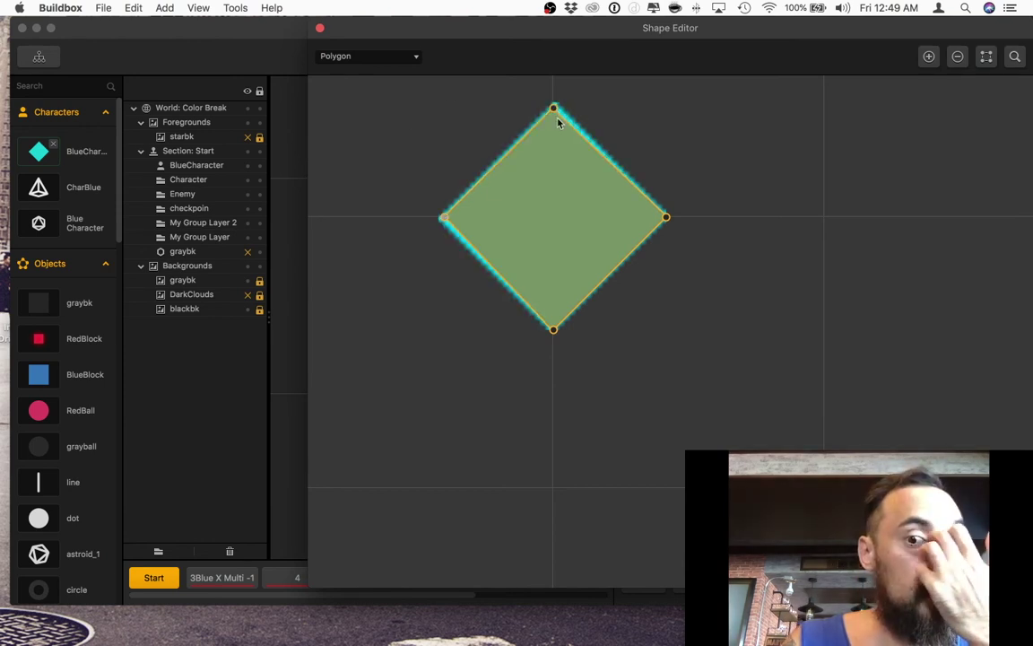
{"action": "left_click_drag", "start_coordinate": [554, 106], "coordinate": [553, 105]}
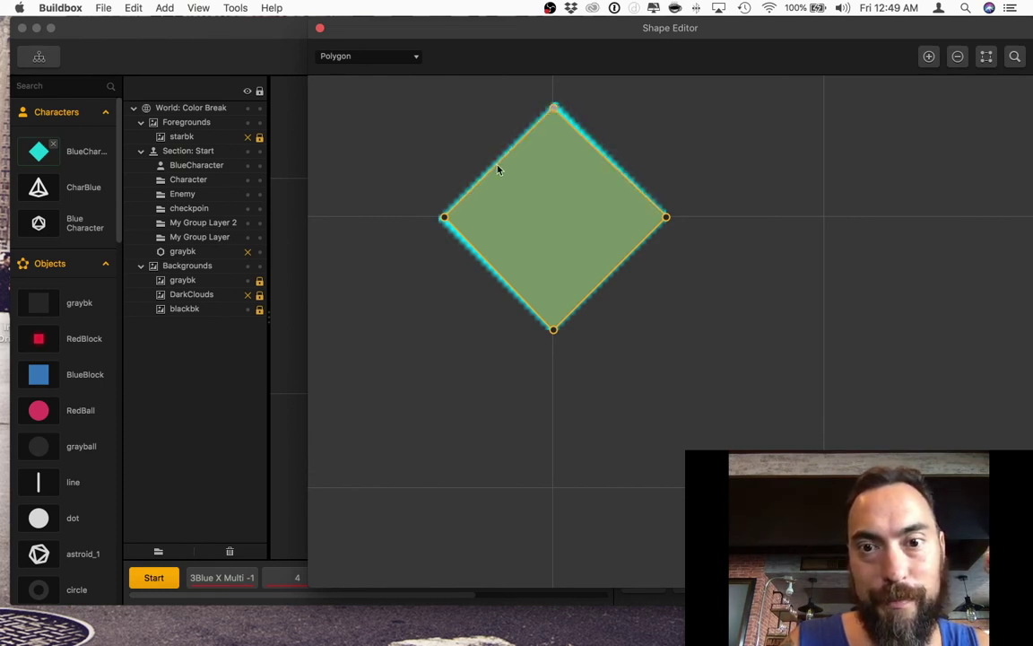
{"action": "left_click", "coordinate": [321, 30]}
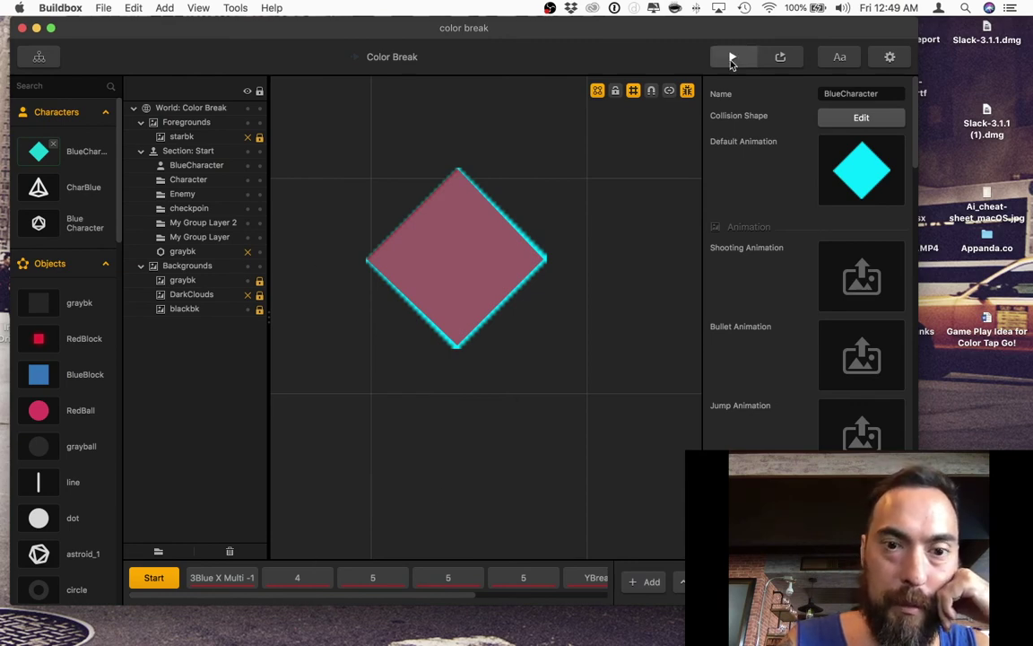
Start another preview, tap into a round with the diamond character, and close the preview.
{"action": "left_click", "coordinate": [732, 59]}
{"action": "left_click", "coordinate": [505, 453]}
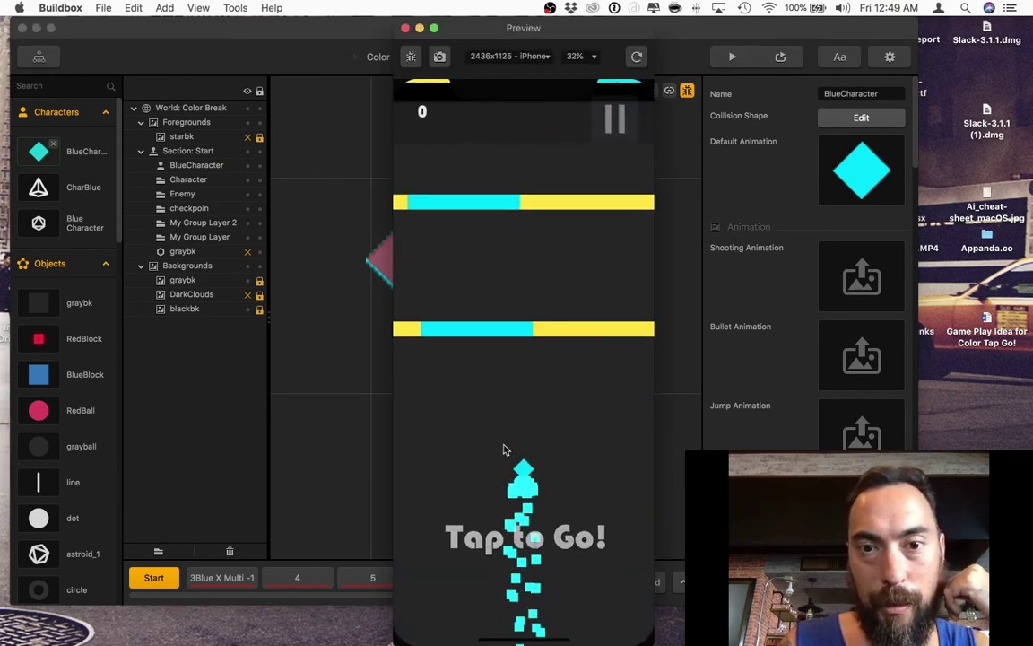
{"action": "left_click", "coordinate": [405, 29]}
Review the bar layouts of the remaining sections, from 3Blue X Multi -1 through 4 and the 5s to WBreak.
{"action": "left_click", "coordinate": [239, 578]}
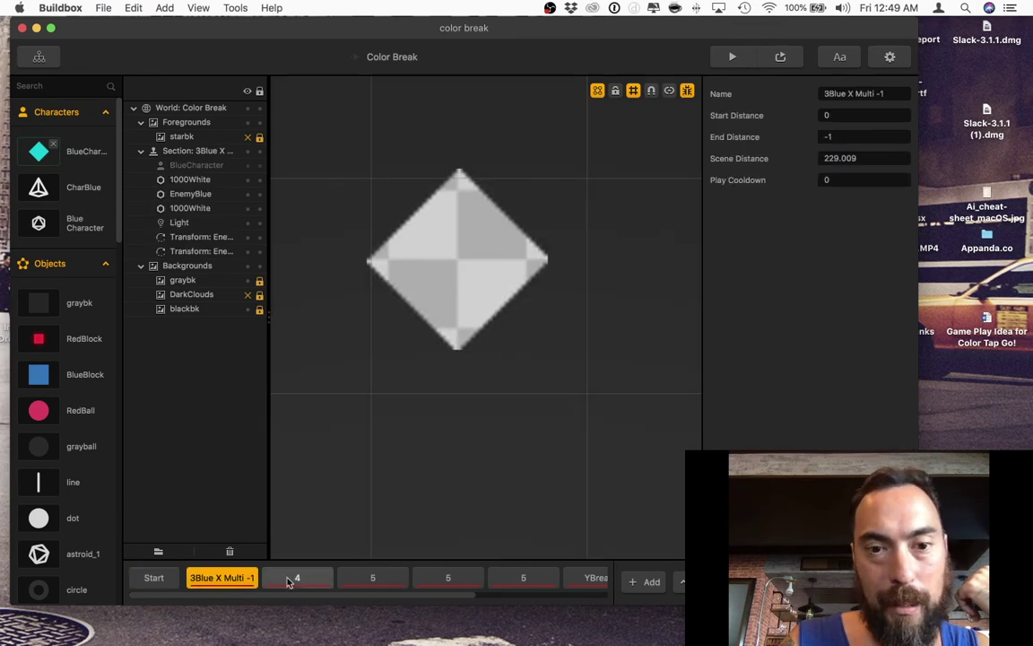
{"action": "scroll", "coordinate": [417, 462], "scroll_direction": "down", "scroll_amount": 5}
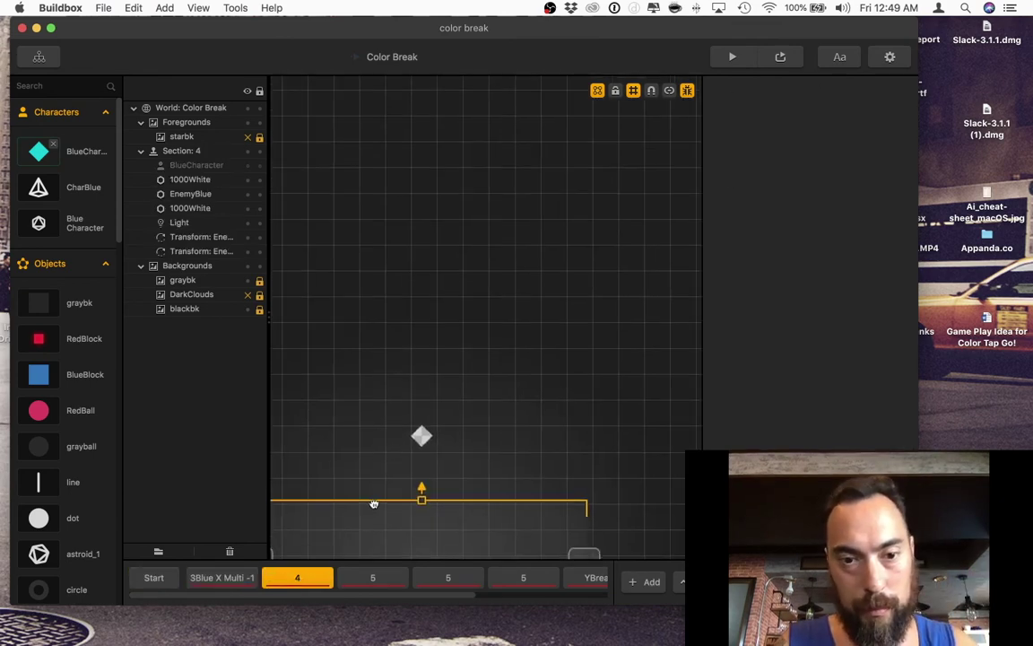
{"action": "left_click_drag", "start_coordinate": [374, 494], "coordinate": [421, 298]}
{"action": "left_click", "coordinate": [466, 346]}
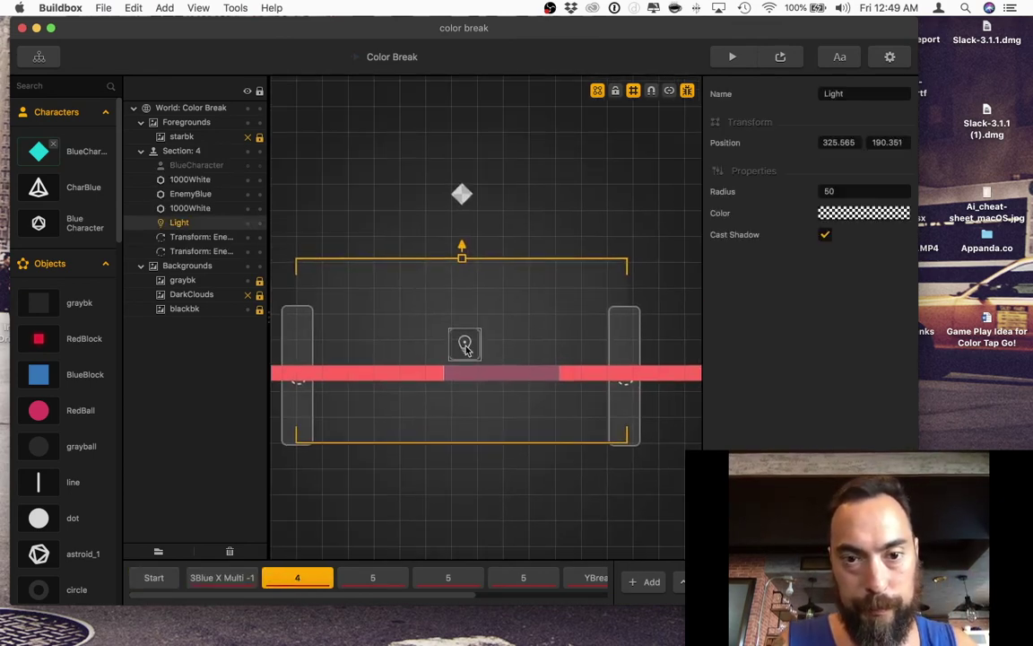
{"action": "left_click", "coordinate": [373, 577]}
{"action": "left_click", "coordinate": [448, 577]}
{"action": "left_click", "coordinate": [520, 579]}
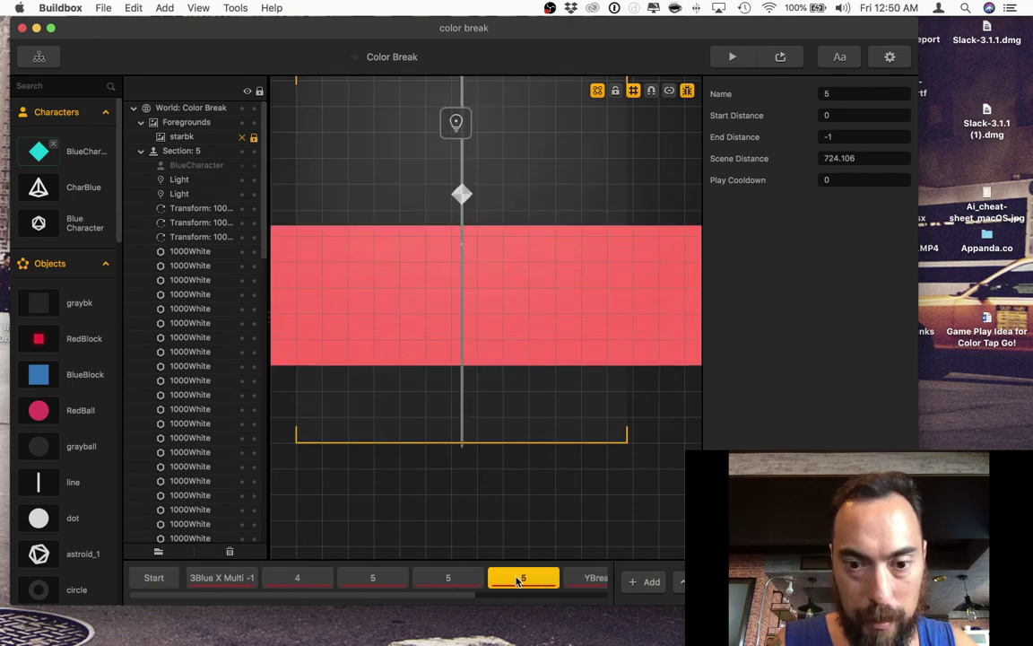
{"action": "left_click", "coordinate": [417, 577]}
{"action": "left_click", "coordinate": [500, 583]}
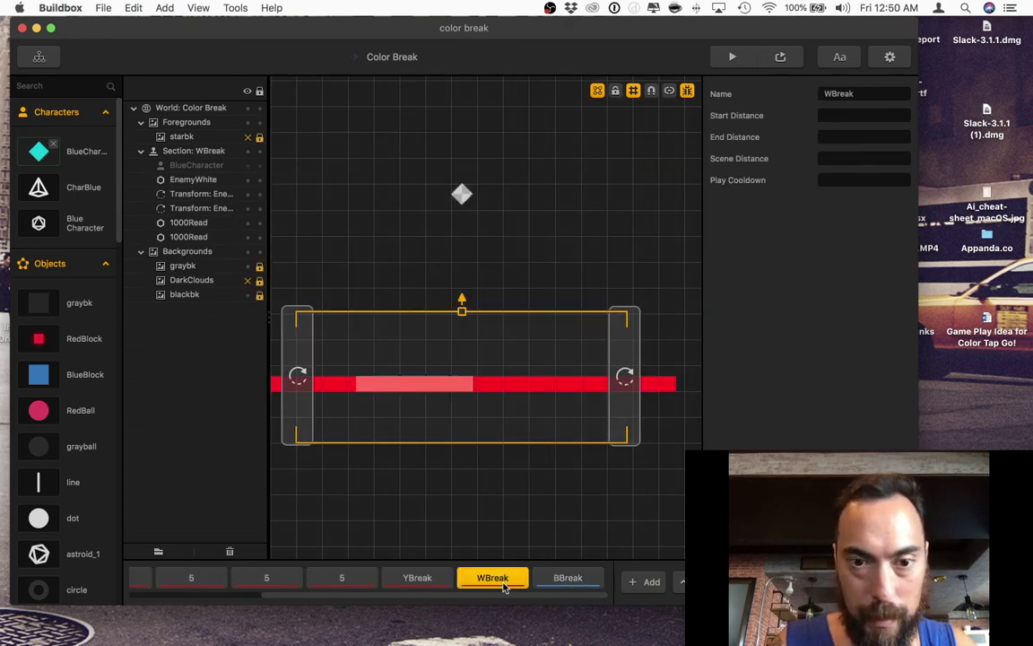
Open the BBreak section, start a preview, tap into a round with the diamond character, and return to the editor.
{"action": "left_click", "coordinate": [568, 577]}
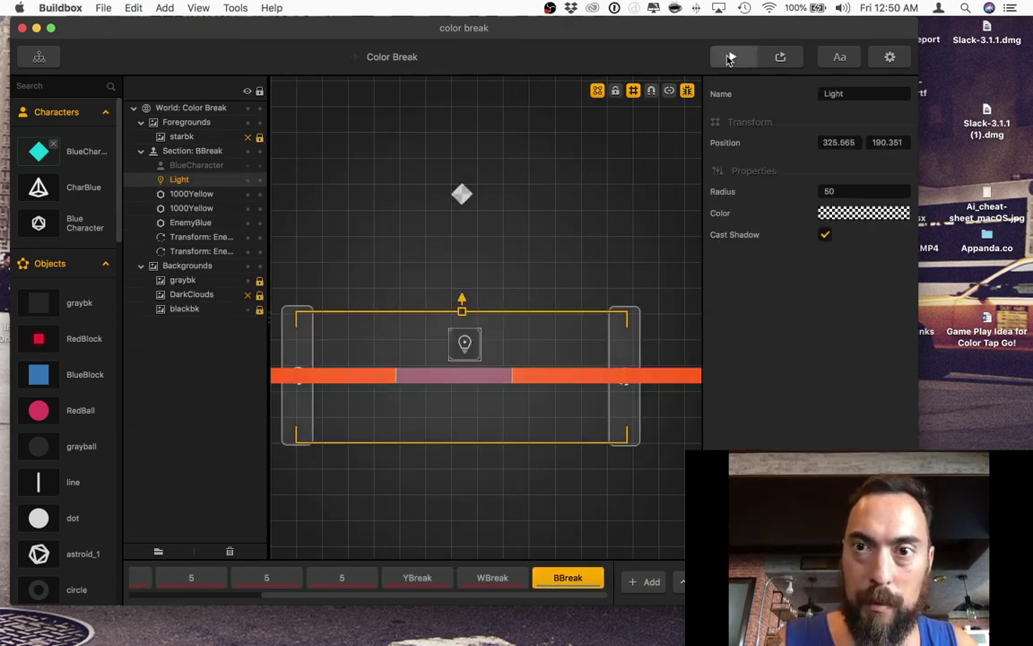
{"action": "left_click", "coordinate": [730, 58]}
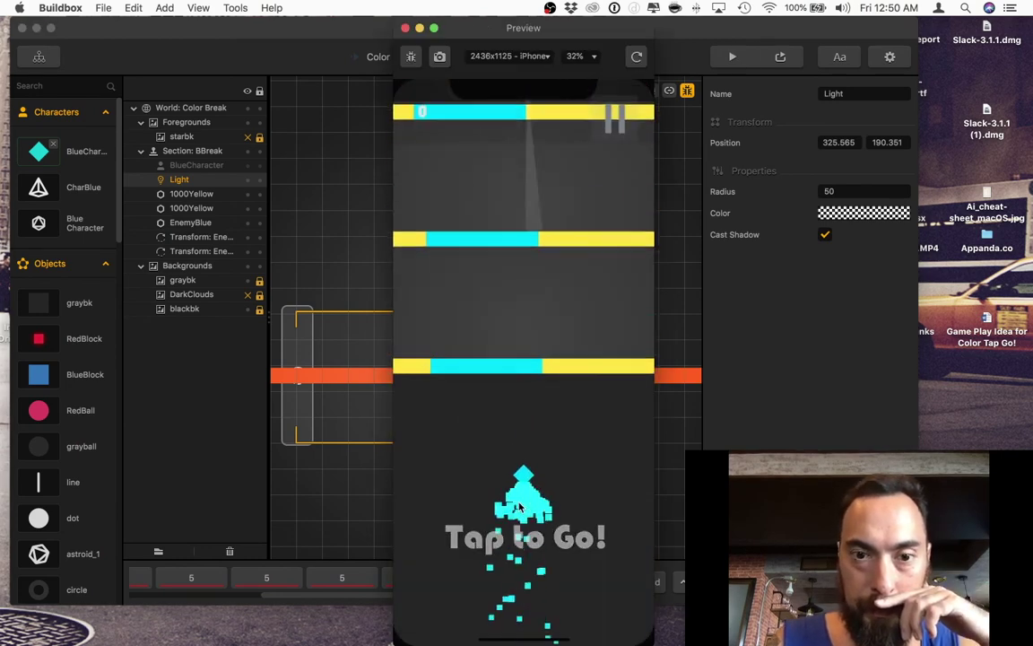
{"action": "left_click", "coordinate": [519, 508]}
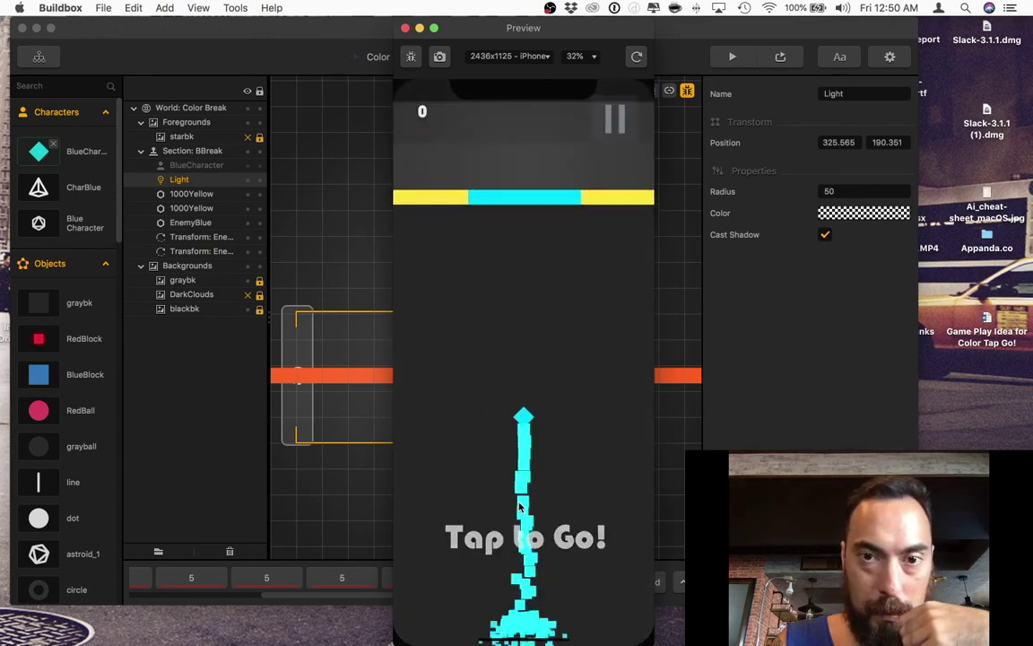
{"action": "left_click", "coordinate": [325, 453]}
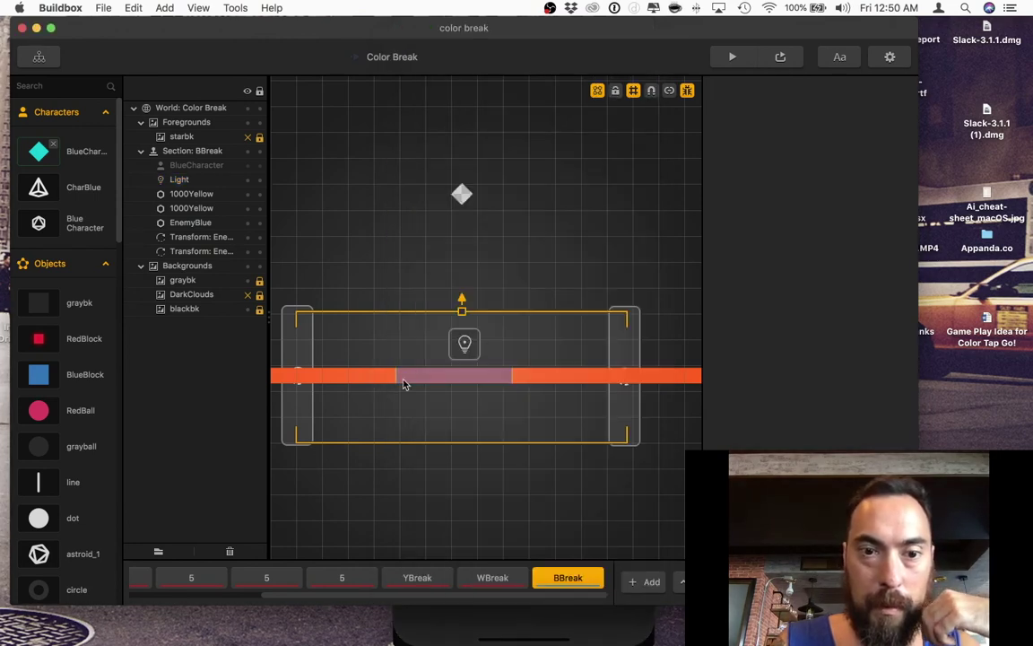
Inspect the settings of the EnemyBlue and 1000Yellow bars in BBreak, and check the damage and health properties of the 1000White object.
{"action": "left_click", "coordinate": [414, 380]}
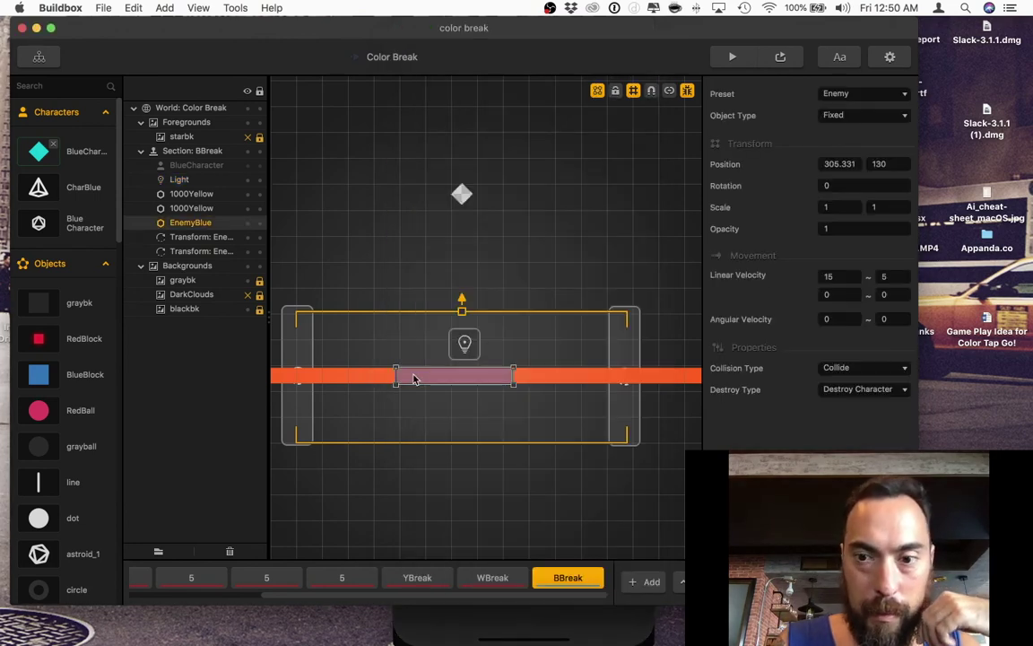
{"action": "left_click", "coordinate": [364, 380]}
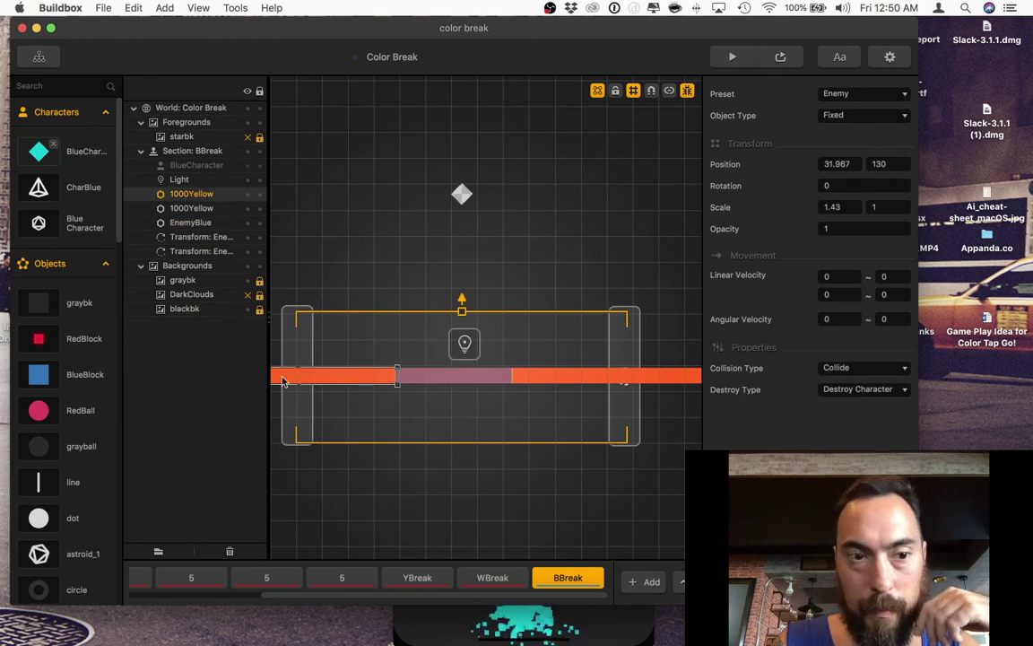
{"action": "scroll", "coordinate": [99, 387], "scroll_direction": "down", "scroll_amount": 5}
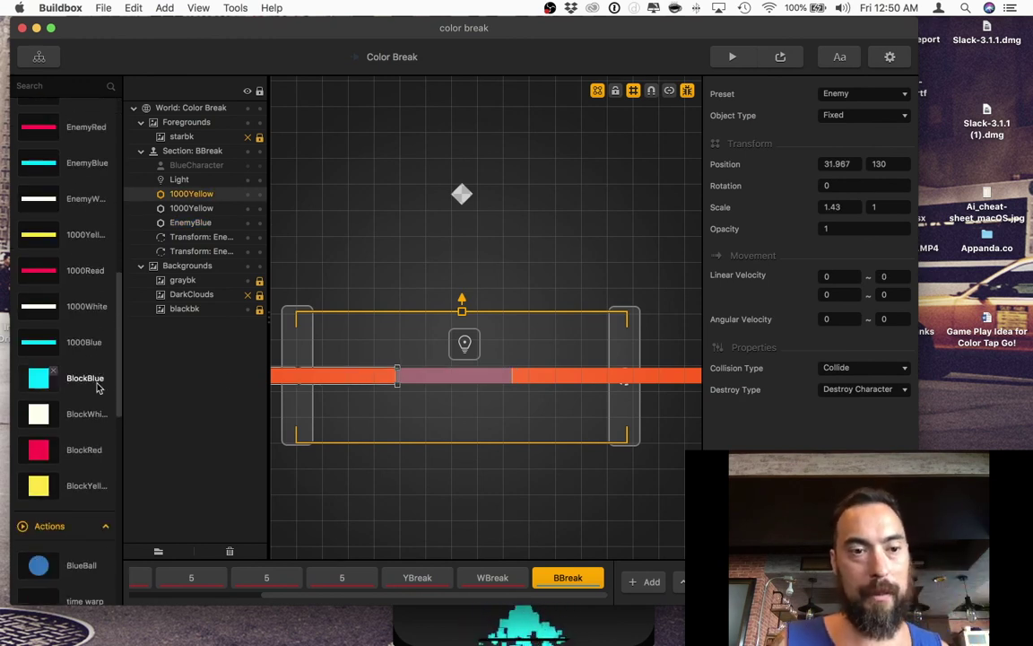
{"action": "left_click", "coordinate": [79, 310]}
{"action": "scroll", "coordinate": [808, 269], "scroll_direction": "down", "scroll_amount": 5}
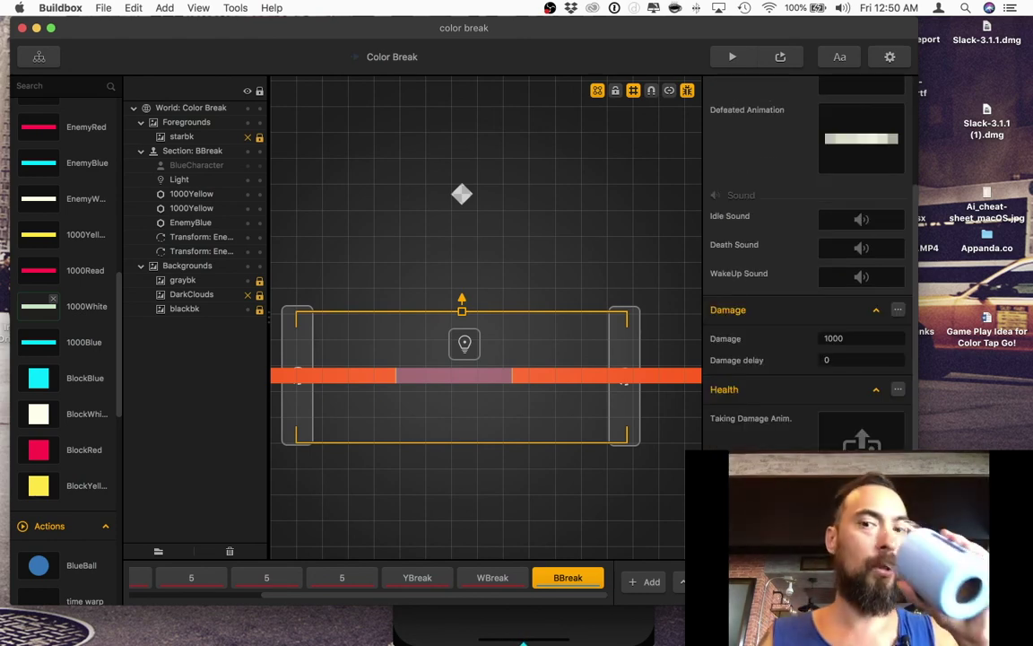